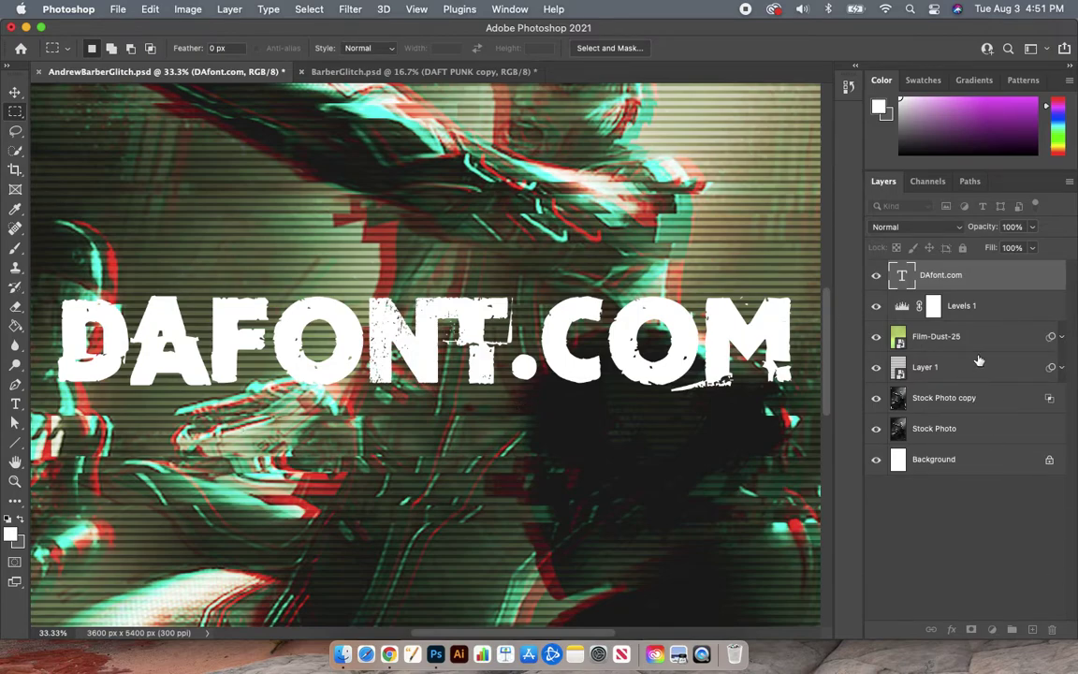
Delete the DAfont.com text layer from the poster document
left_click(989, 287)
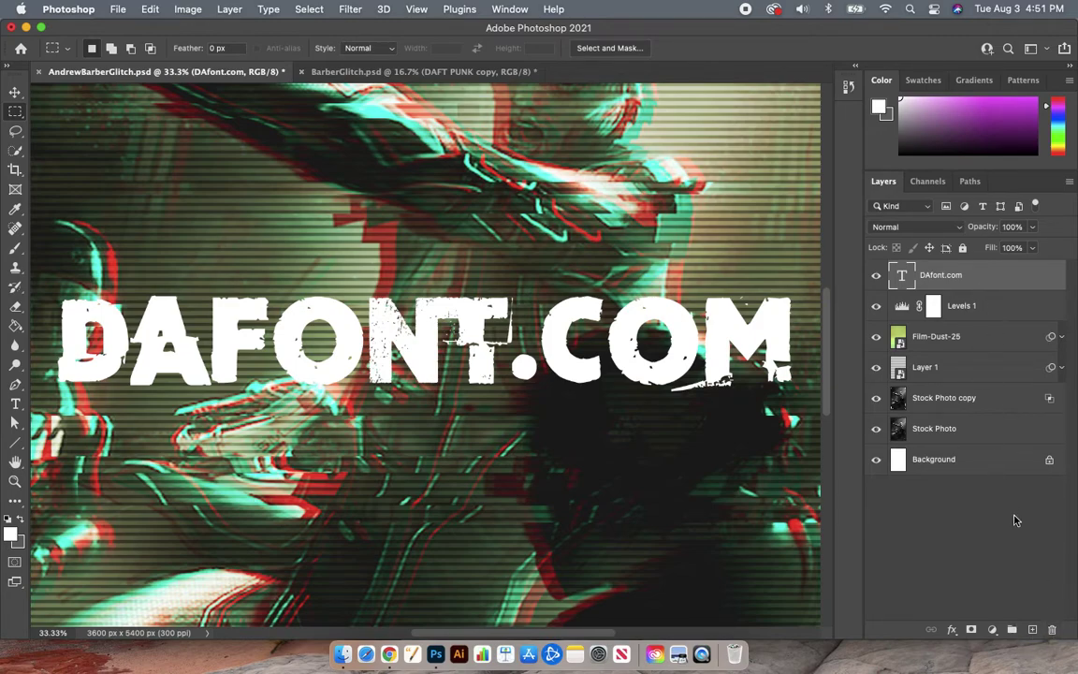
left_click(1053, 634)
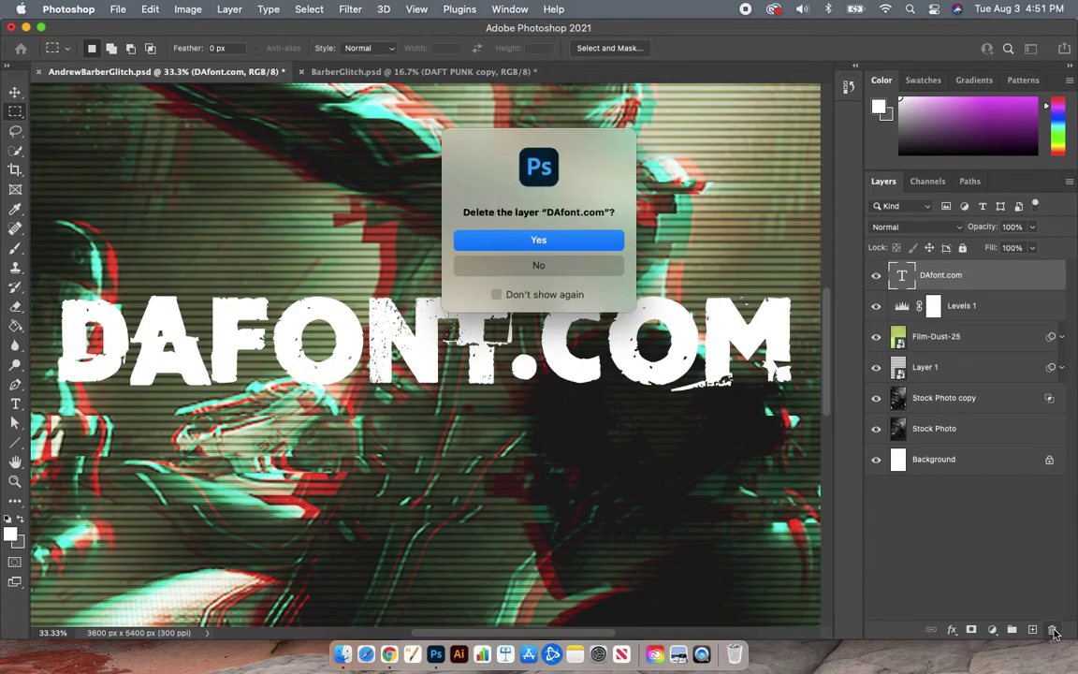
left_click(575, 242)
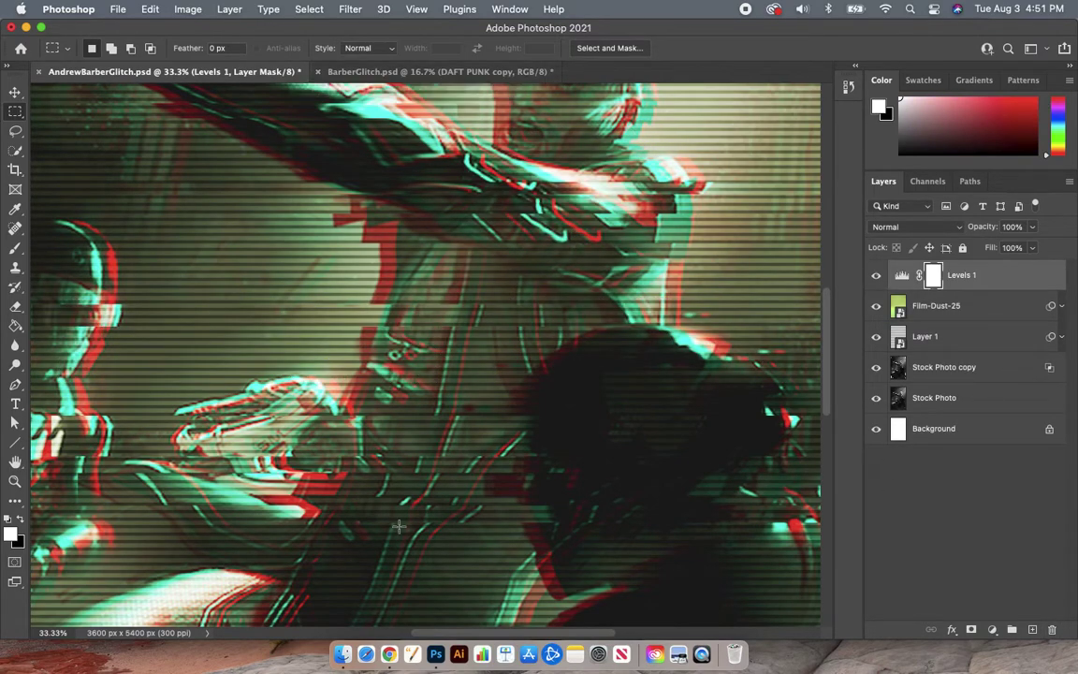
View the BarberGlitch.psd example, then switch to DaFont in Chrome and open the Techno > Square font category
left_click(431, 73)
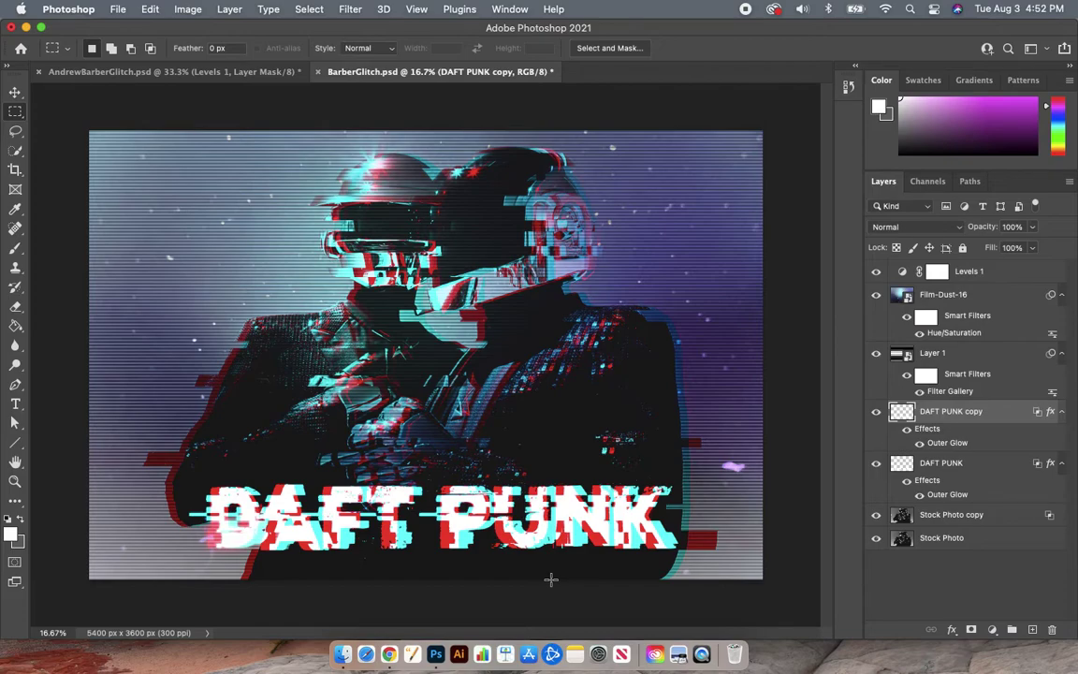
left_click(393, 654)
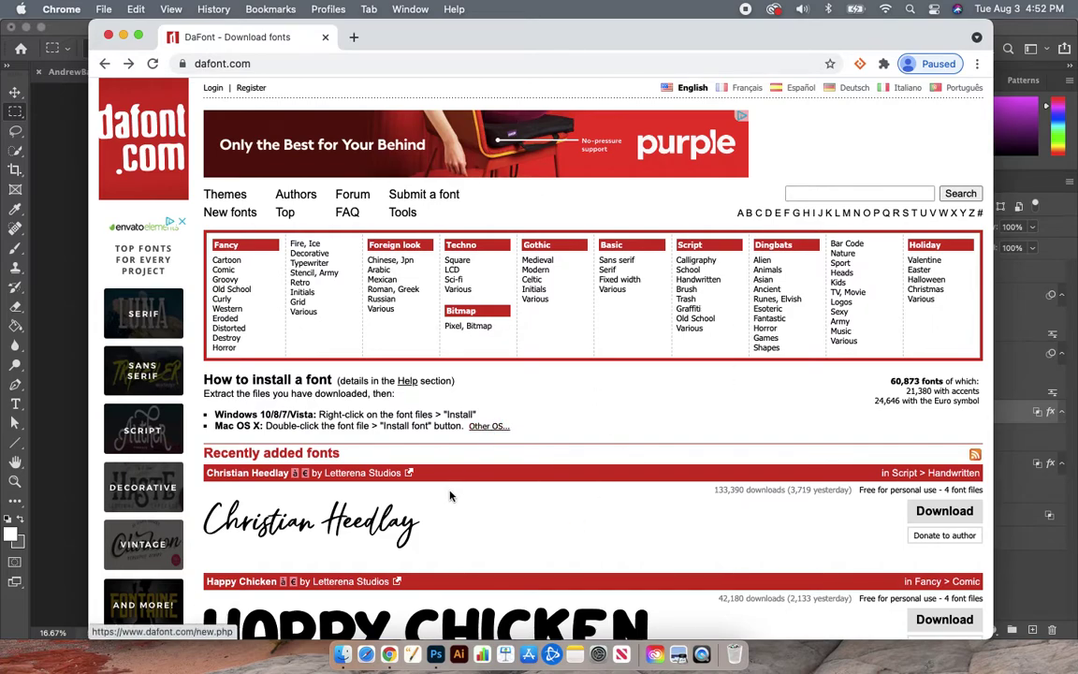
scroll(616, 507, "down", 5)
scroll(615, 506, "down", 3)
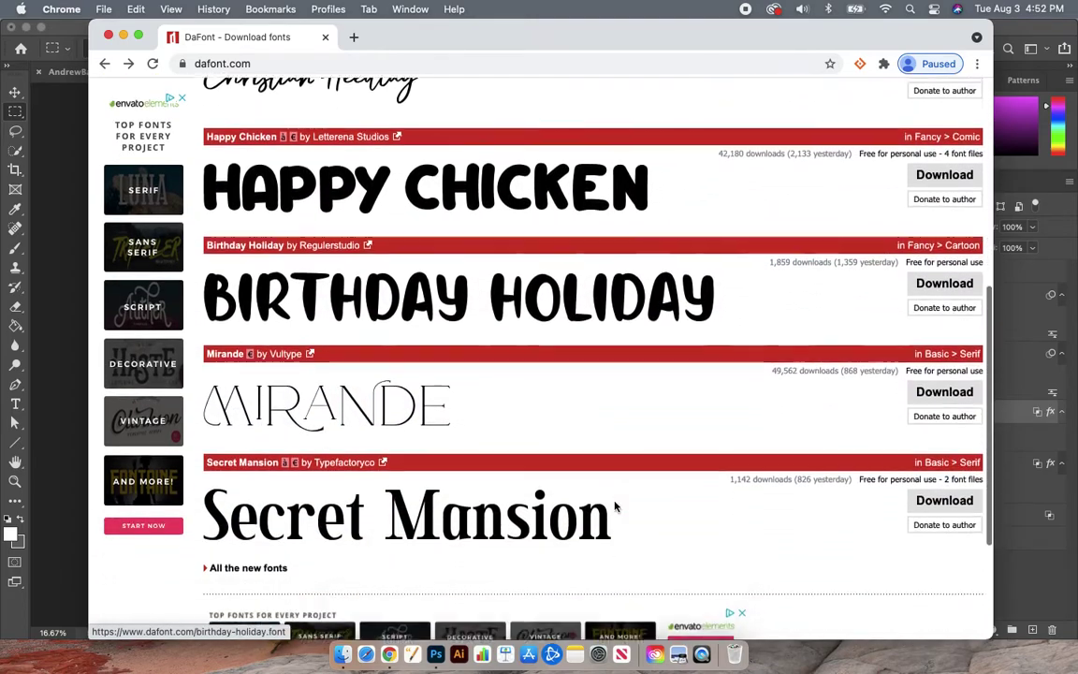
scroll(433, 298, "up", 8)
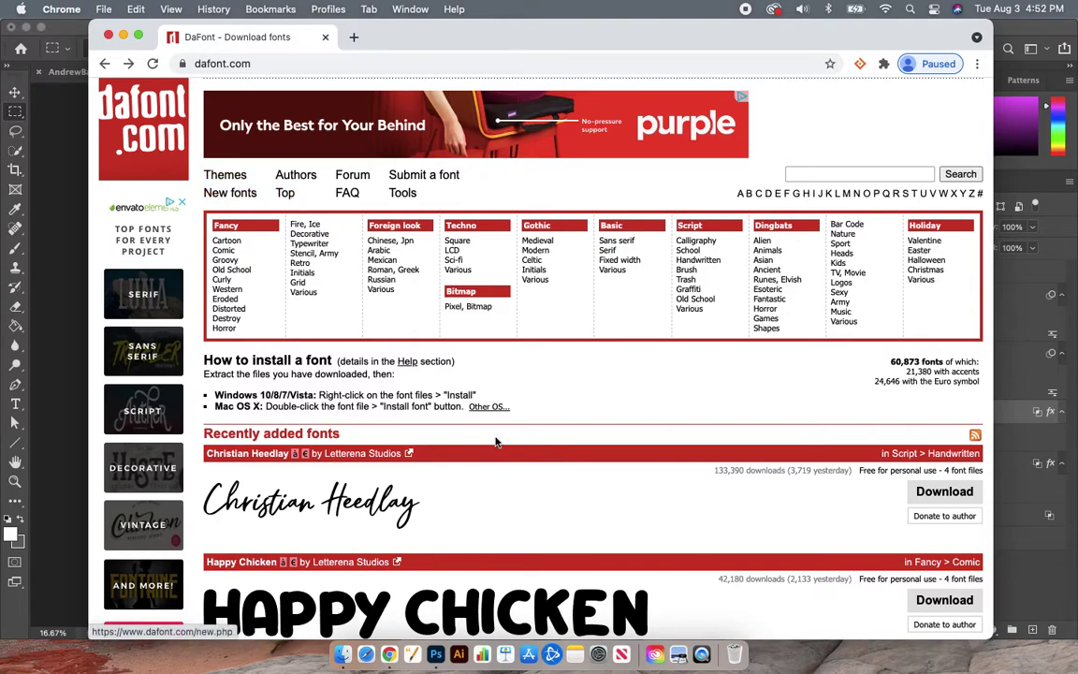
left_click(468, 244)
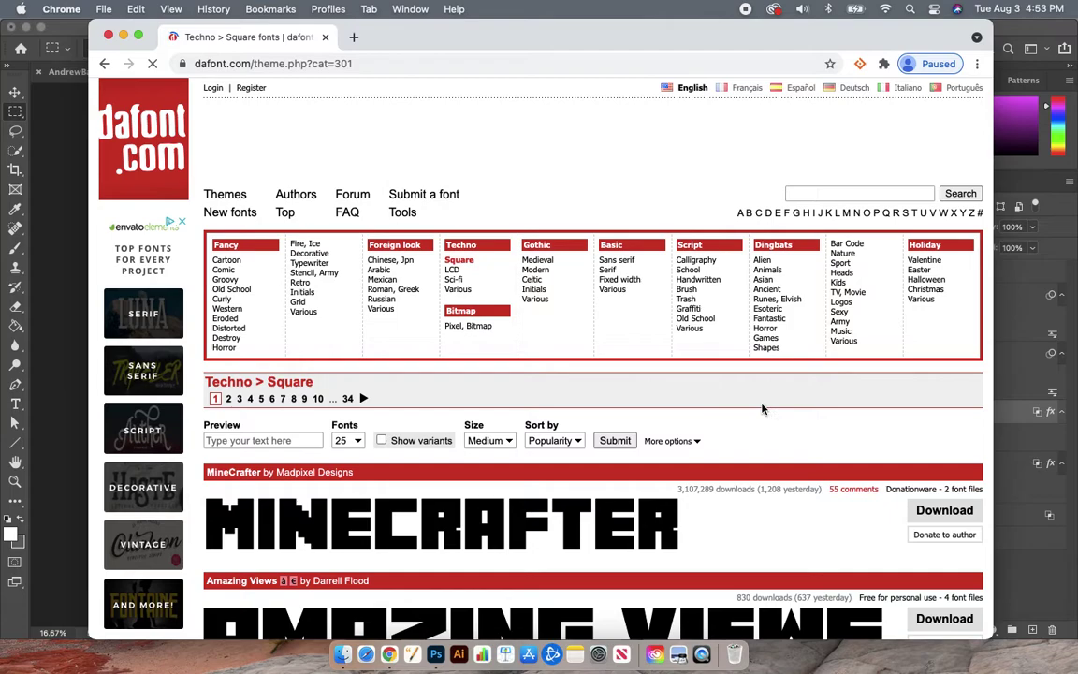
Browse the Techno > Square font previews on DaFont for a typeface suited to the poster title
scroll(763, 409, "down", 3)
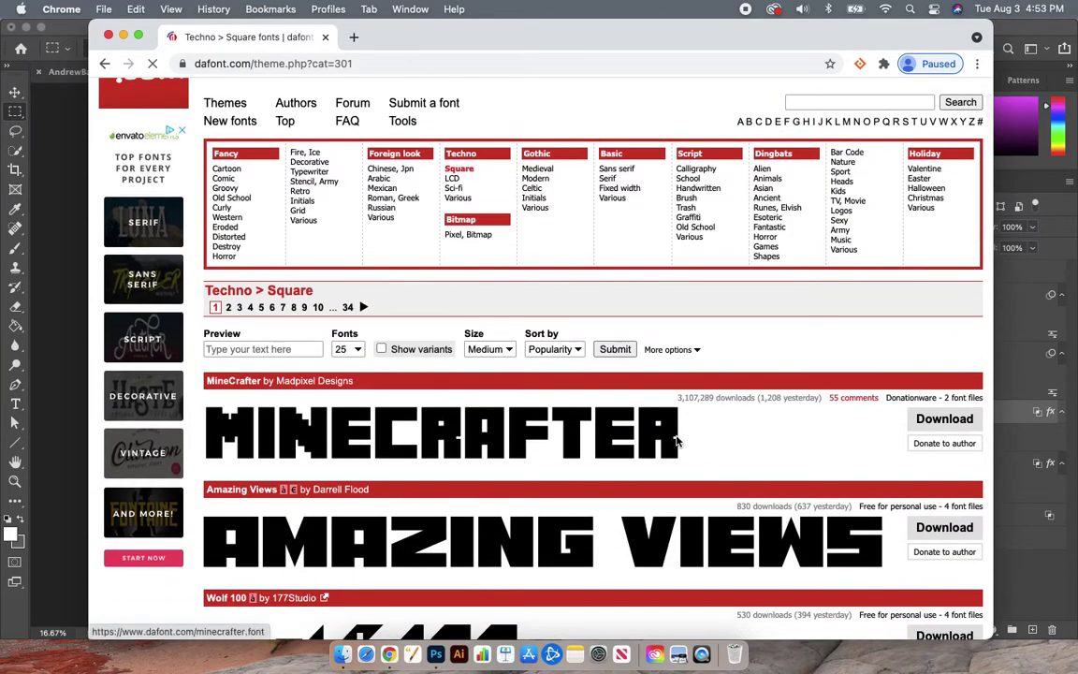
scroll(763, 459, "down", 3)
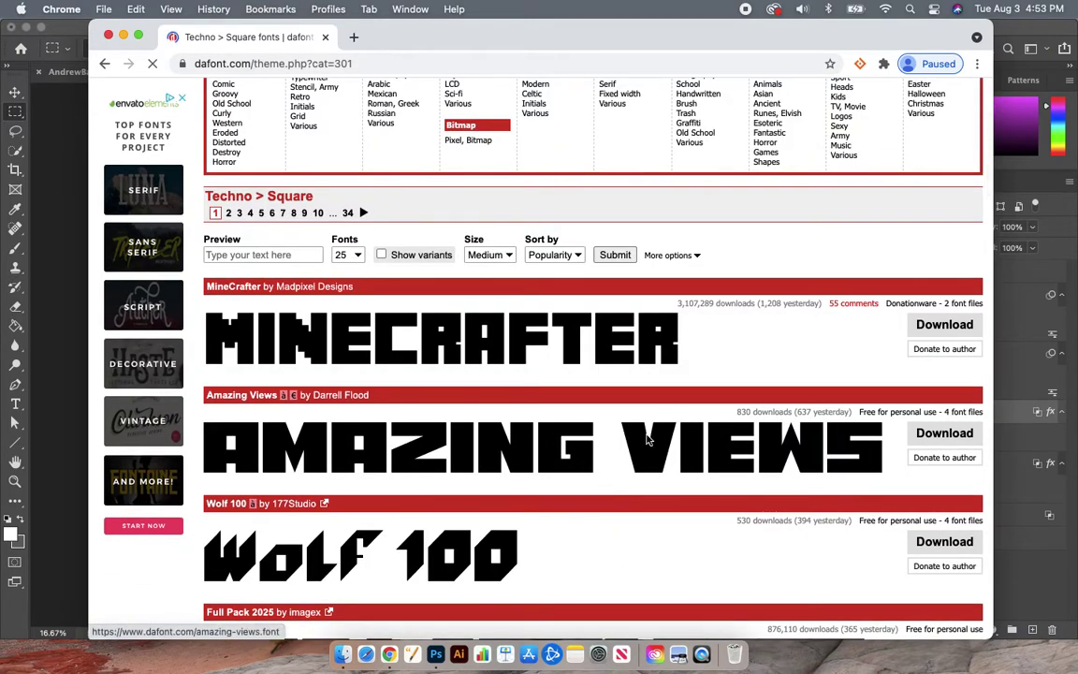
scroll(646, 440, "down", 2)
scroll(645, 440, "down", 2)
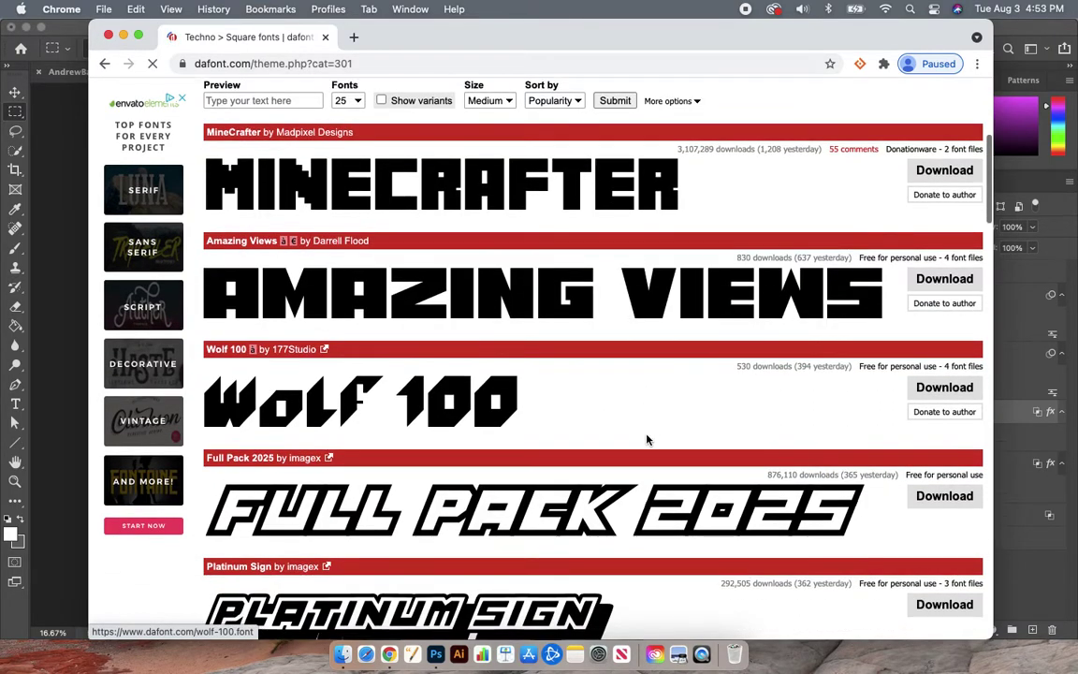
scroll(633, 407, "down", 5)
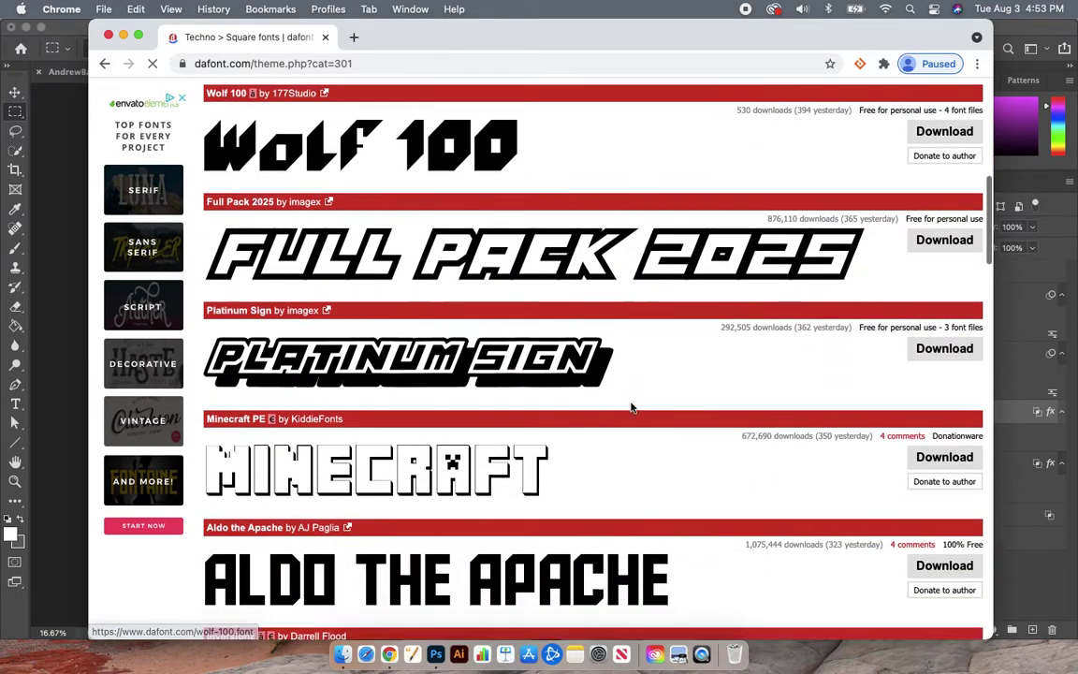
scroll(631, 407, "down", 2)
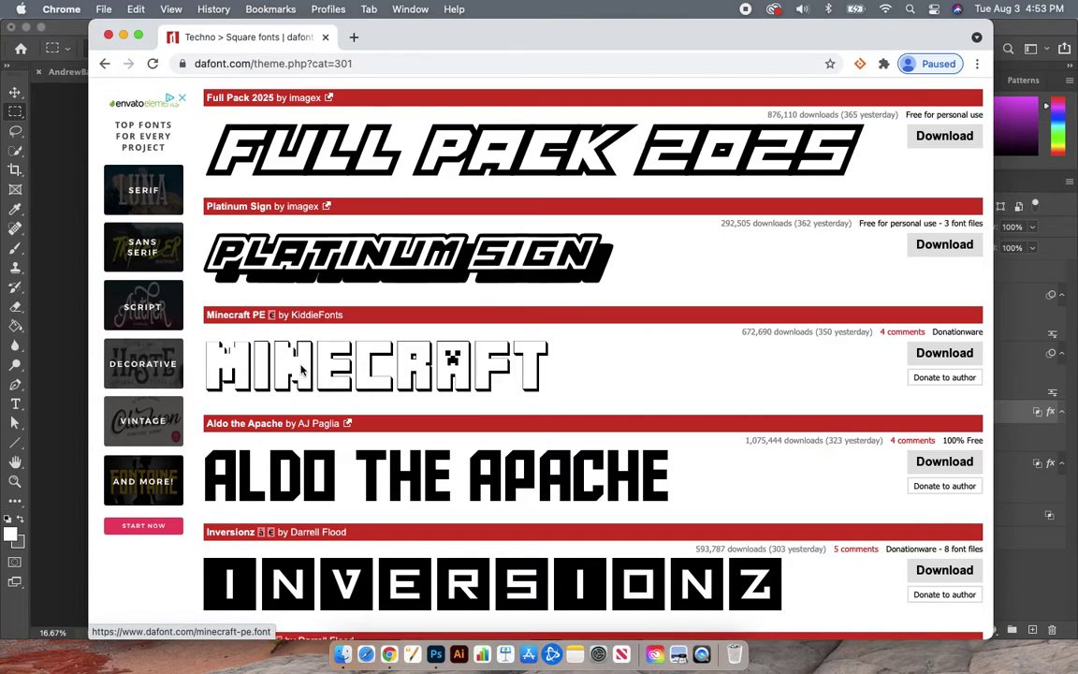
scroll(620, 361, "down", 2)
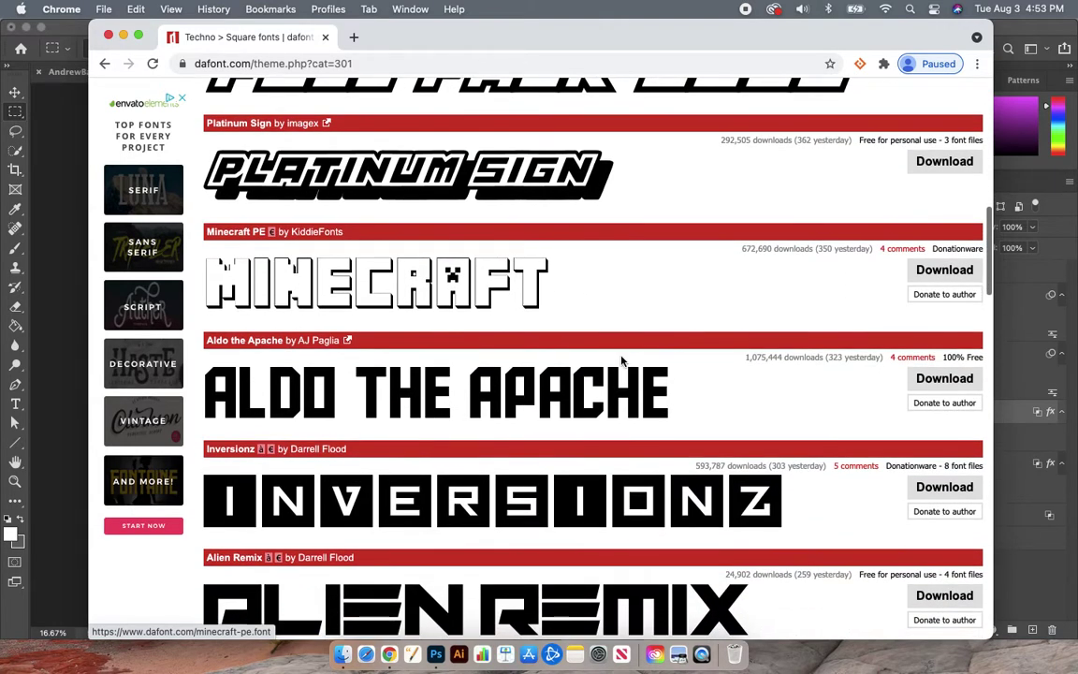
scroll(621, 362, "down", 4)
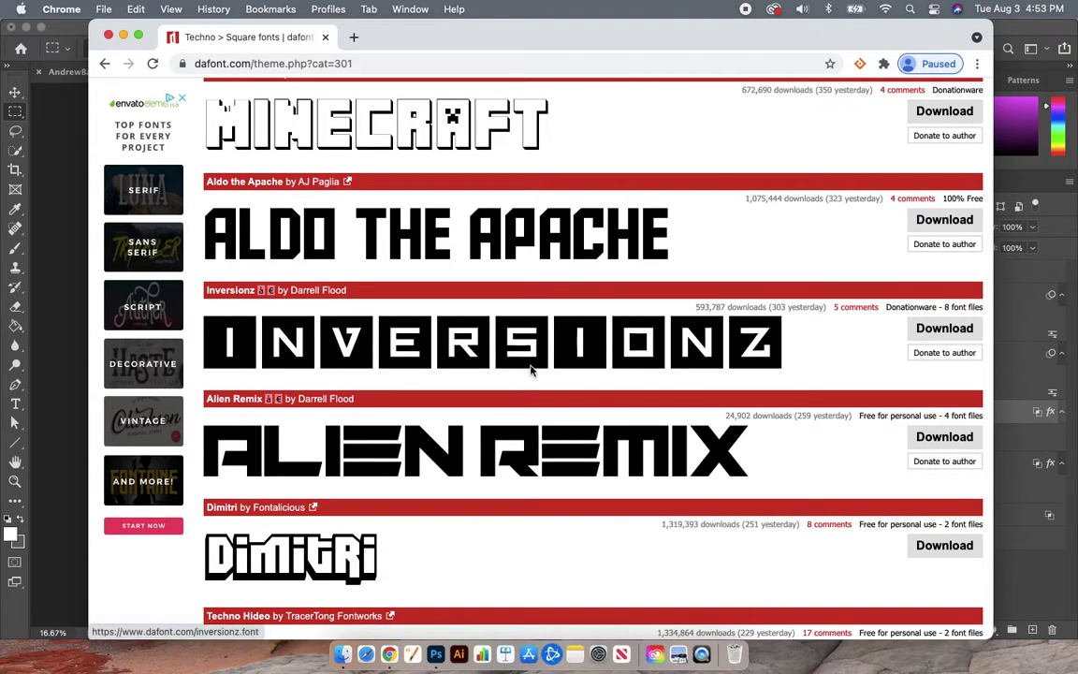
scroll(530, 370, "down", 6)
scroll(530, 369, "down", 1)
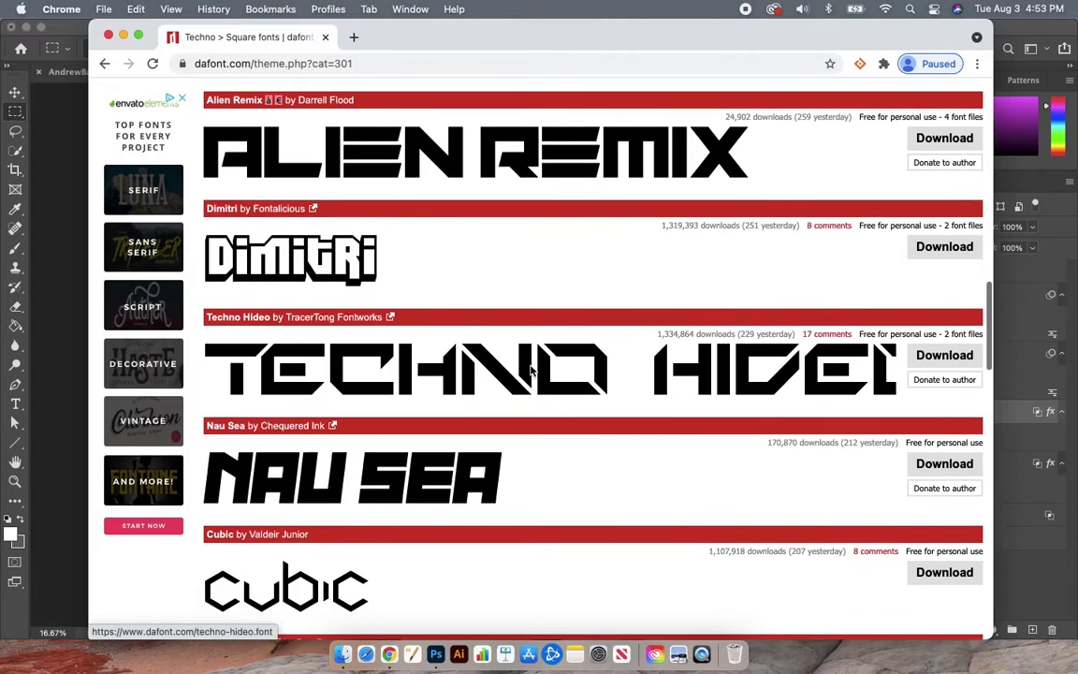
scroll(554, 270, "up", 1)
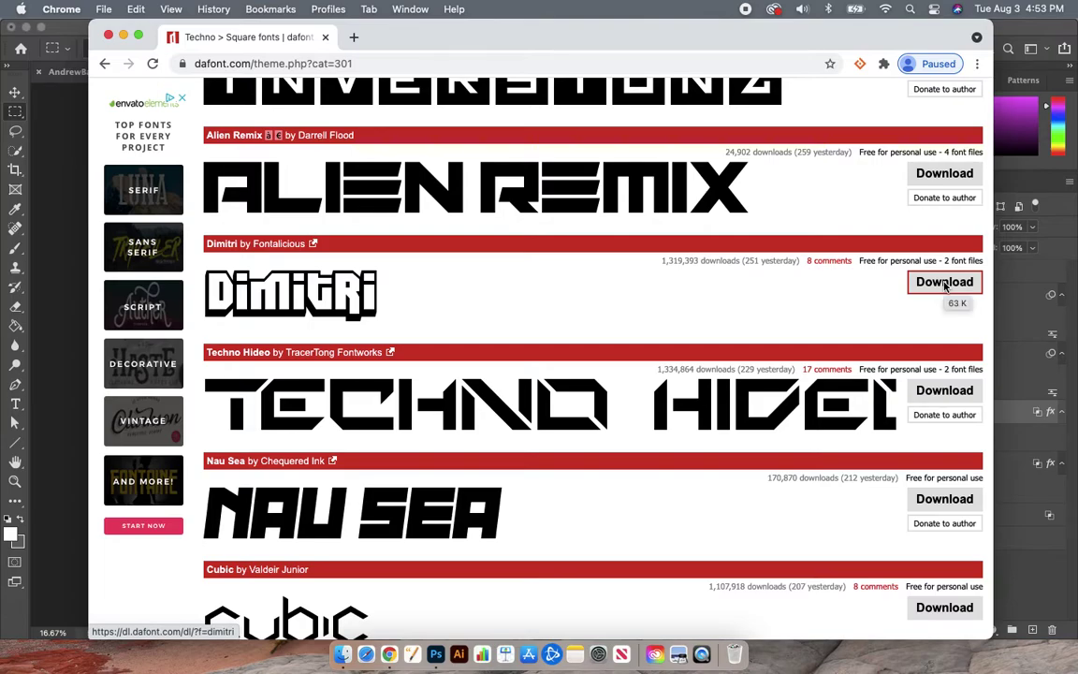
scroll(678, 356, "down", 10)
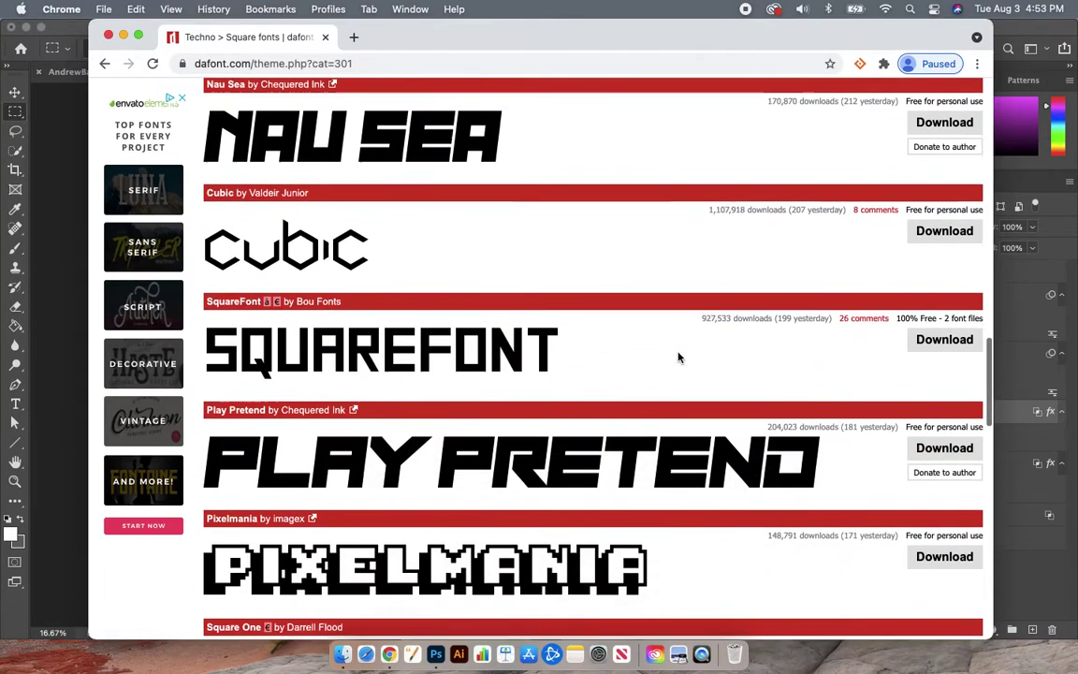
scroll(678, 357, "up", 10)
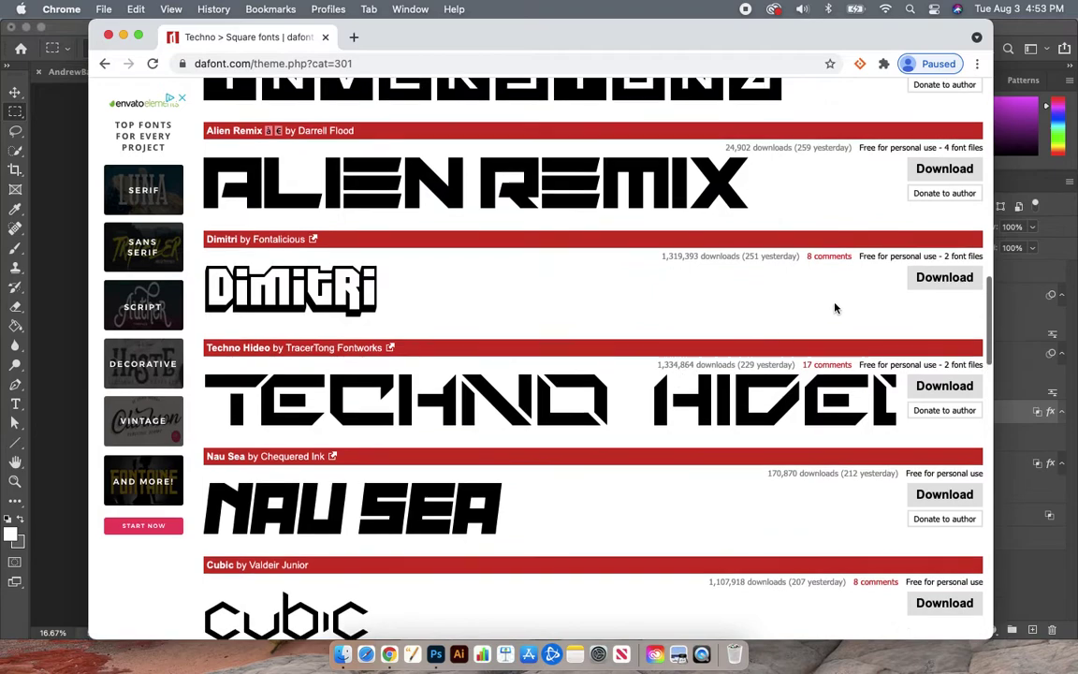
Download the Dimitri font as dimitri.zip, unpack it and open the extracted dimitri folder
left_click(930, 284)
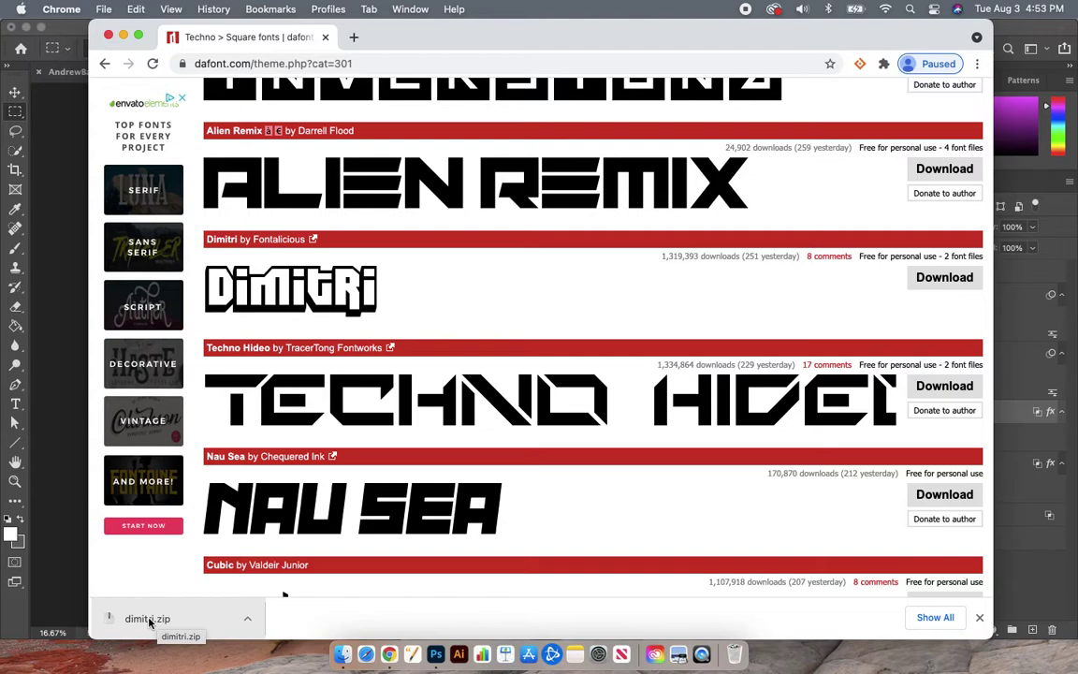
left_click(148, 620)
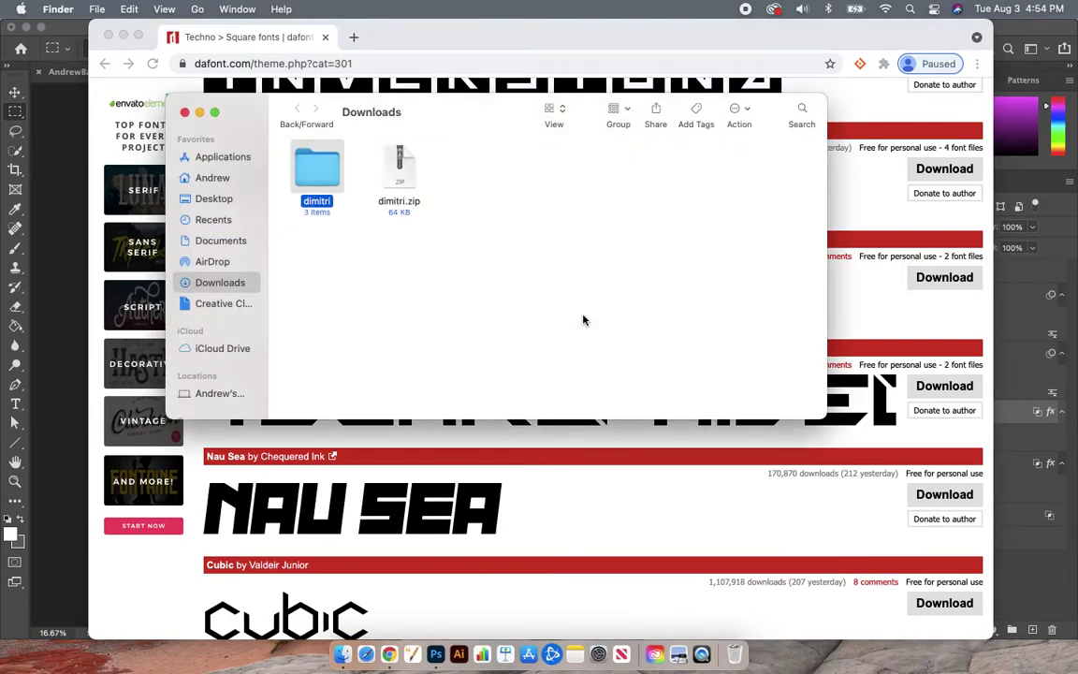
double_click(323, 171)
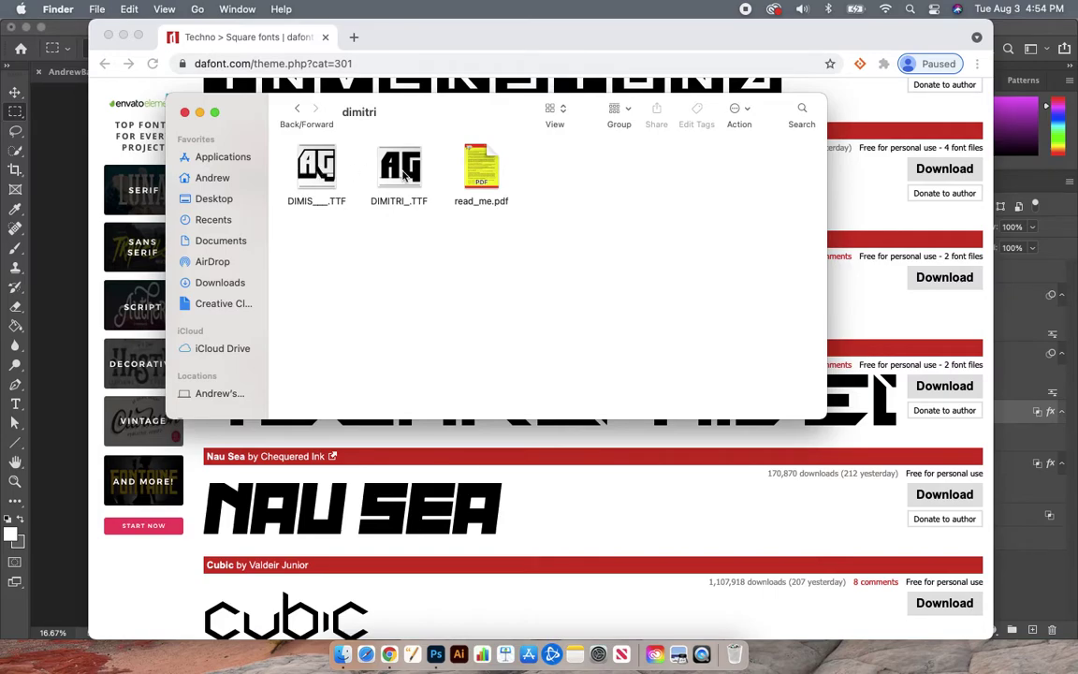
Install the Dimitri Swank font from DIMIS___.TTF and find it among the user fonts in Font Book
double_click(318, 168)
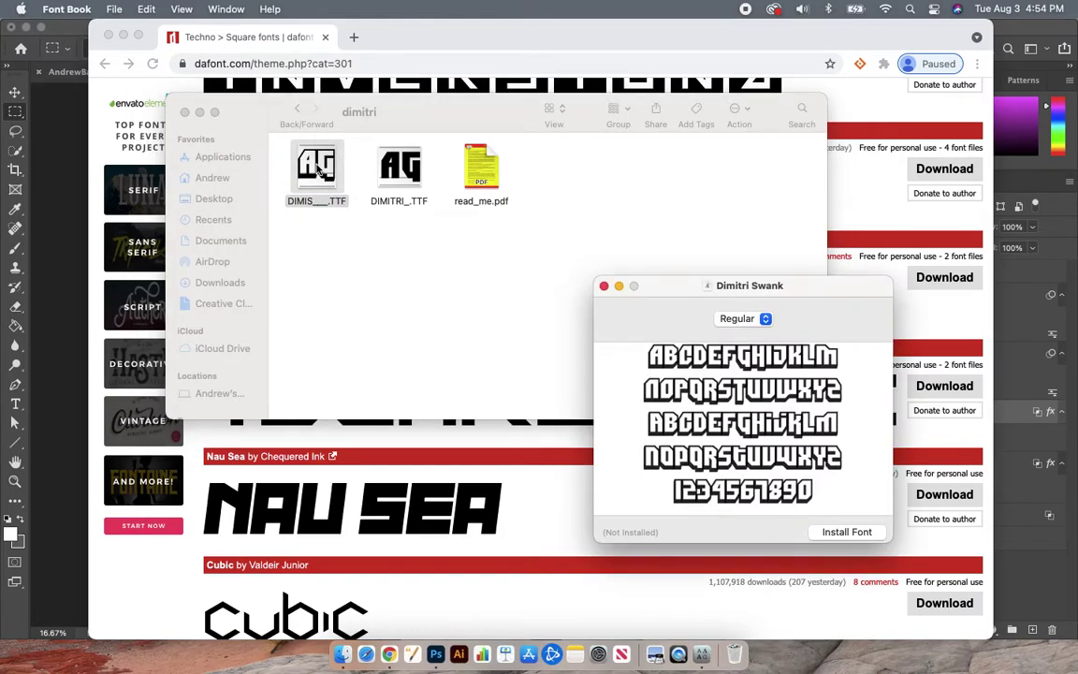
left_click_drag(607, 217, 479, 150)
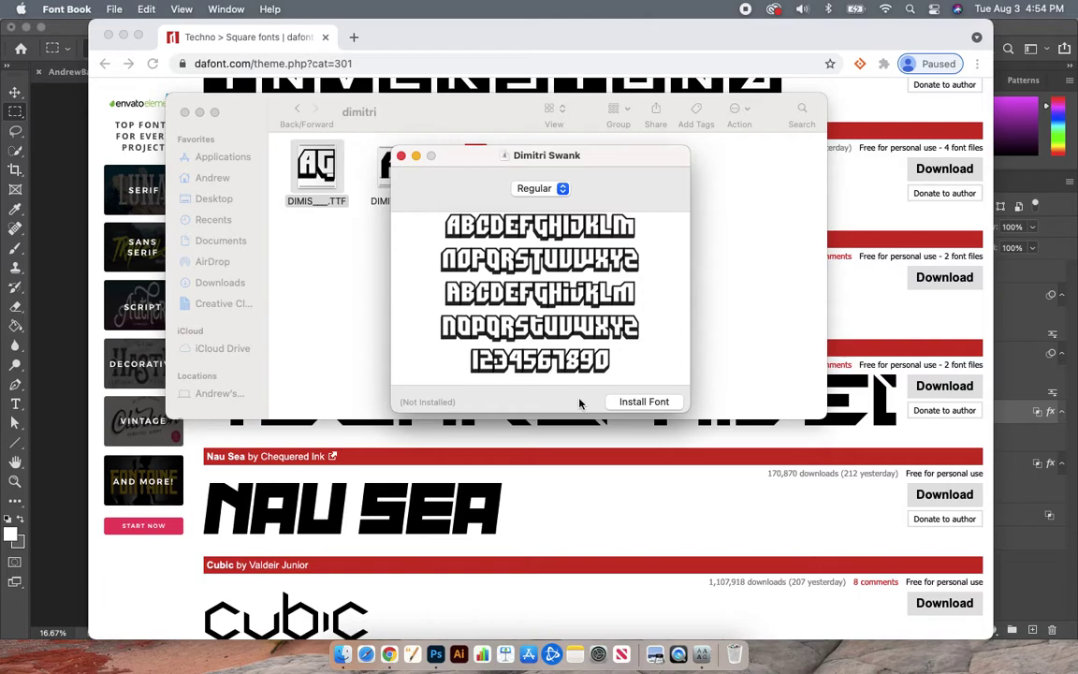
left_click(643, 402)
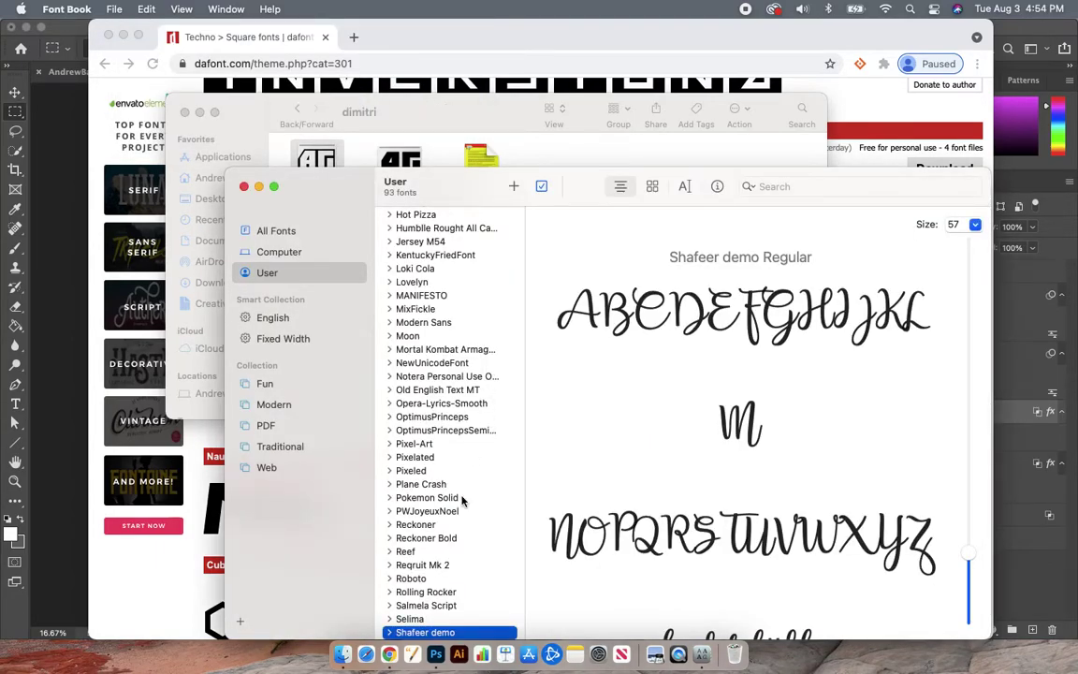
scroll(464, 392, "up", 1)
scroll(464, 392, "up", 3)
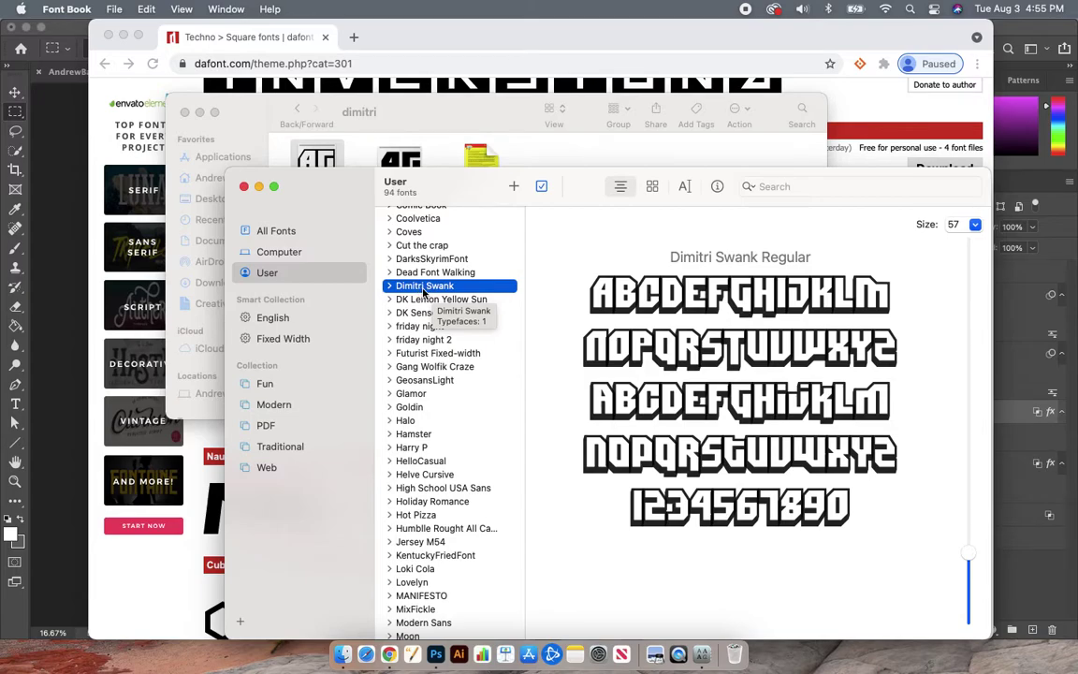
Put away the Font Book, Finder and Chrome windows and return to the portrait glitch poster in Photoshop
left_click(243, 187)
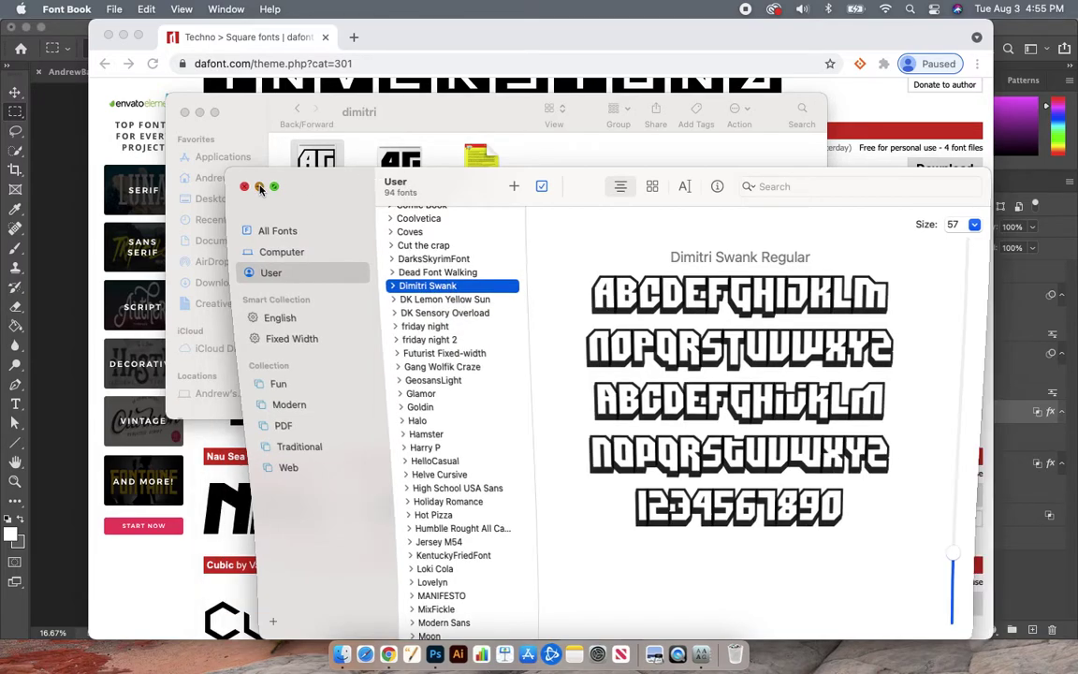
left_click(185, 114)
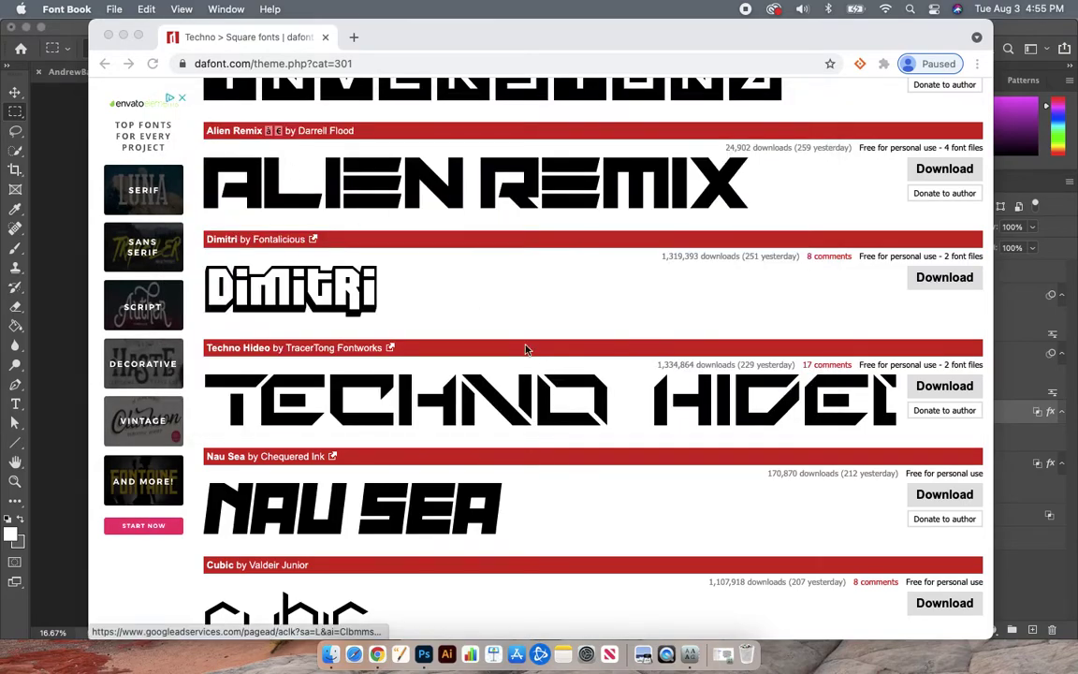
left_click(108, 35)
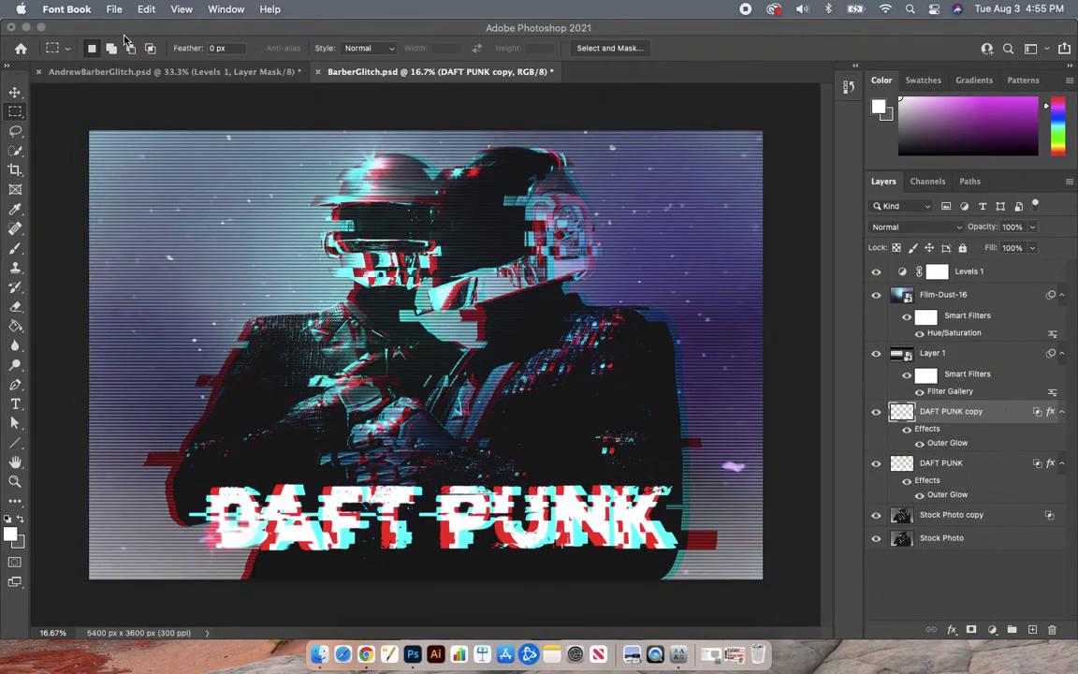
left_click(152, 74)
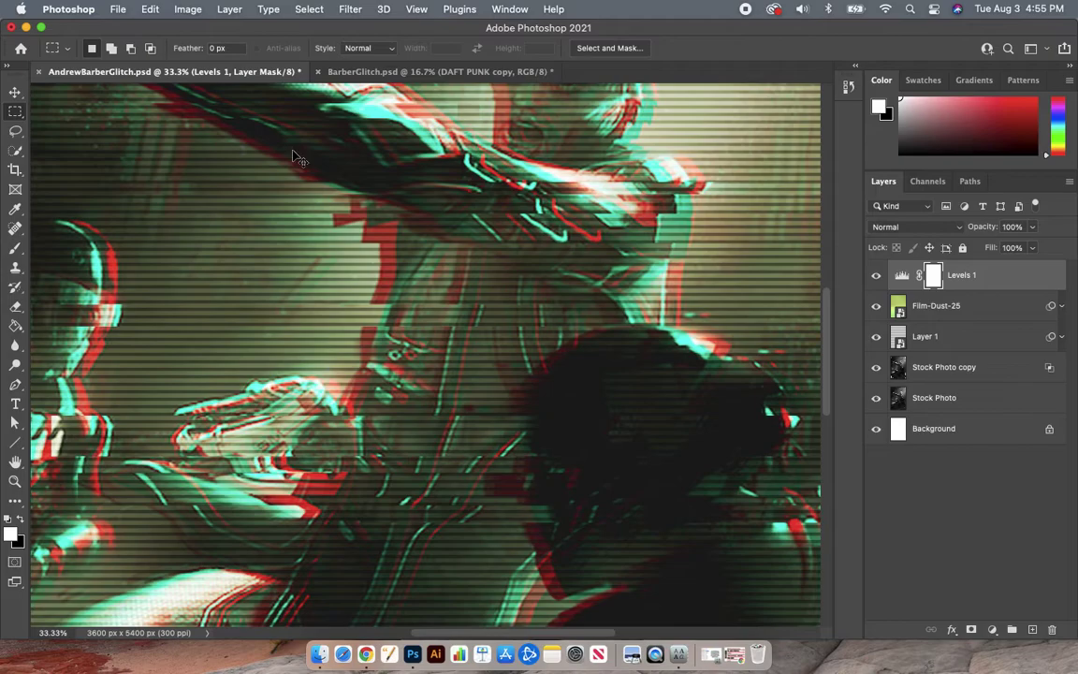
Set the Type tool's font to Dimitri Swank Regular
key("super+minus")
key("super+minus")
key("super+minus")
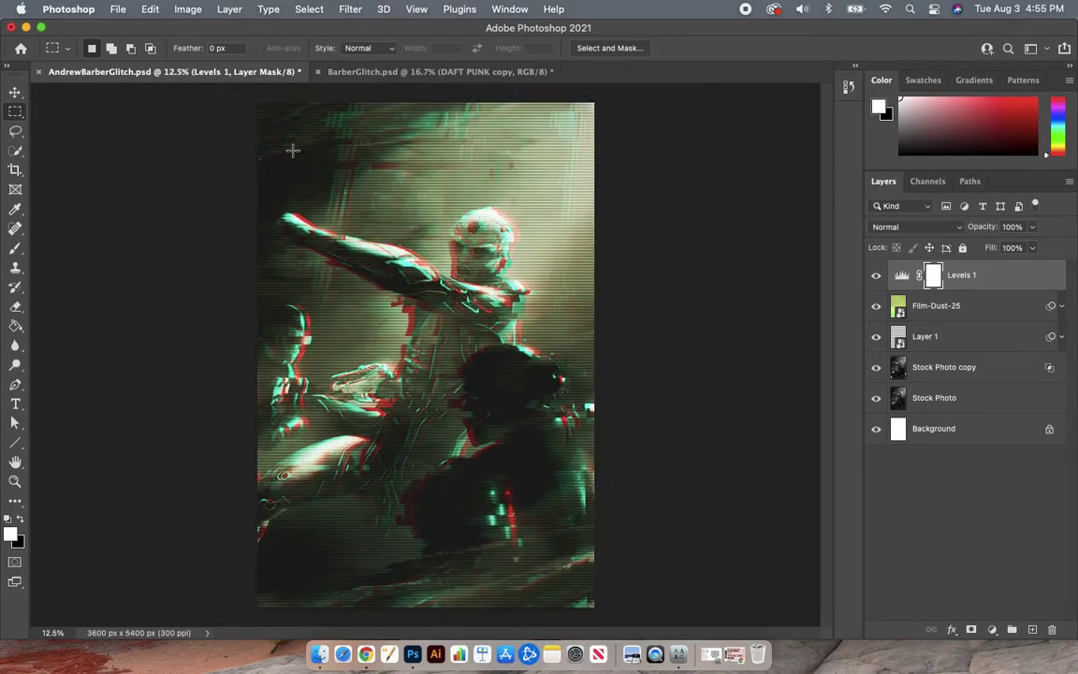
left_click(16, 405)
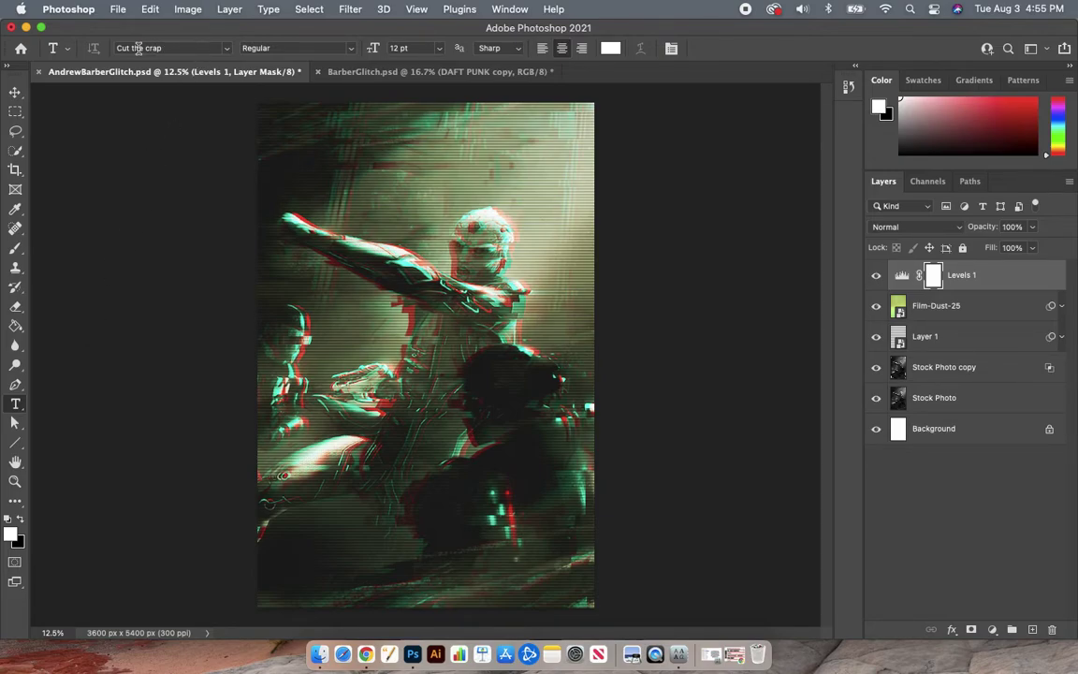
left_click_drag(158, 48, 109, 50)
type("dimi")
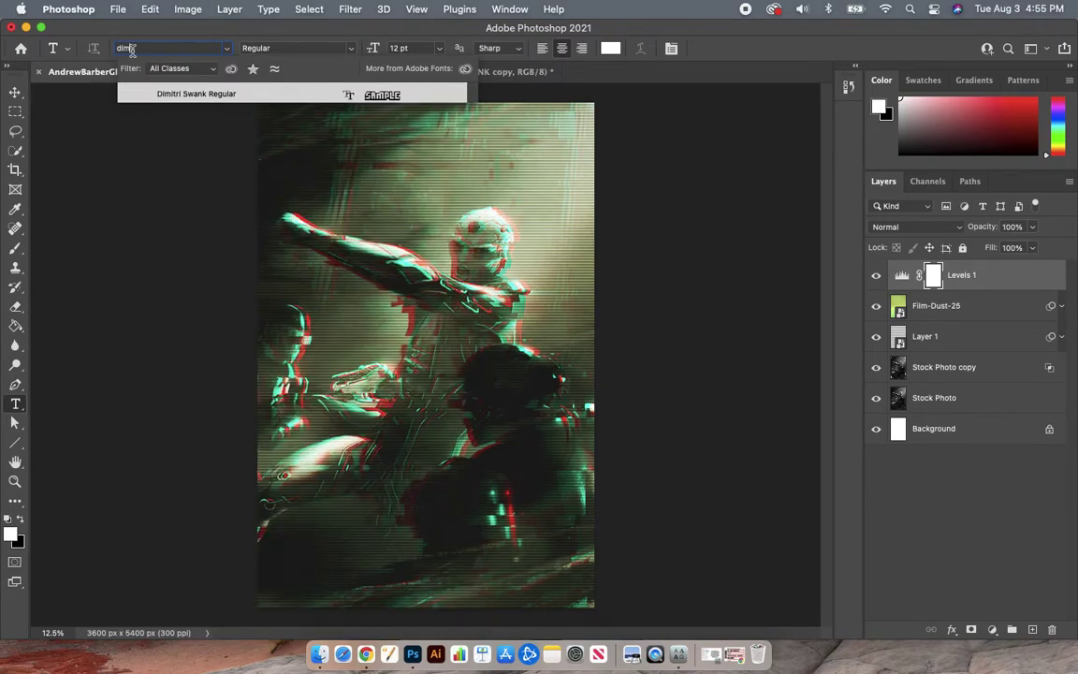
left_click(204, 93)
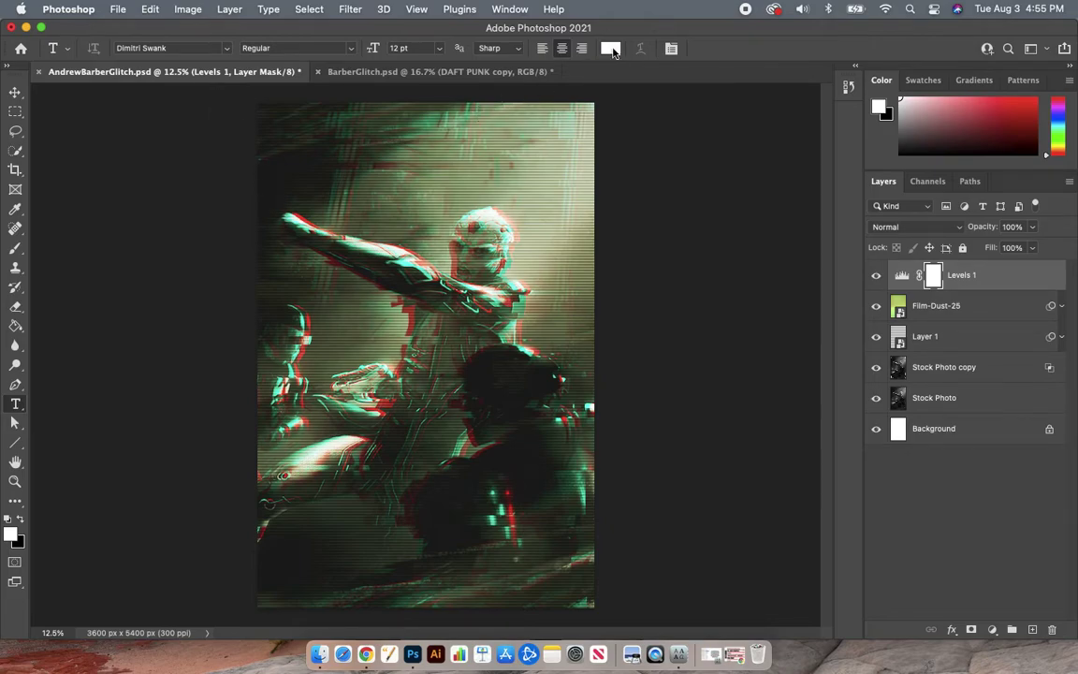
Set the Type tool's text colour to red, hex f11c1c
left_click(610, 48)
left_click(793, 252)
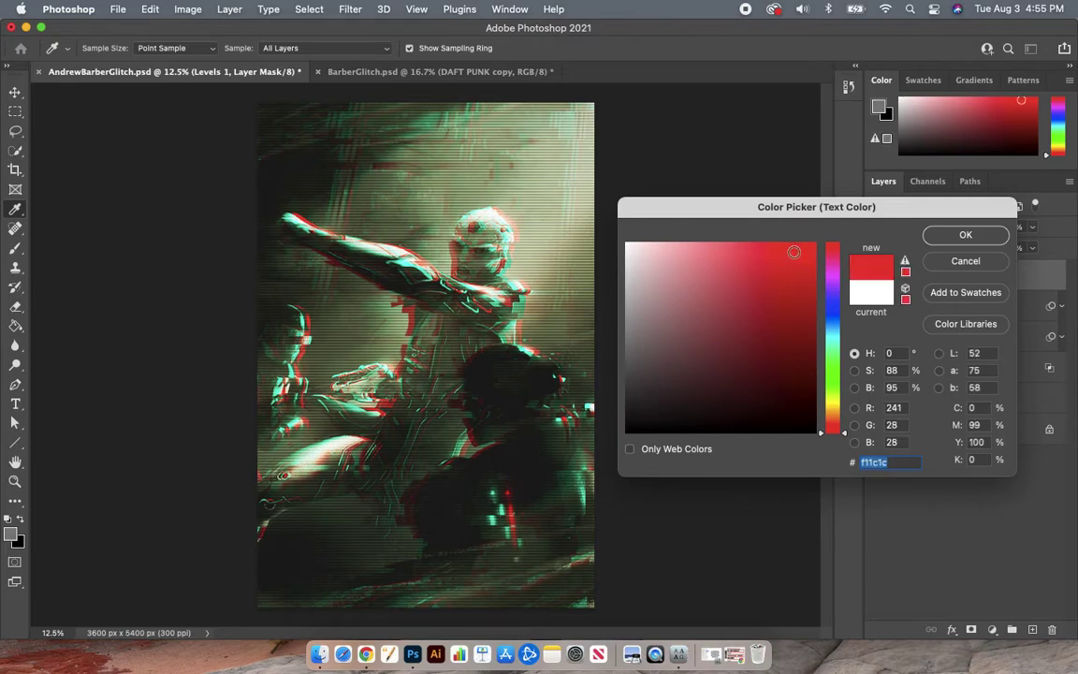
left_click(934, 232)
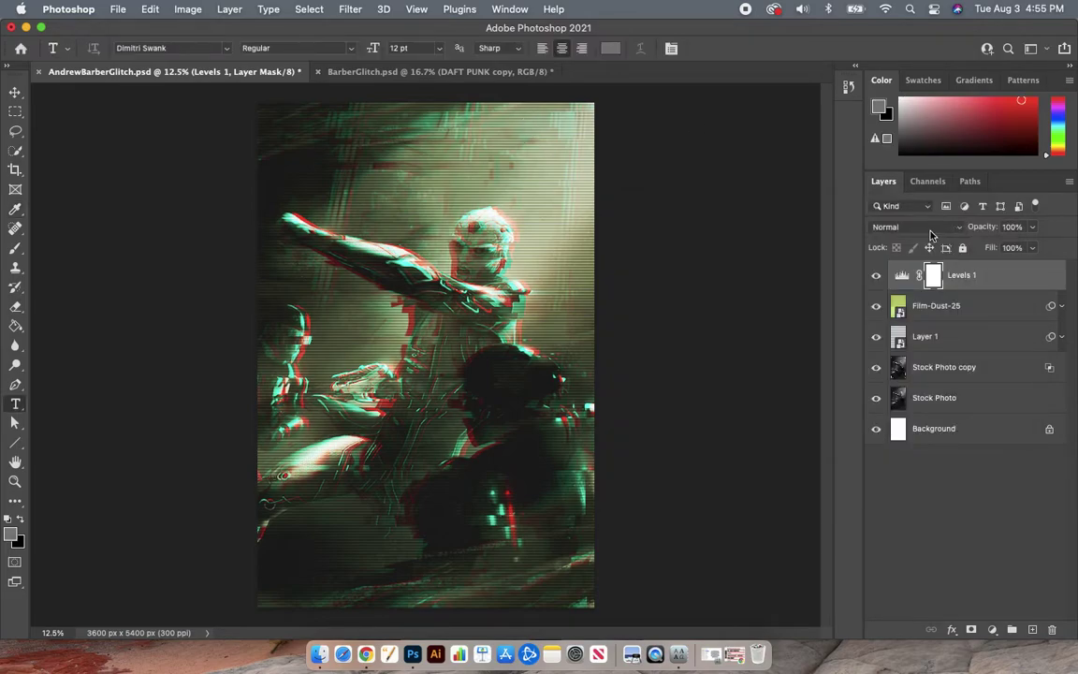
Set the Type tool's text colour to white, hex ffffff
left_click(610, 48)
left_click_drag(638, 253, 604, 217)
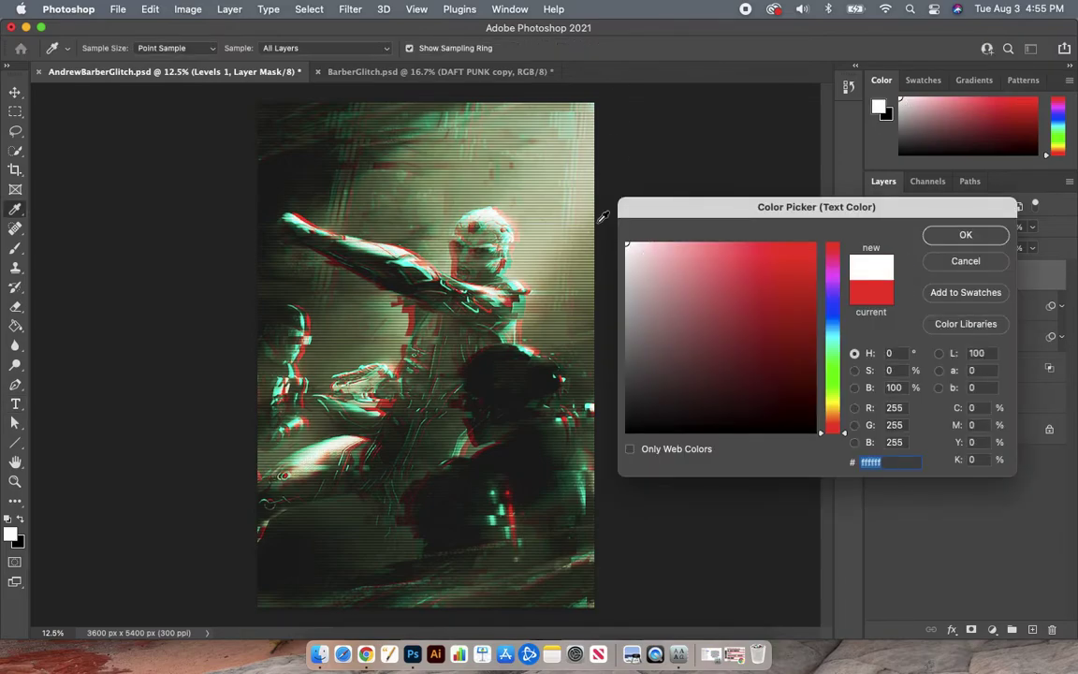
left_click(932, 235)
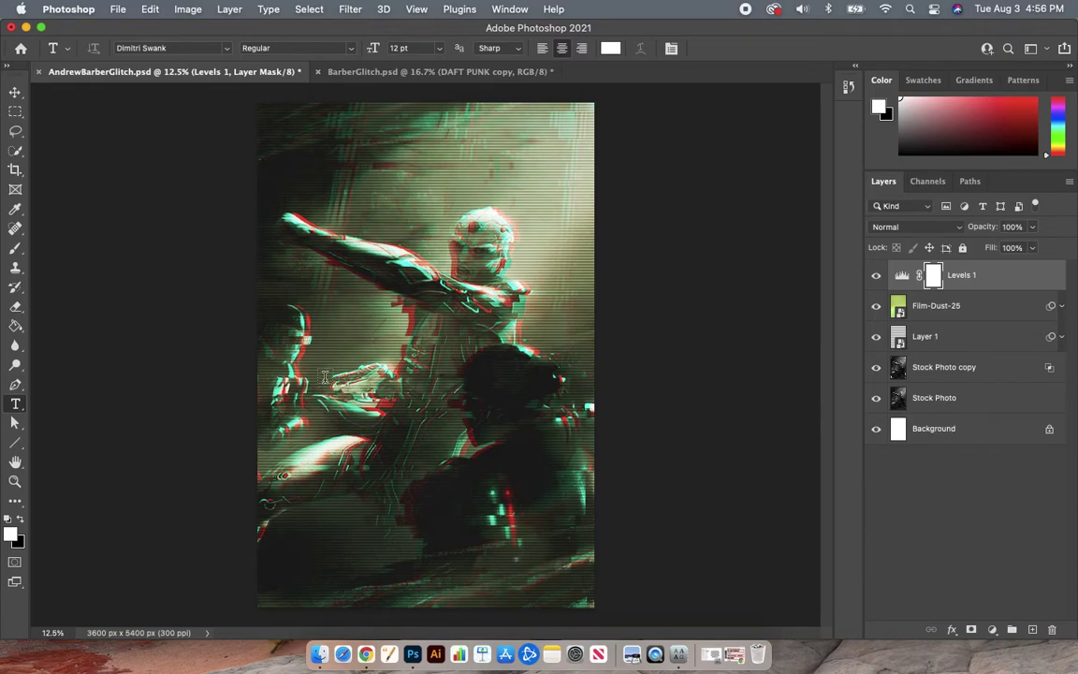
Add the title text "mass effect" in the middle of the poster and scale it up to about 968%
left_click(302, 348)
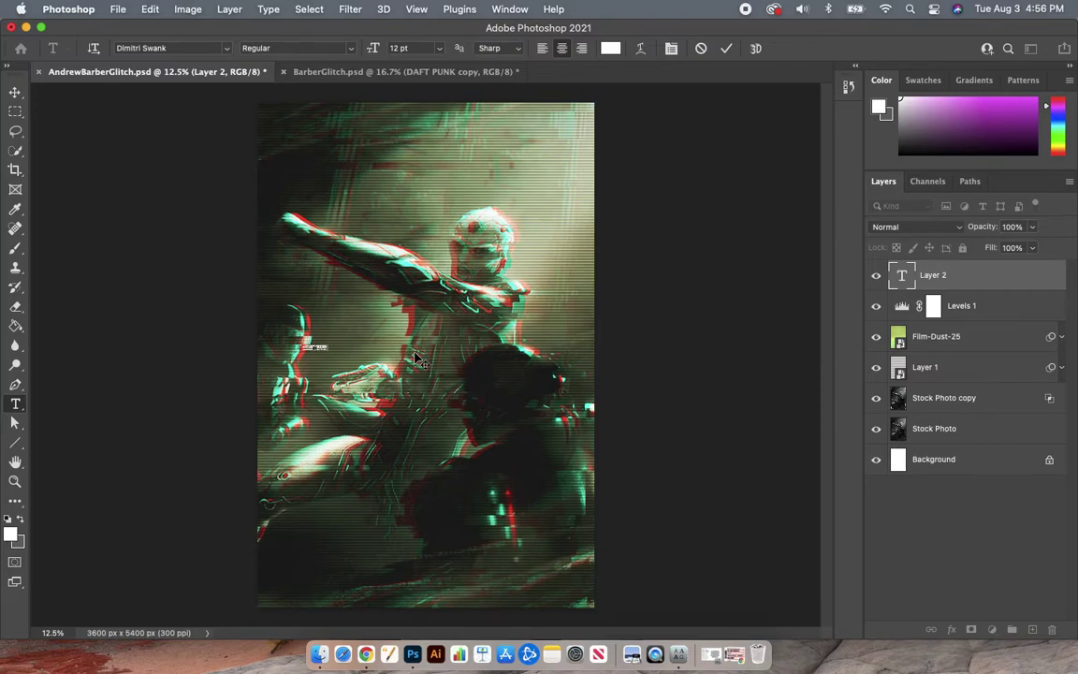
left_click(15, 91)
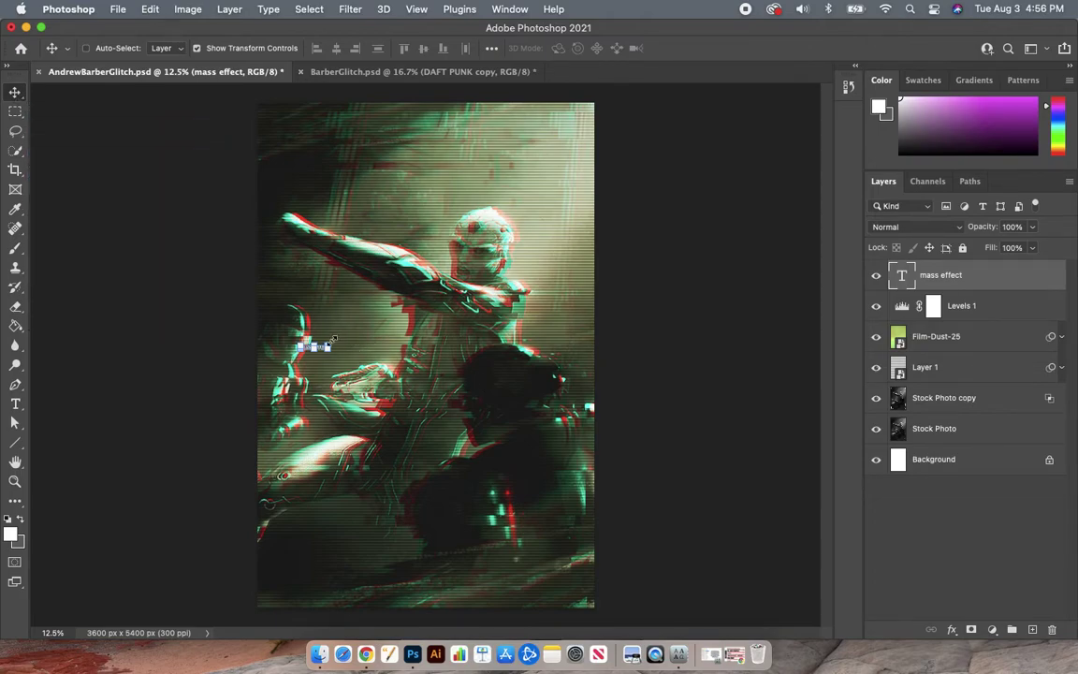
left_click_drag(333, 339, 564, 194)
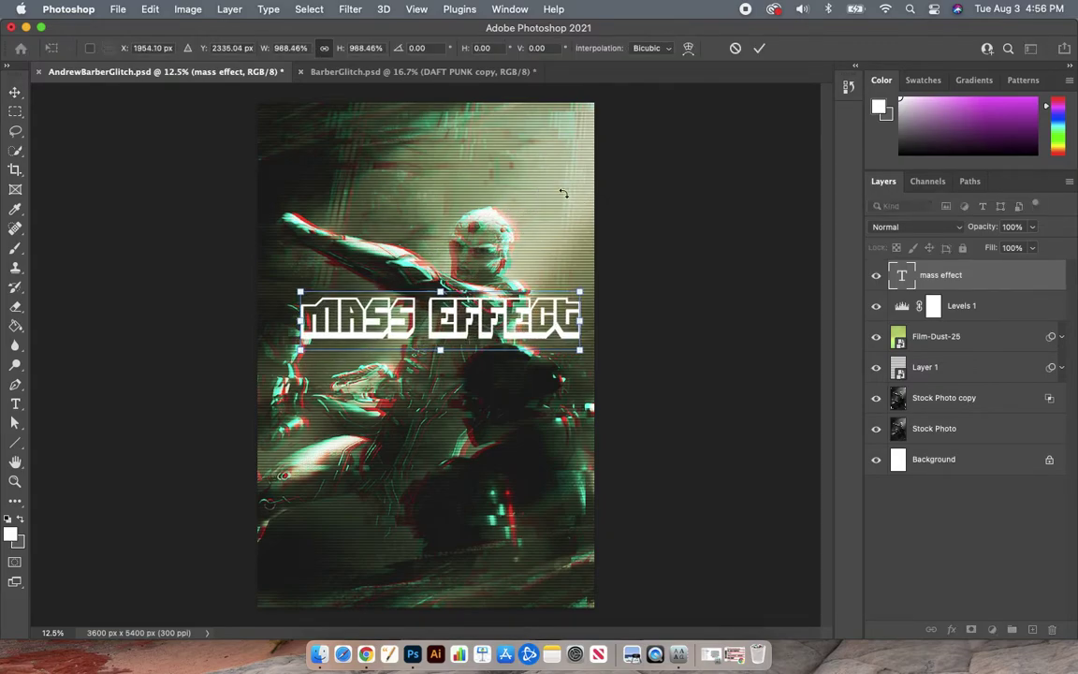
key("Return")
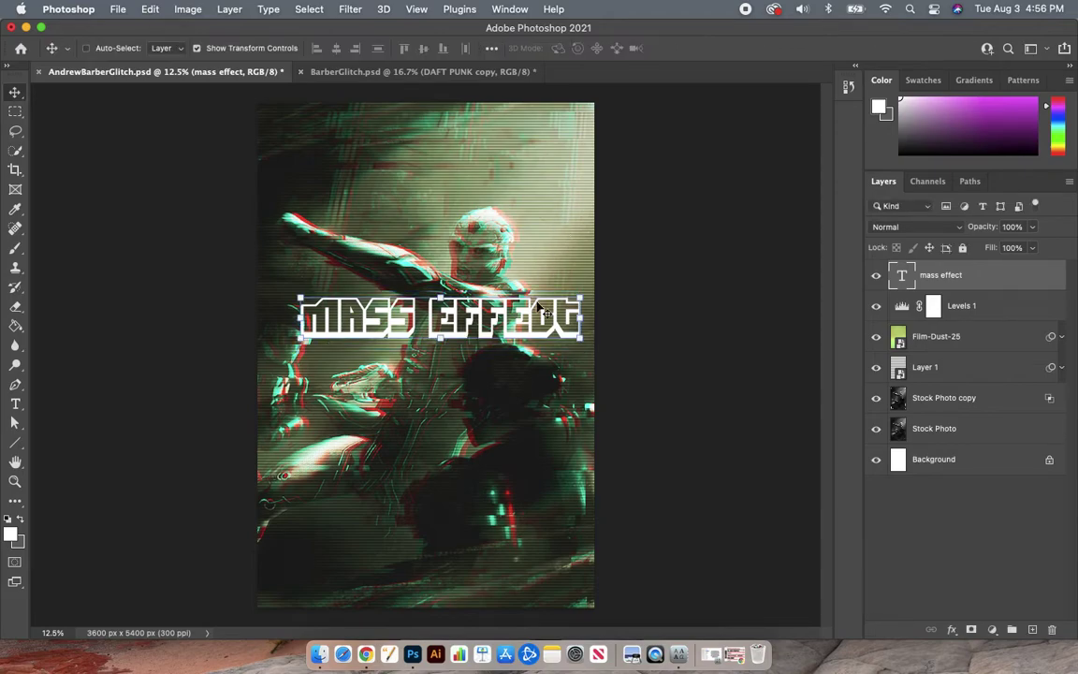
Move the mass effect title down to the lower part of the poster, centred horizontally
left_click(510, 384)
left_click_drag(511, 384, 509, 533)
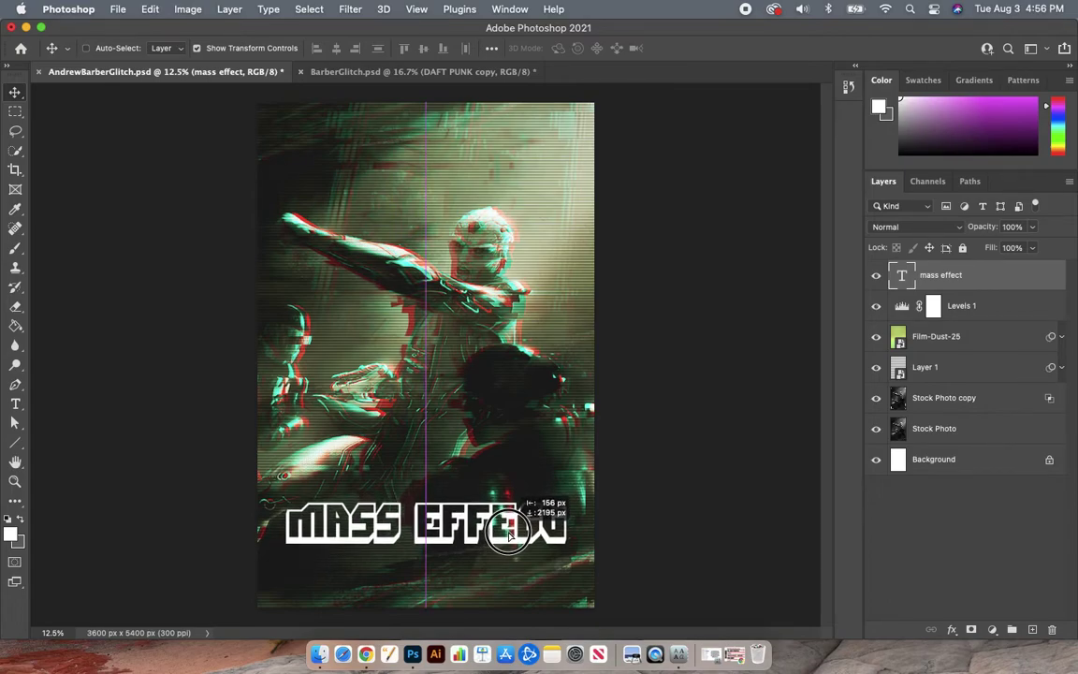
left_click_drag(509, 534, 512, 536)
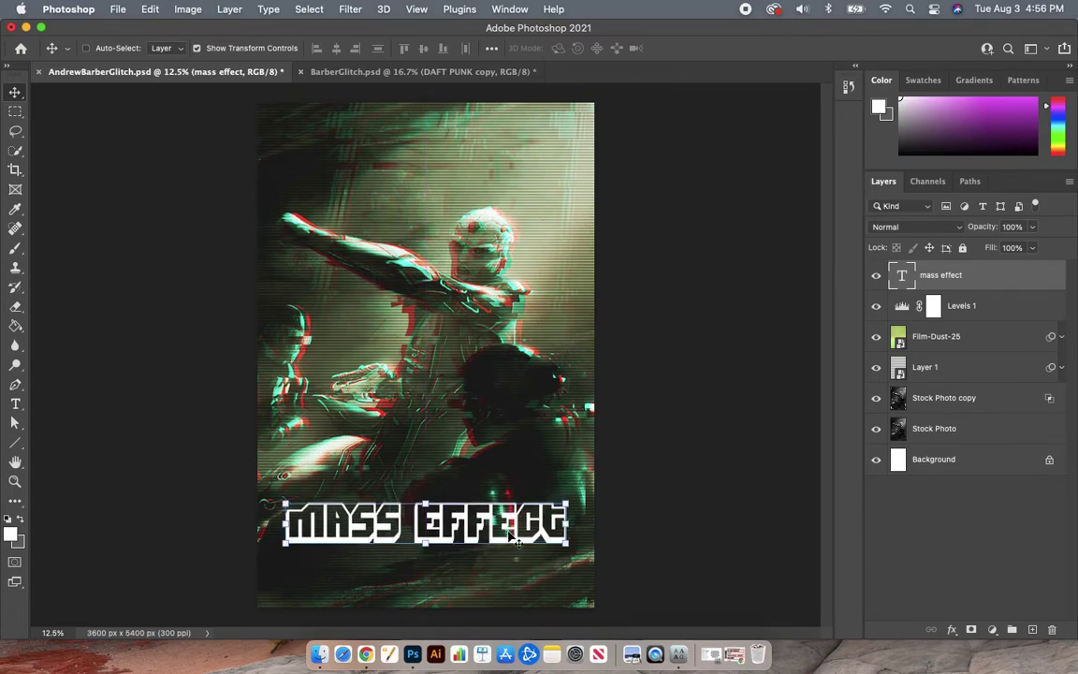
Add a separate text layer reading "2" above the mass effect title
left_click(15, 404)
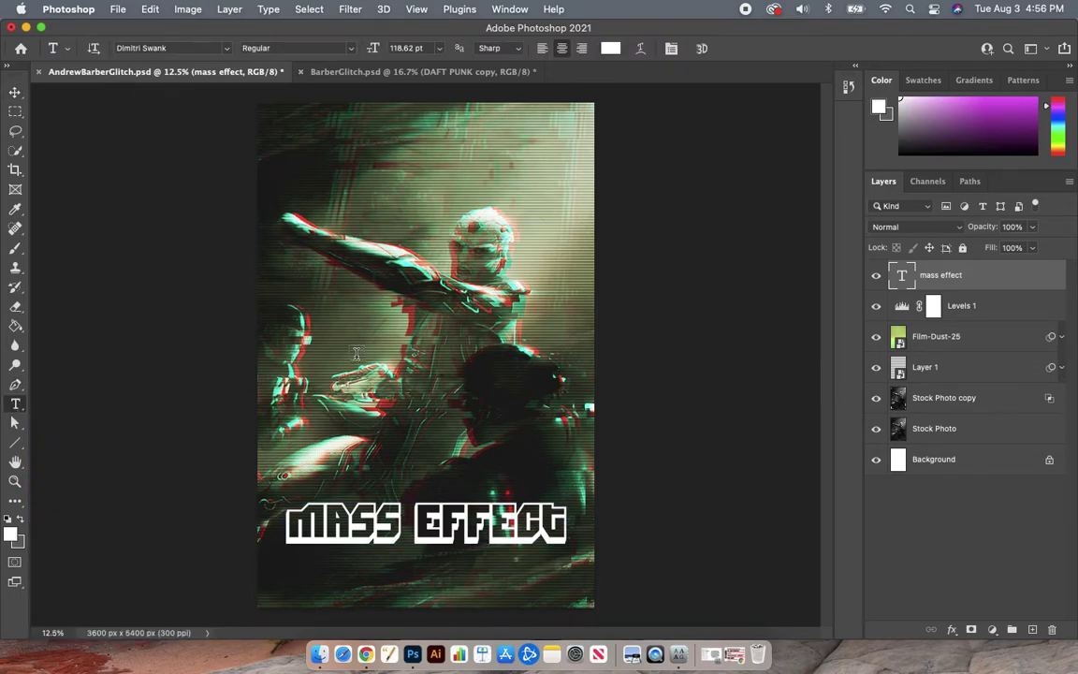
left_click(320, 321)
type("2")
left_click(15, 91)
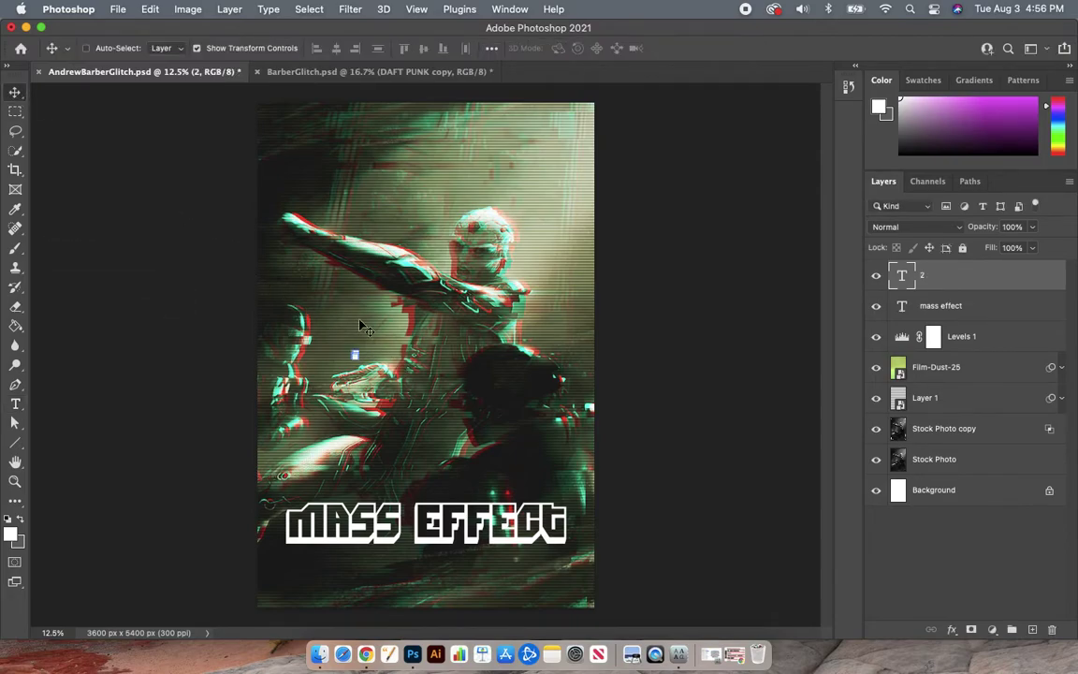
Scale the 2 up to about 3179% and move it over the middle of the title
key("super+t")
left_click_drag(362, 345, 538, 173)
left_click_drag(399, 311, 417, 560)
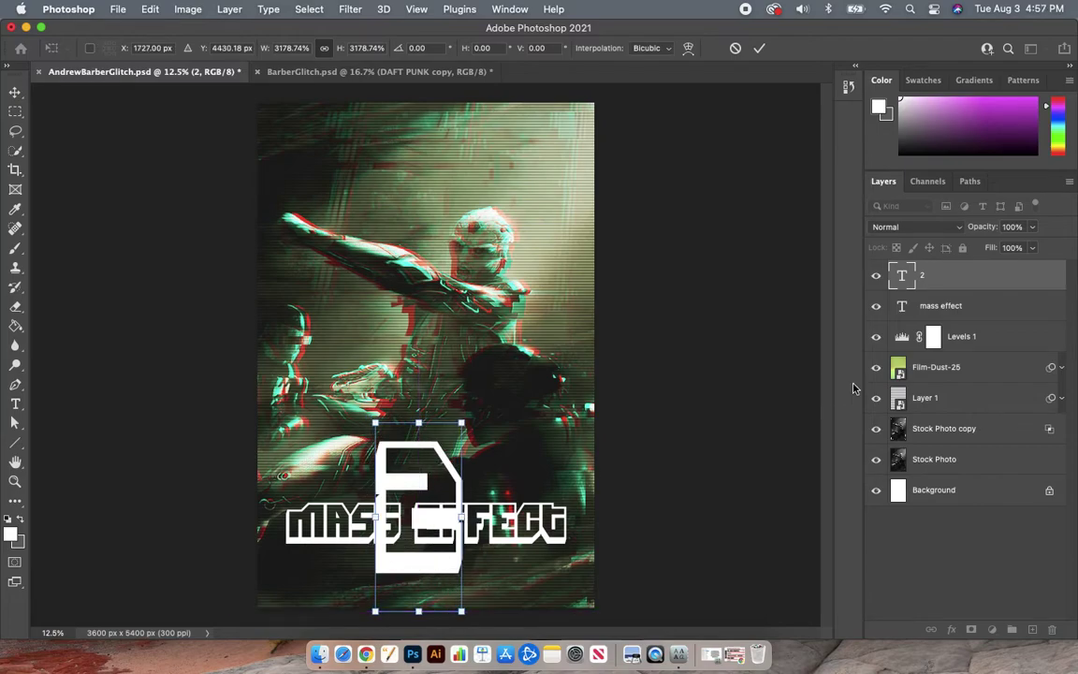
Place the 2 layer beneath the mass effect layer, then move the number up slightly and shrink it
left_click_drag(935, 281, 940, 314)
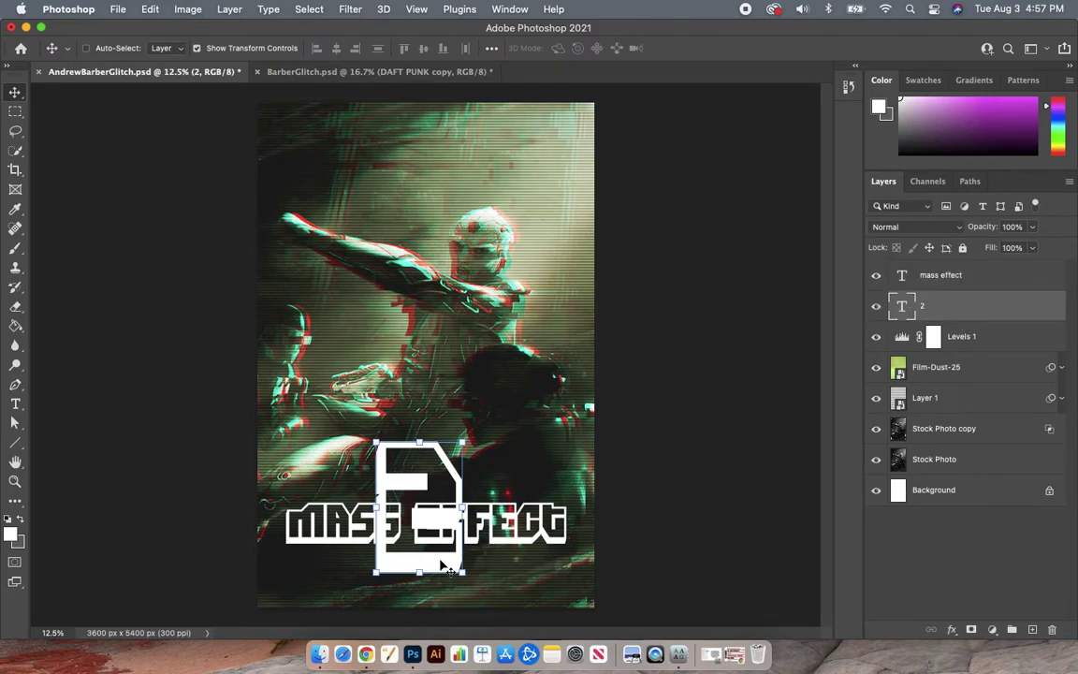
left_click_drag(461, 572, 458, 515)
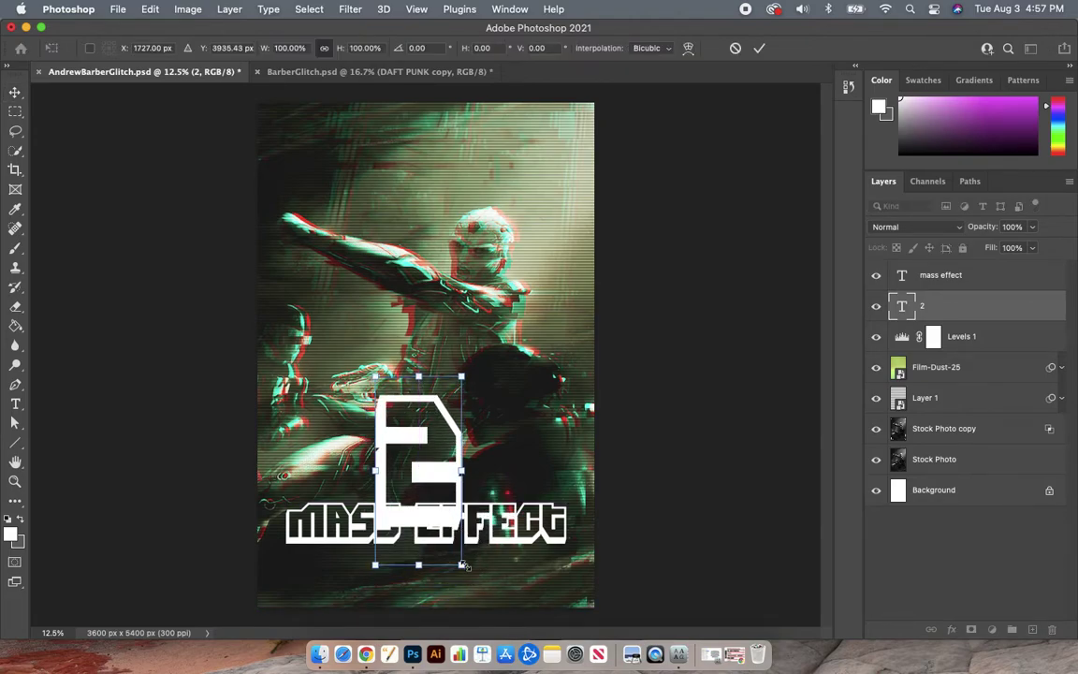
left_click_drag(460, 564, 429, 541)
key("Return")
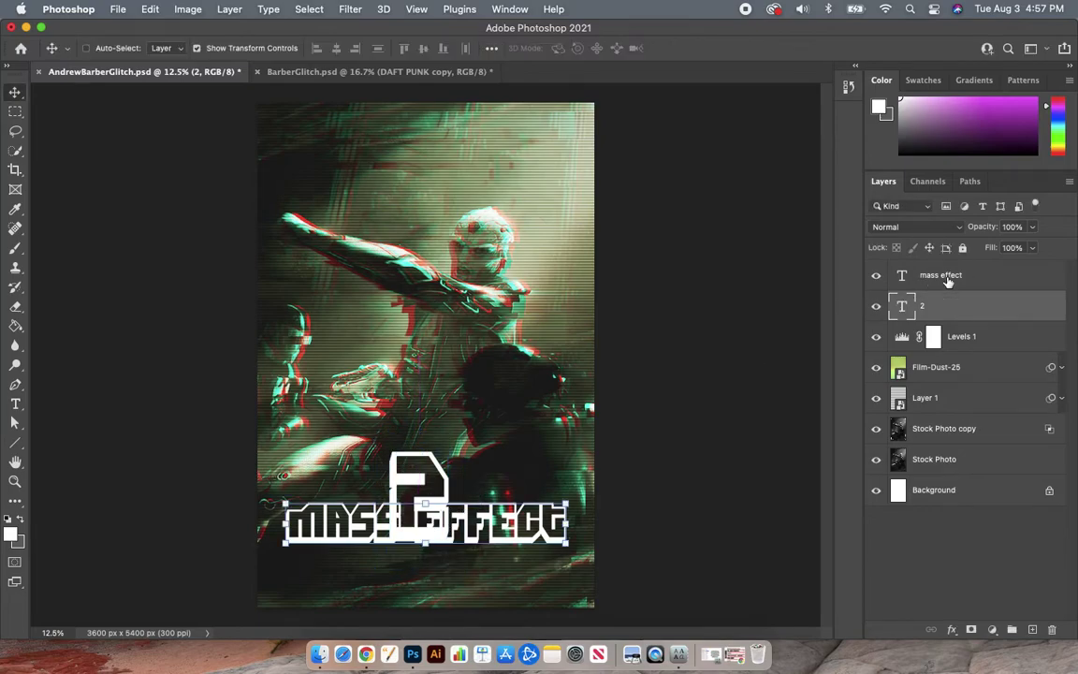
Move the mass effect title down so it sits below the 2
left_click(945, 279)
left_click_drag(481, 534, 483, 575)
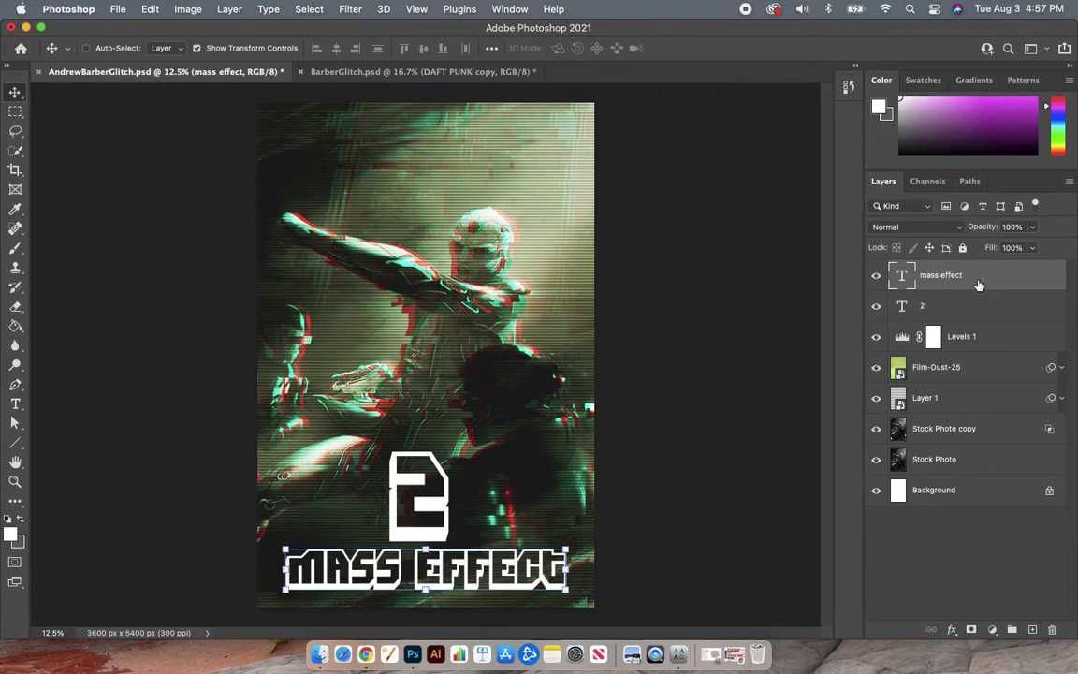
left_click(926, 306)
mouse_move(429, 535)
left_mouse_down()
mouse_move(430, 546)
mouse_move(428, 536)
left_mouse_up()
left_click(15, 113)
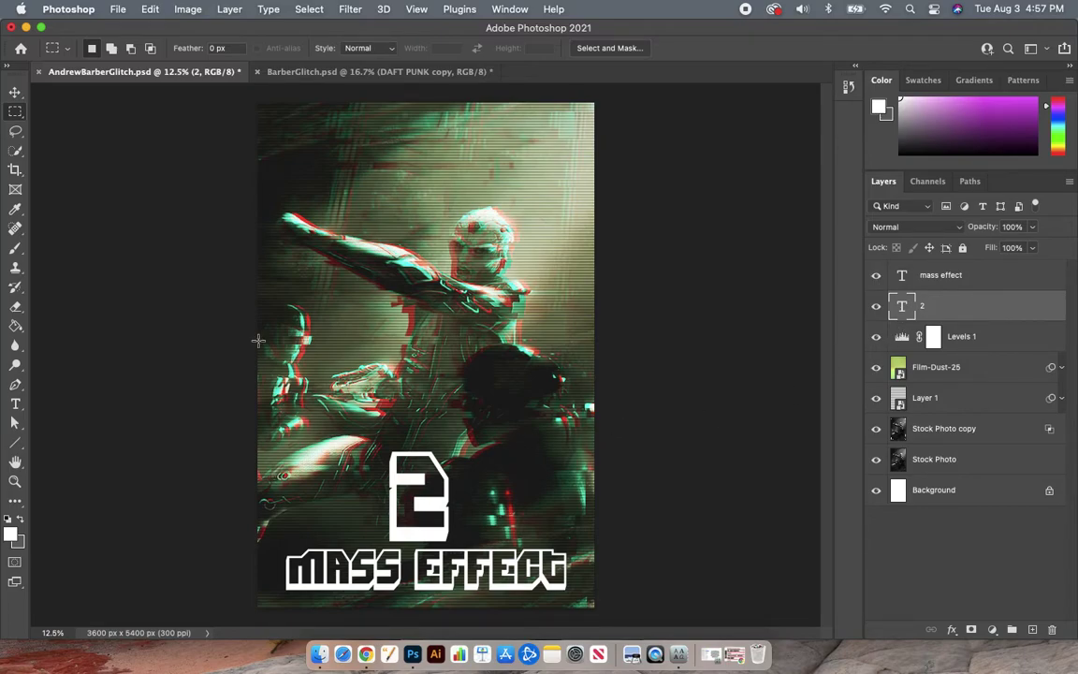
left_click(15, 92)
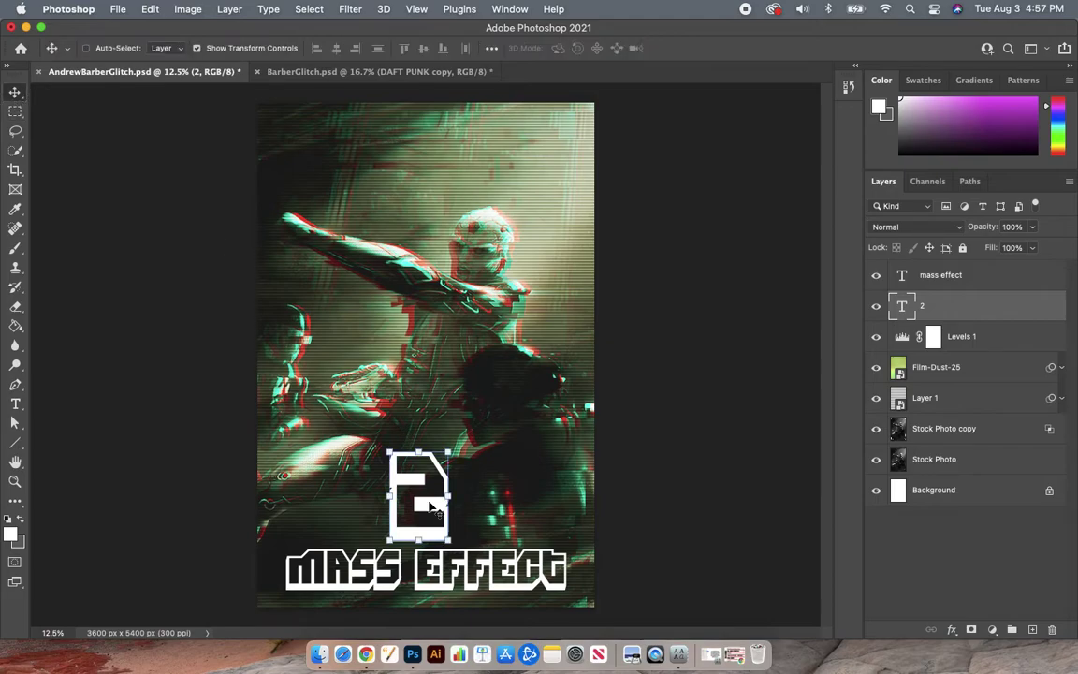
Move the mass effect title up and place the 2 directly beneath it near the poster's lower edge
left_click(899, 274)
left_click_drag(473, 562, 478, 487)
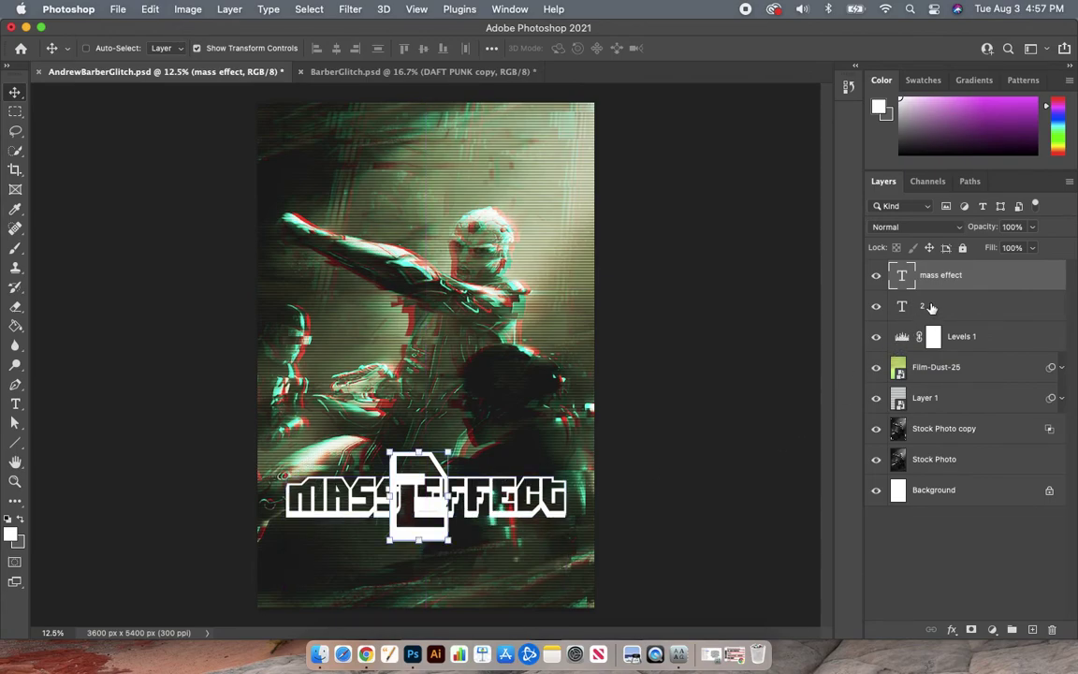
left_click(402, 472, "super")
left_click_drag(446, 536, 438, 594)
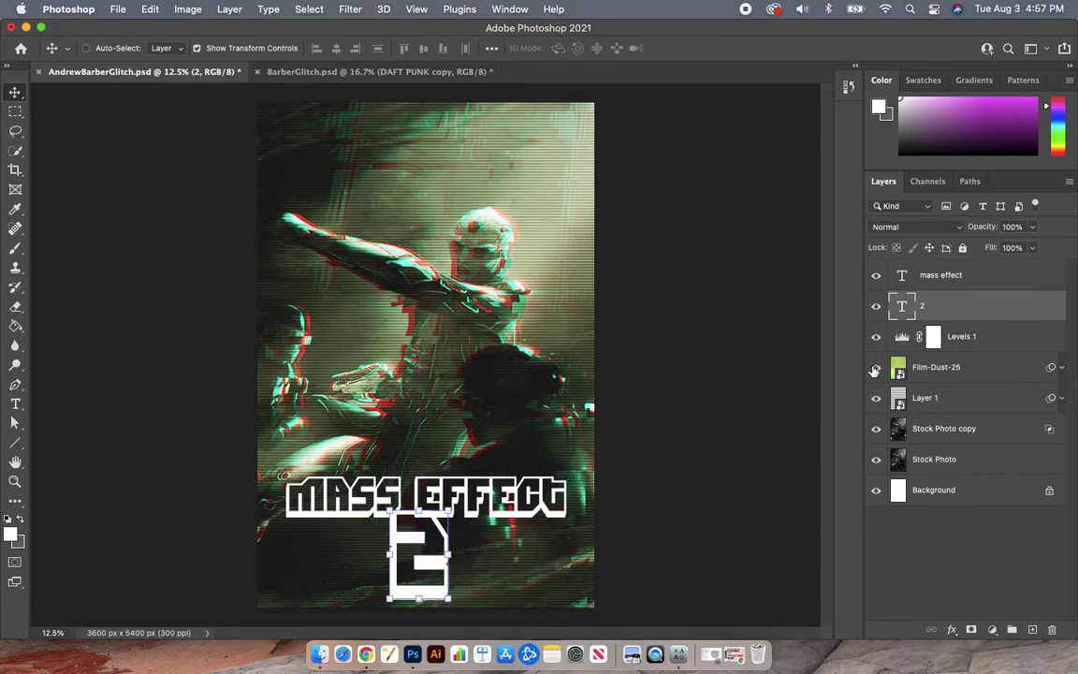
left_click(981, 343)
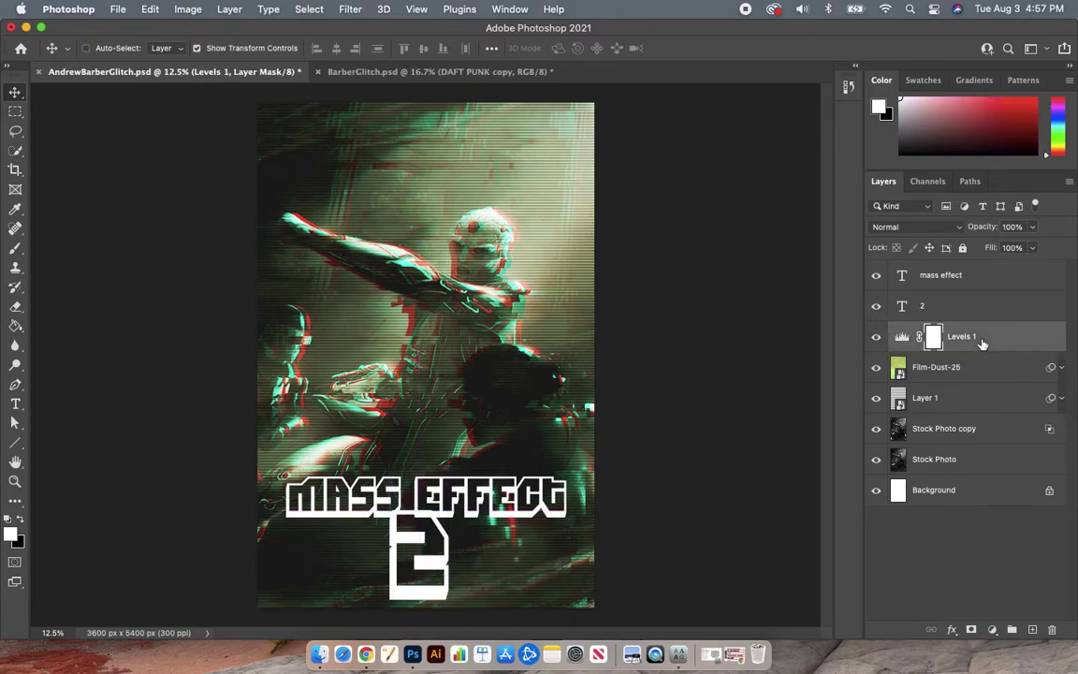
left_click(949, 286)
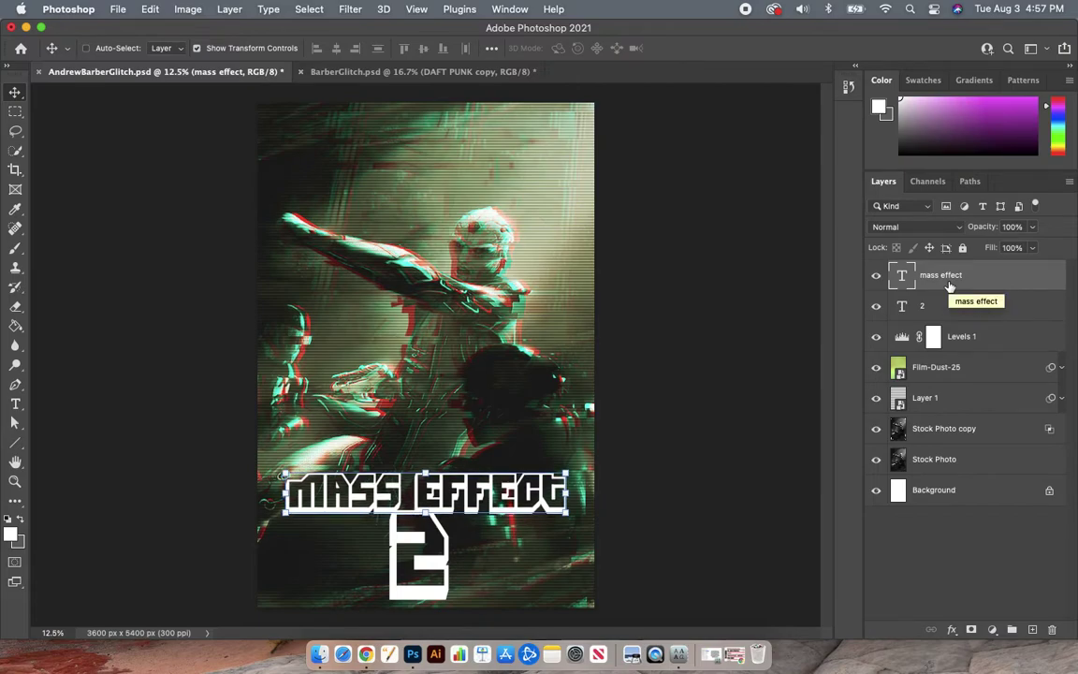
Rasterize the mass effect and 2 type layers
left_click(15, 110)
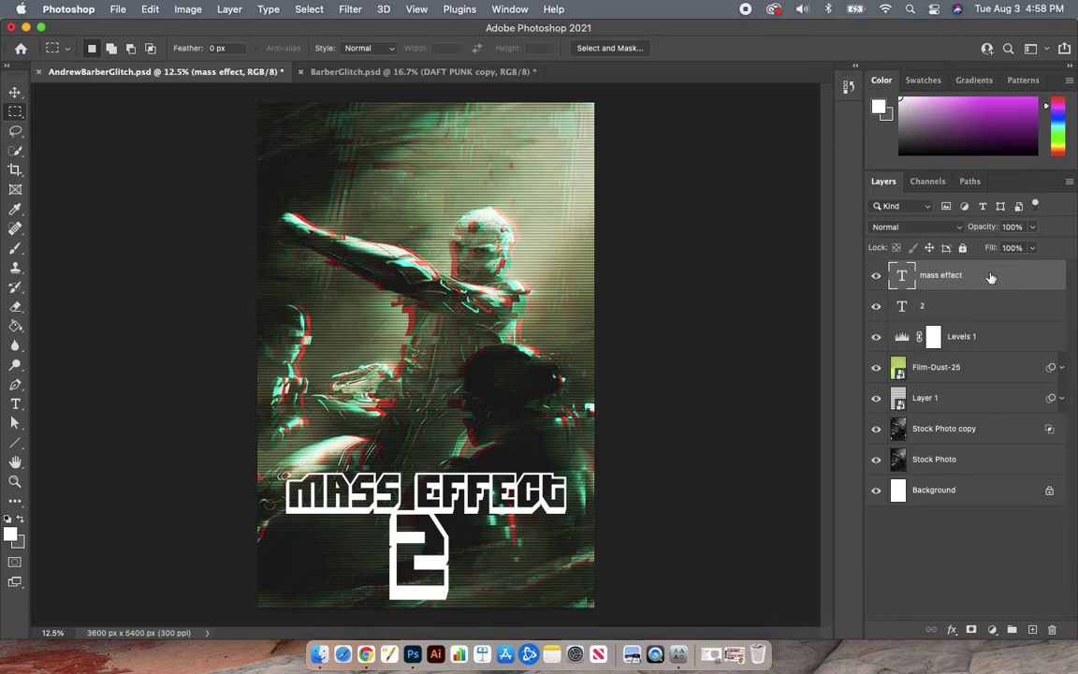
left_click(924, 309)
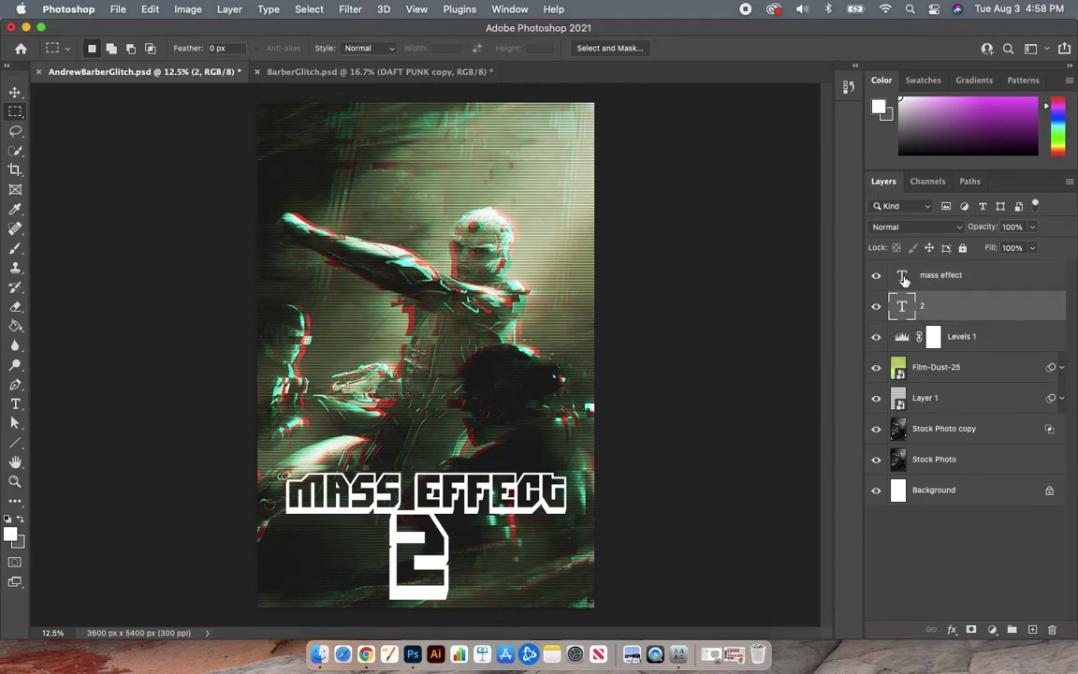
left_click(974, 277)
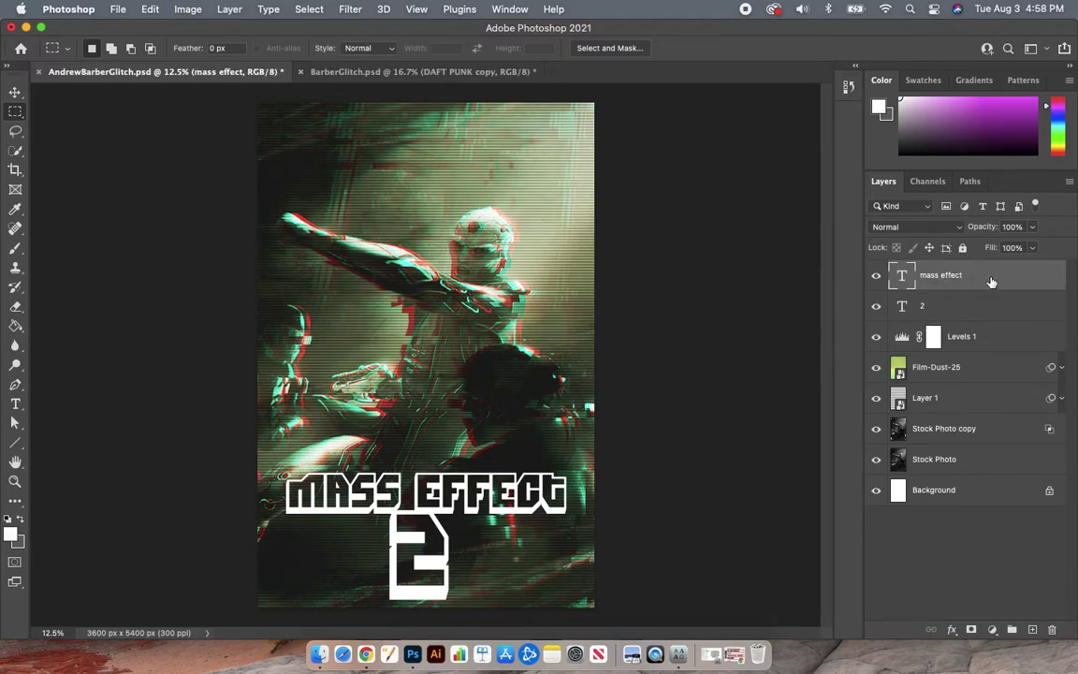
right_click(991, 282)
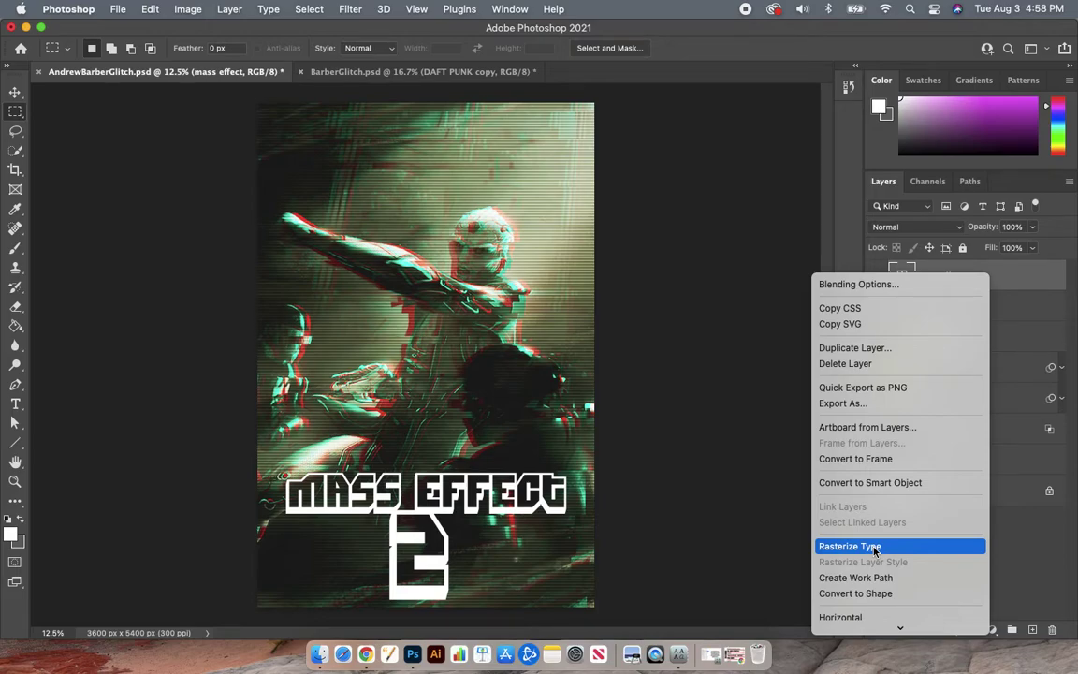
scroll(878, 550, "down", 10)
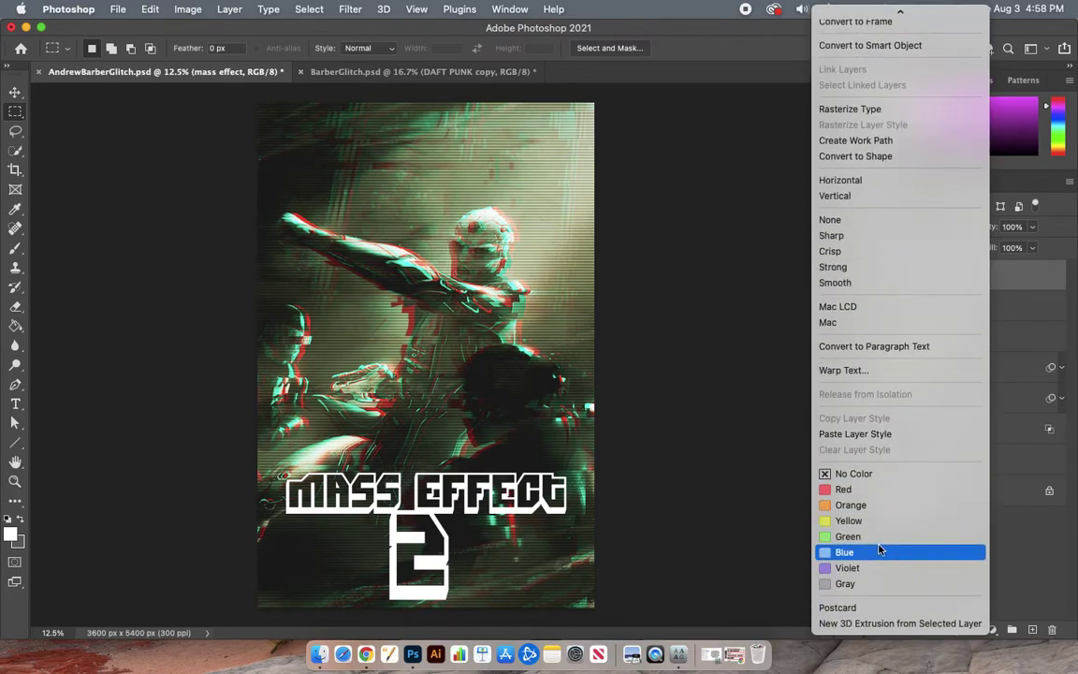
scroll(915, 325, "up", 6)
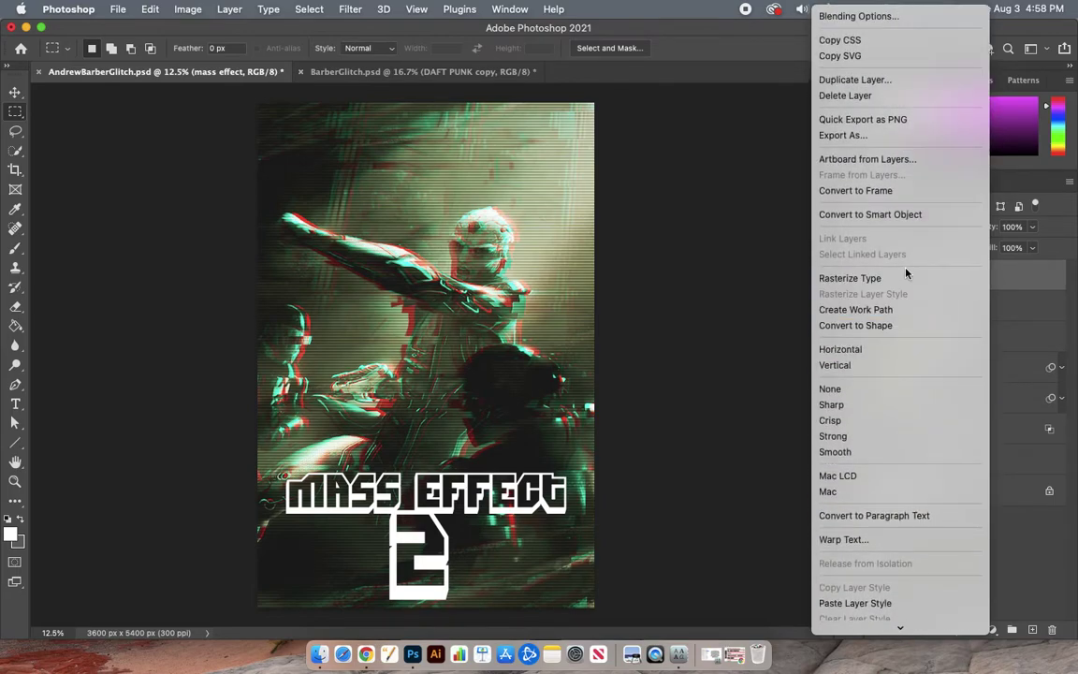
left_click(897, 278)
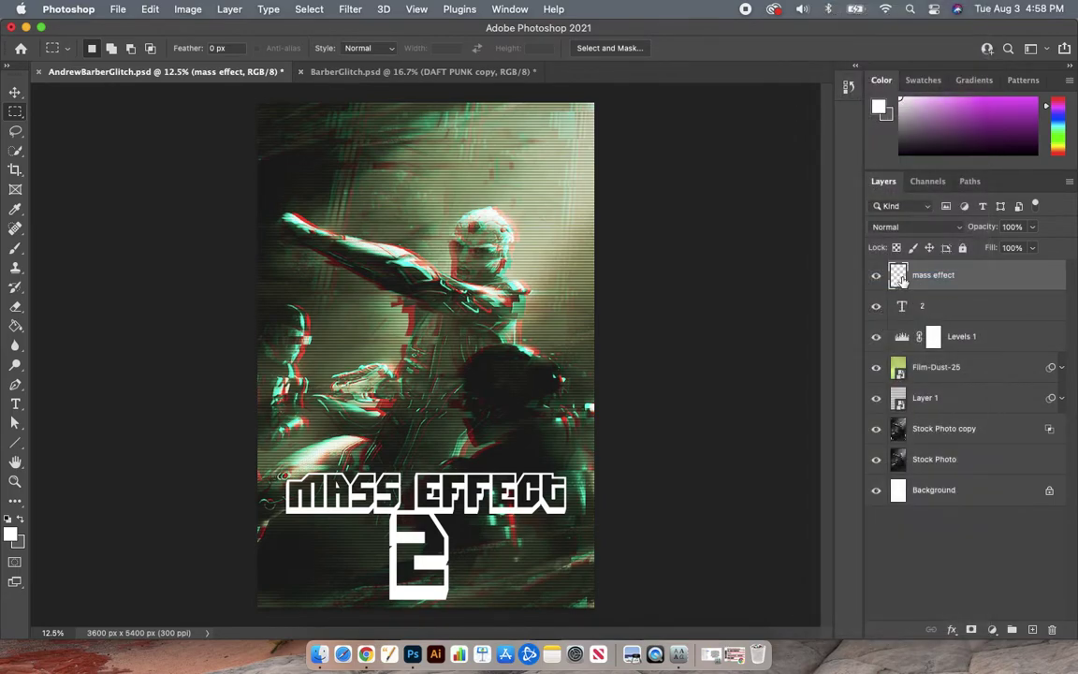
left_click(974, 309)
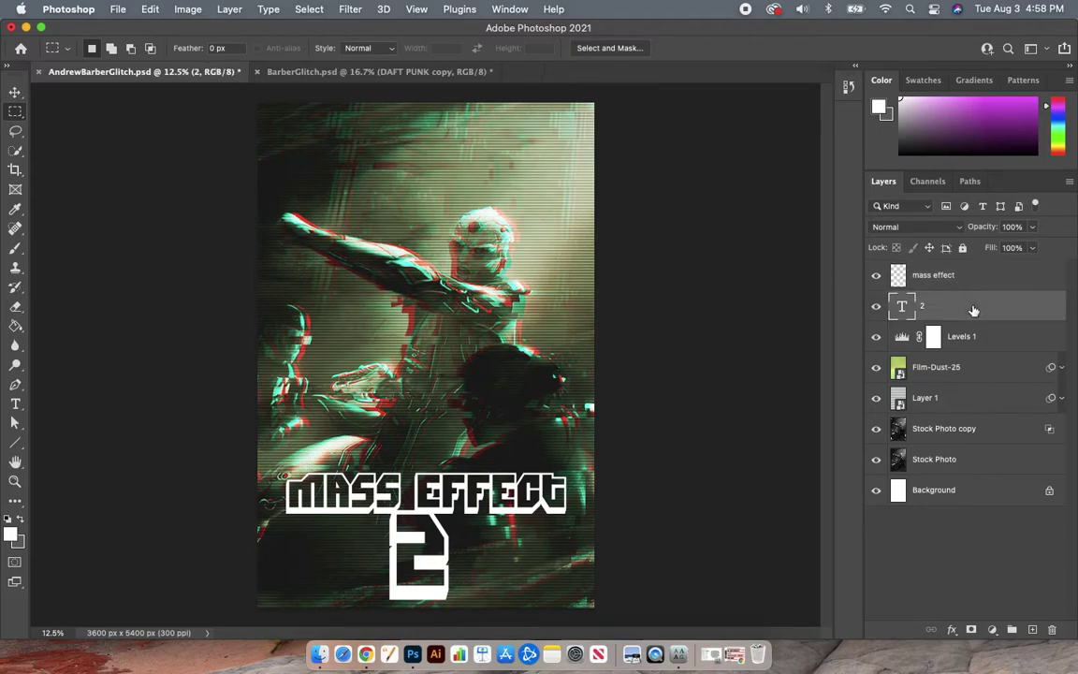
right_click(974, 309)
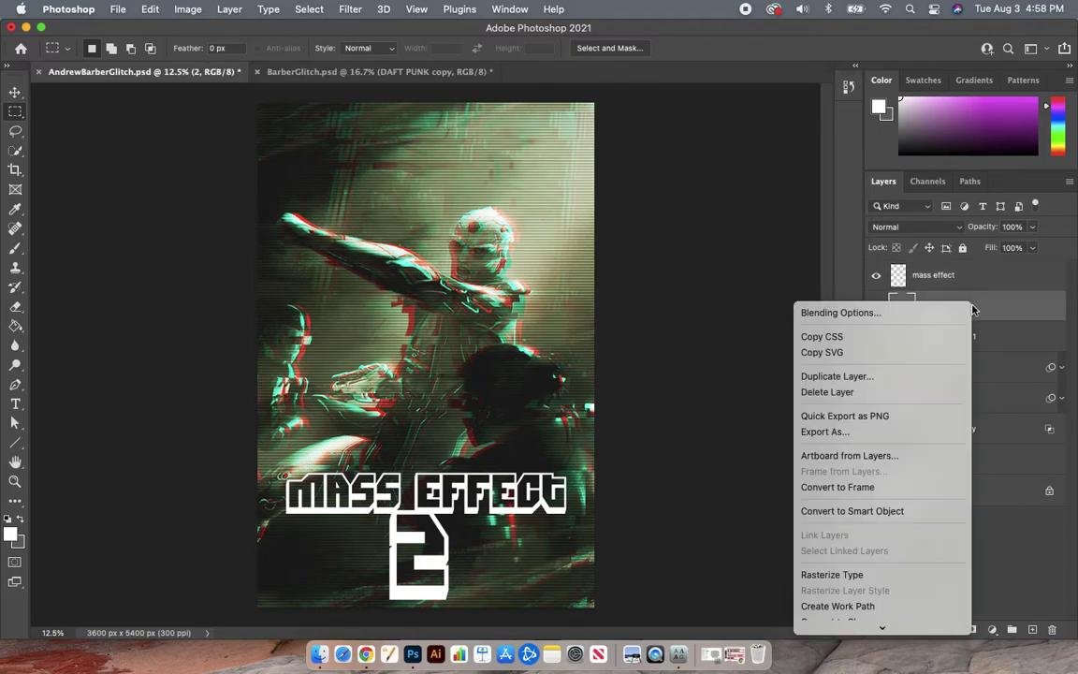
left_click(869, 577)
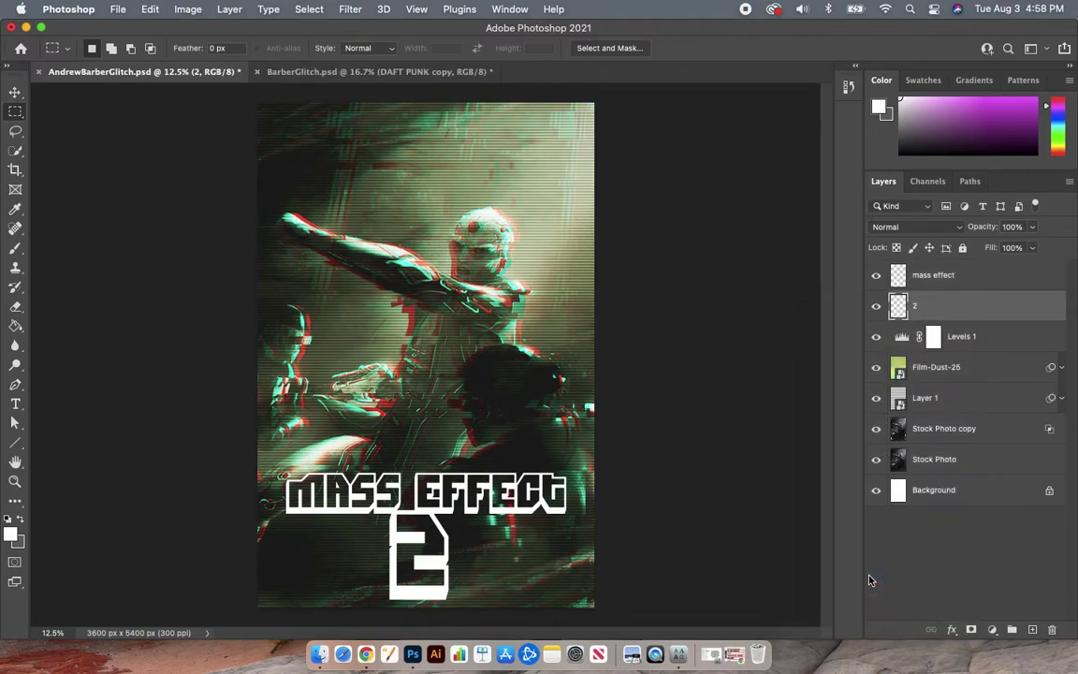
Merge the mass effect and 2 layers into one layer and duplicate the merged layer
left_click(958, 281)
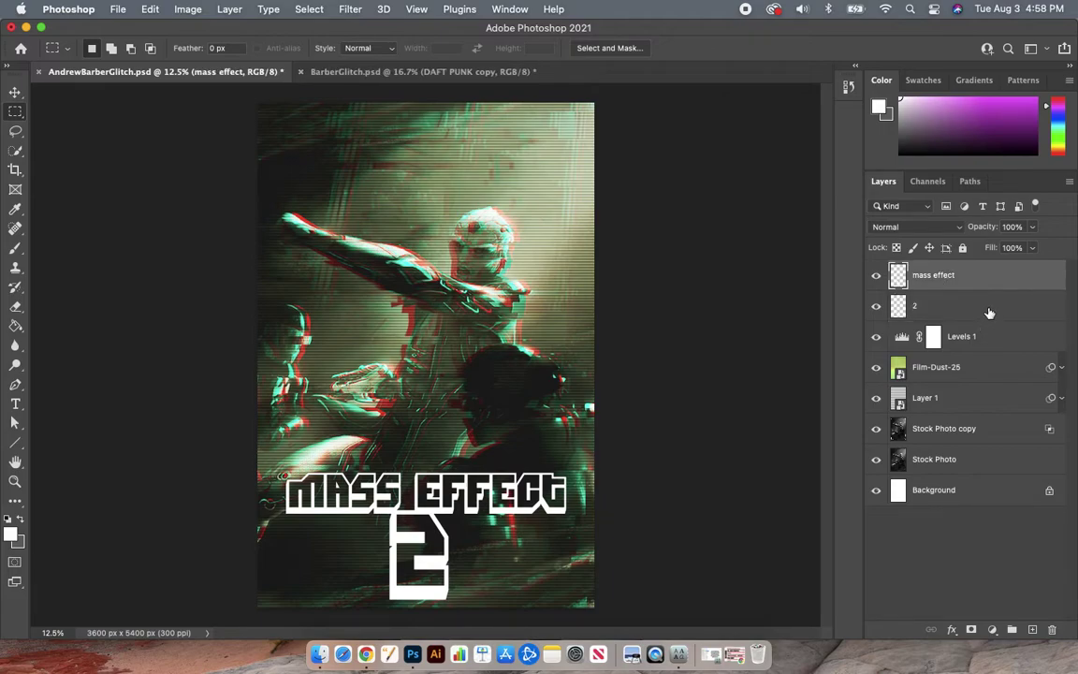
left_click(994, 310, "shift")
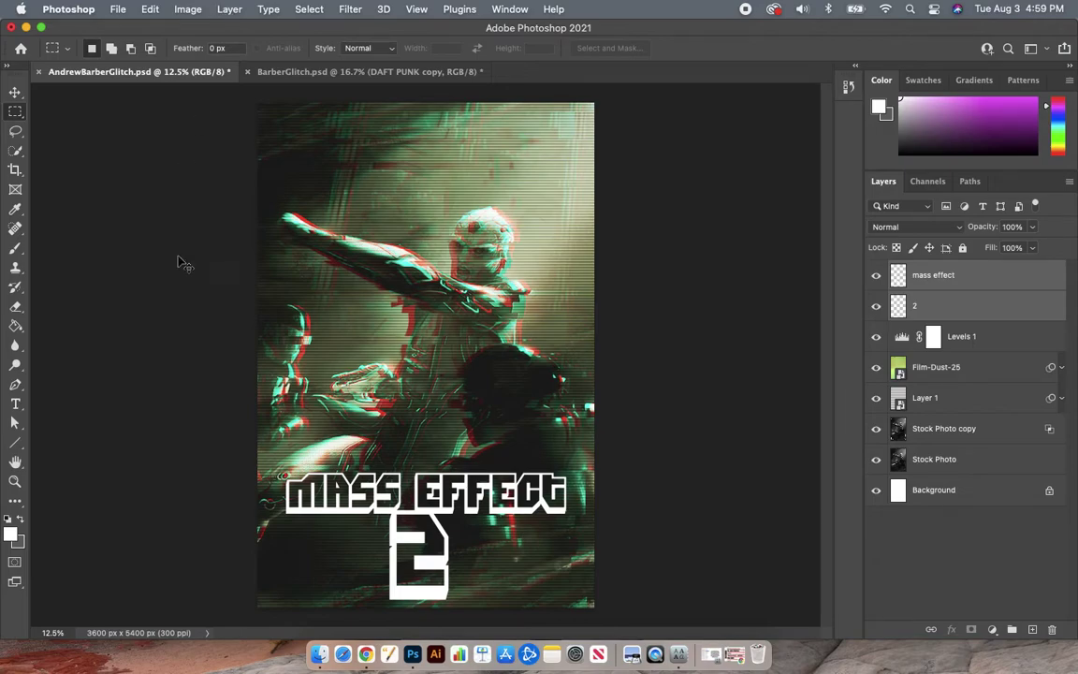
key("super+e")
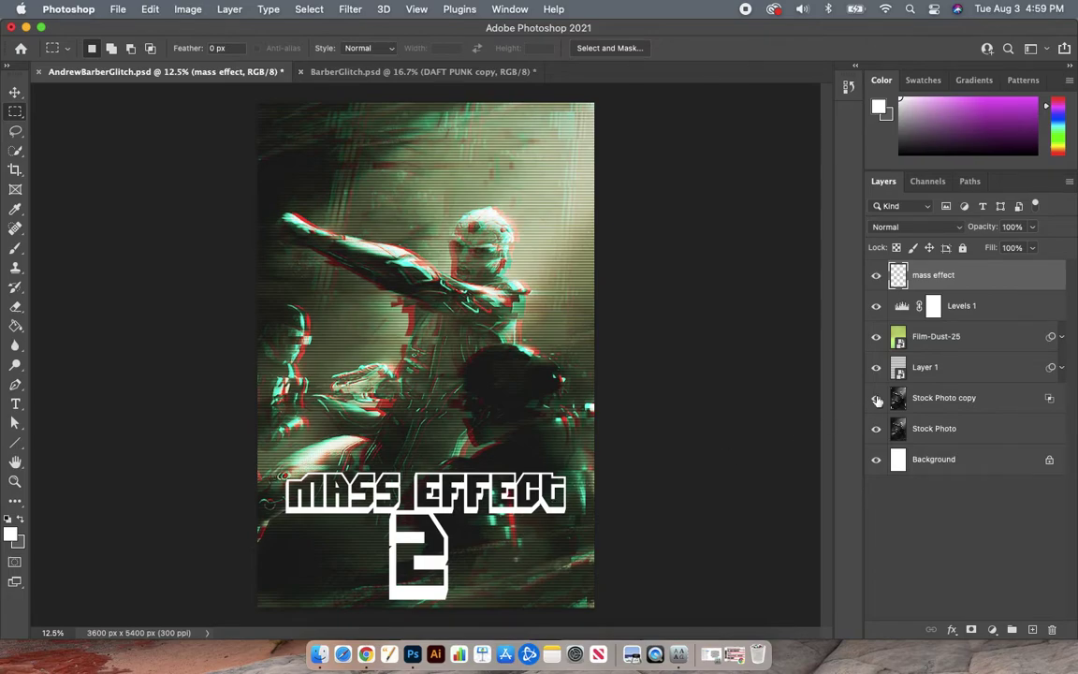
left_click(976, 278)
left_click_drag(976, 278, 1035, 630)
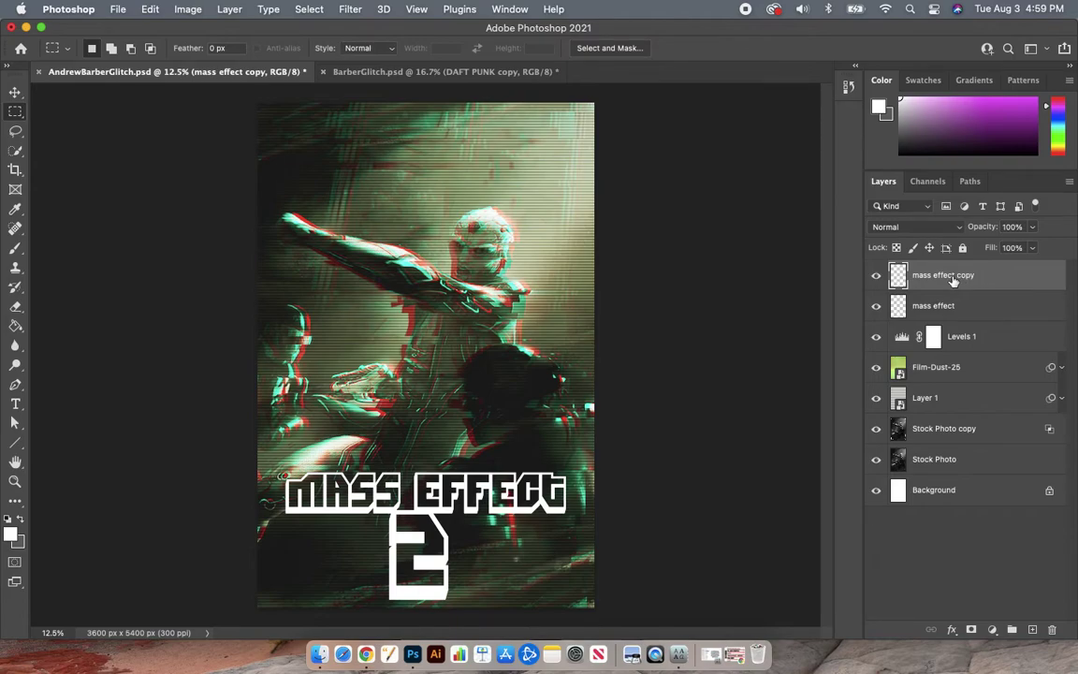
Turn off the red channel in the mass effect copy layer's blending options
double_click(1012, 282)
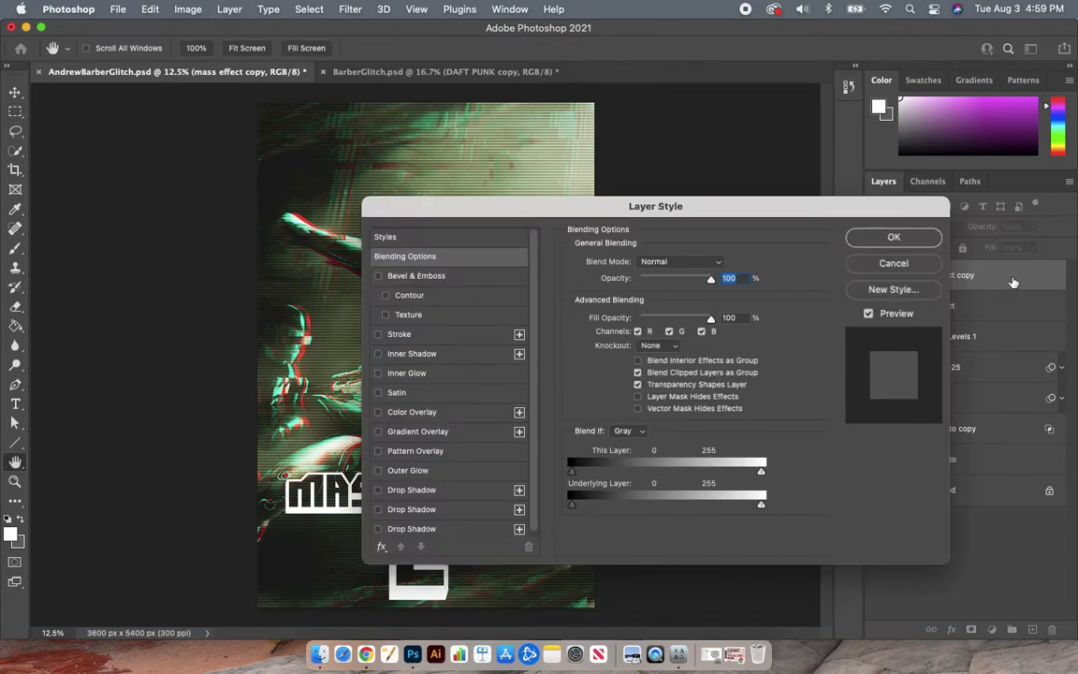
left_click(638, 331)
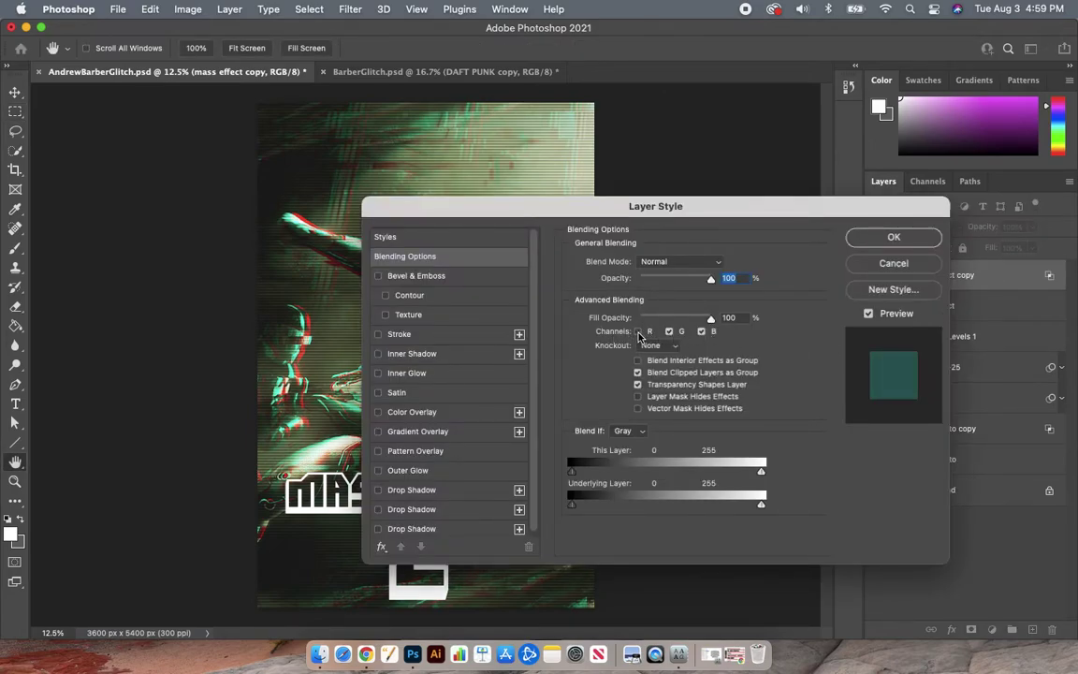
left_click(862, 243)
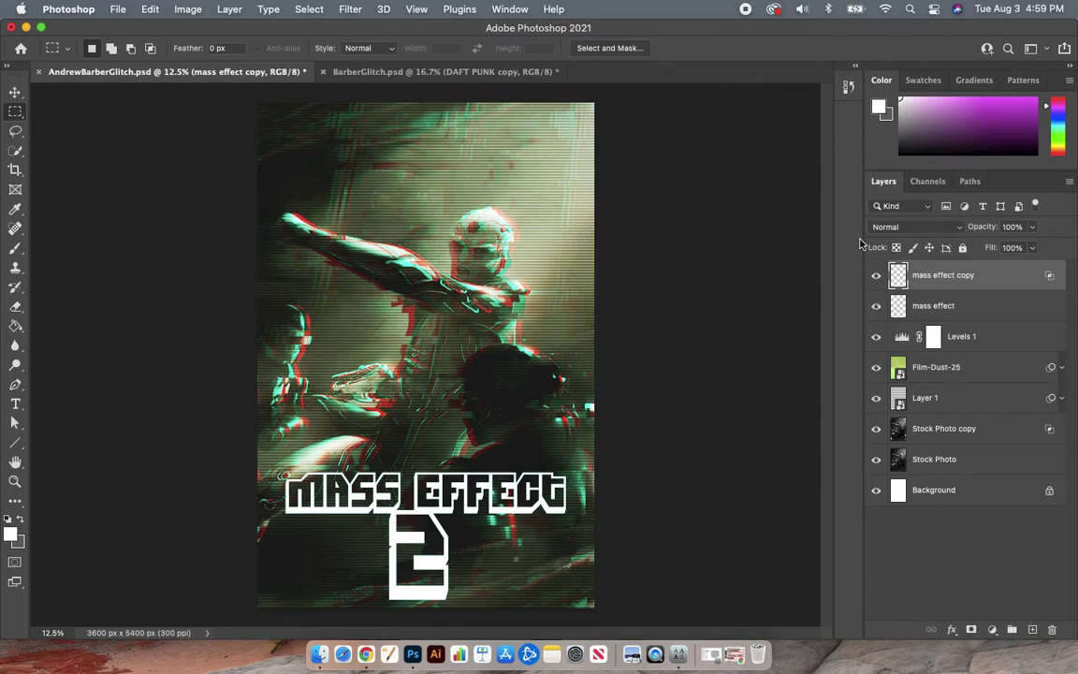
Nudge the mass effect copy layer slightly left to offset it from the original title
left_click(15, 92)
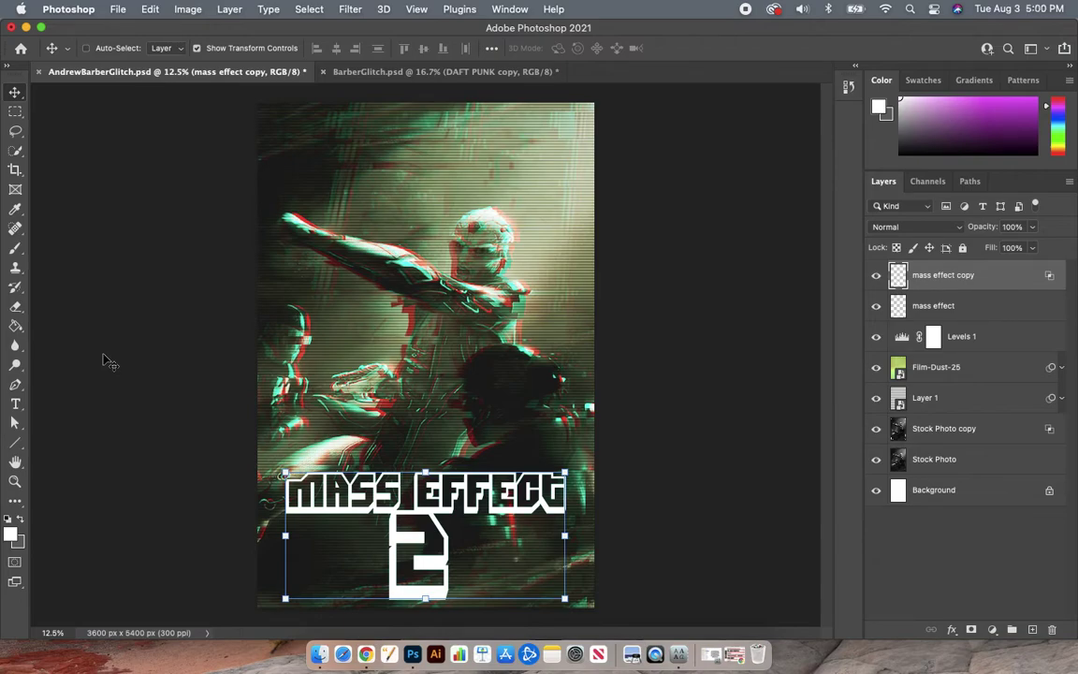
key("shift+Left")
key("shift+Left")
key("shift+Left")
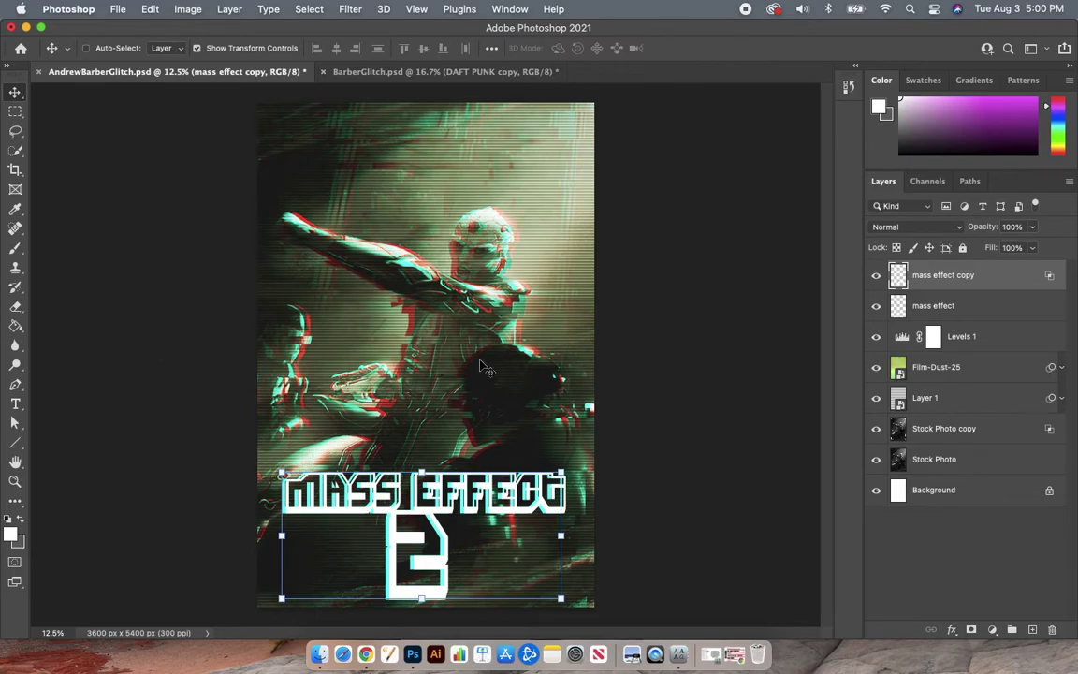
Turn off the green and blue channels in the original mass effect layer's blending options
left_click(1007, 308)
double_click(1013, 309)
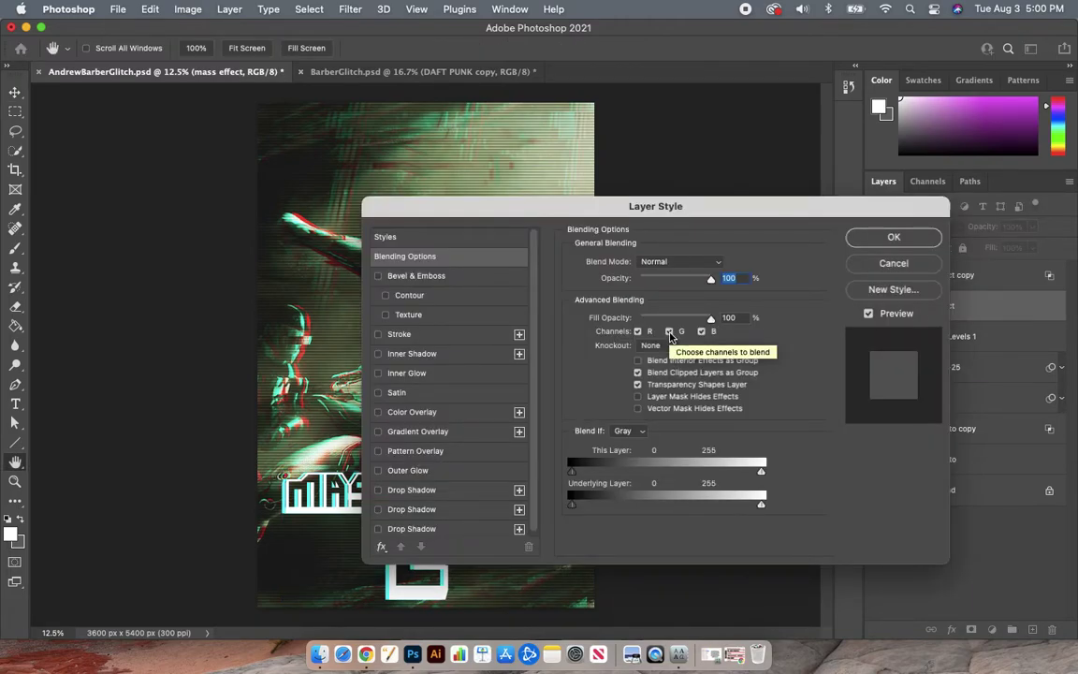
left_click(670, 333)
left_click(702, 332)
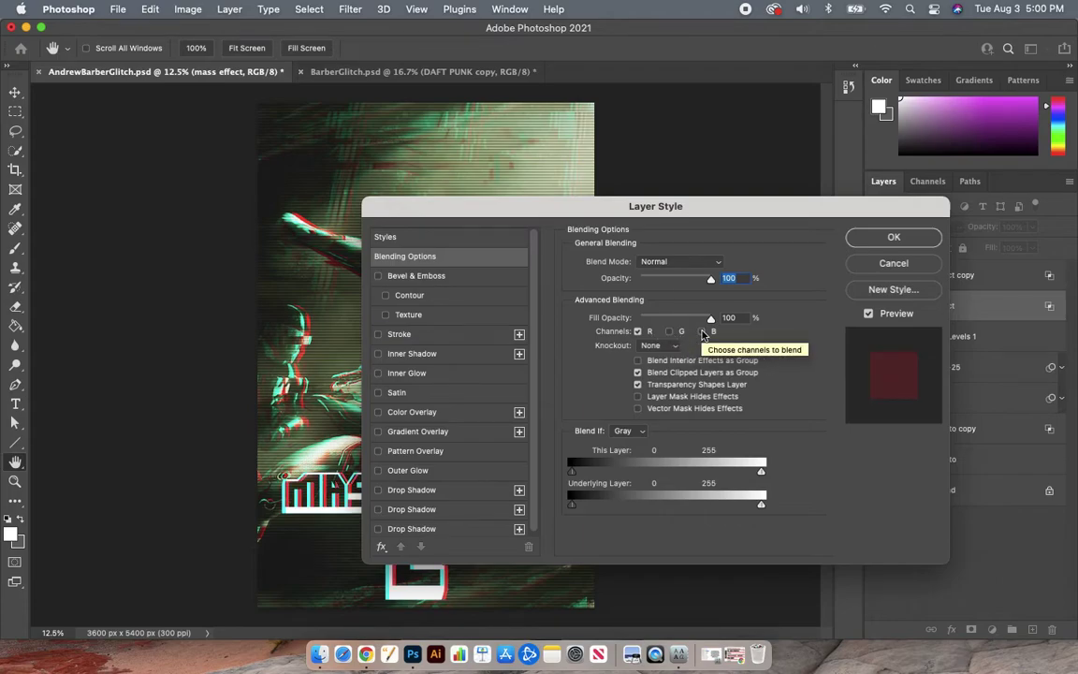
left_click(888, 240)
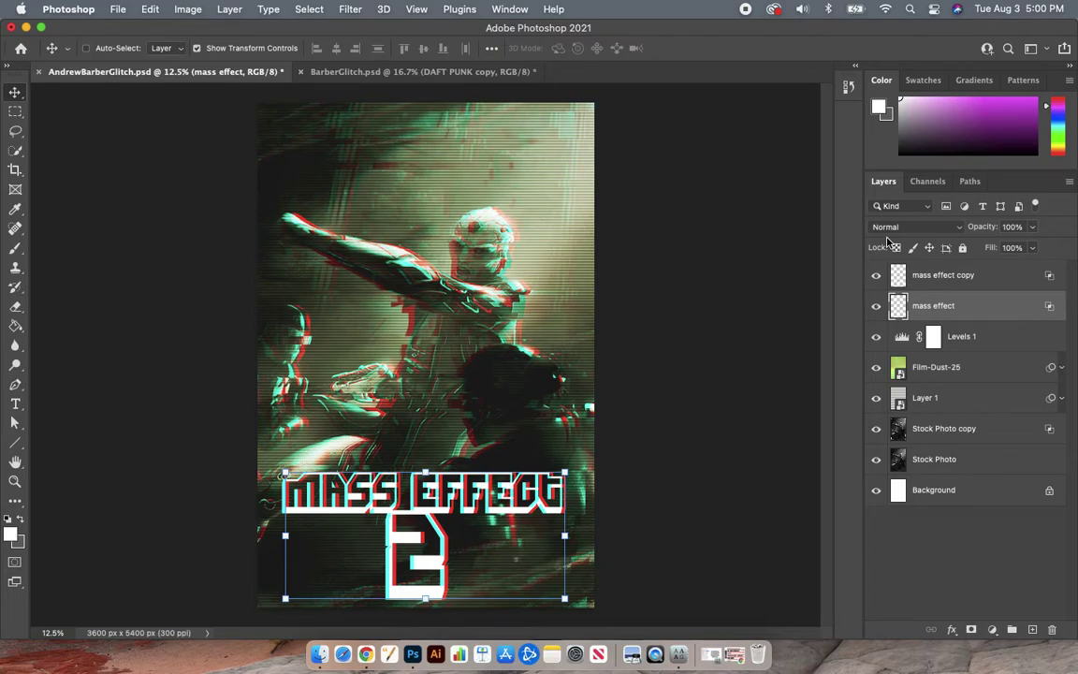
On the mass effect copy layer, select a thin horizontal strip across the upper part of MA in MASS and displace it sideways
left_click(943, 277)
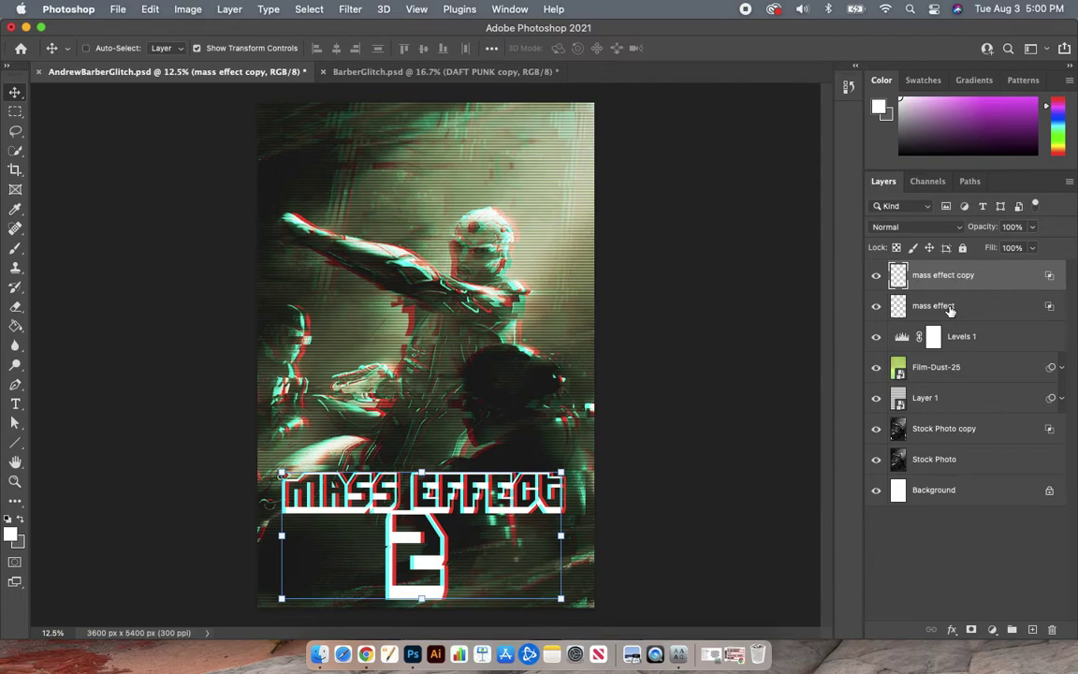
left_click(14, 113)
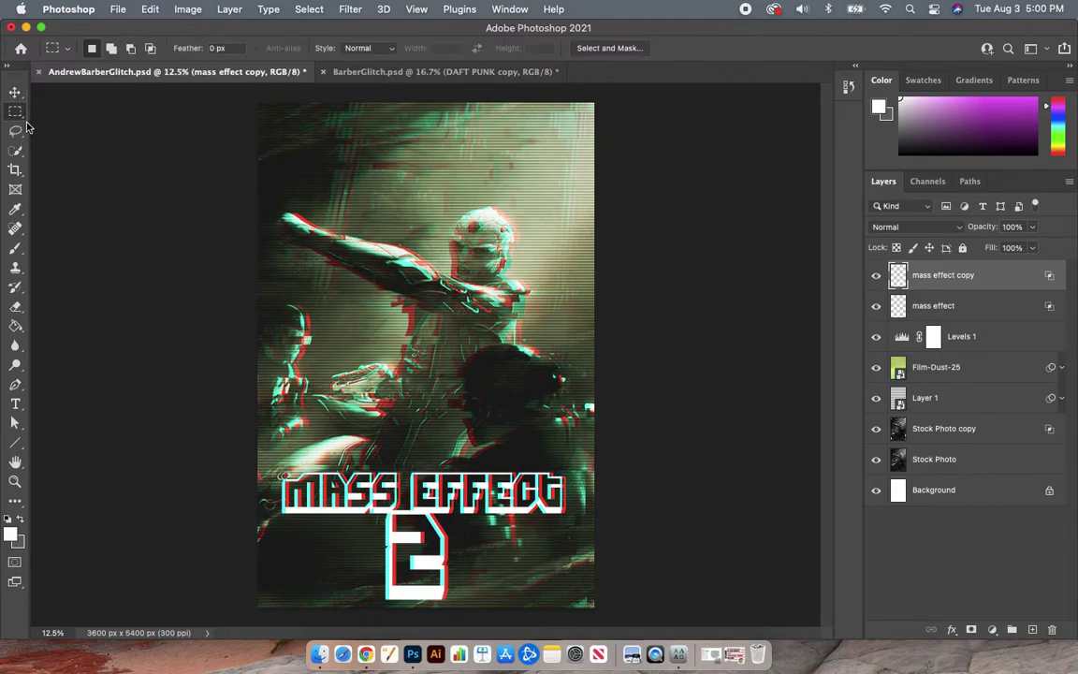
left_click(270, 483)
left_click_drag(269, 483, 337, 489)
key("v")
left_click_drag(329, 484, 340, 484)
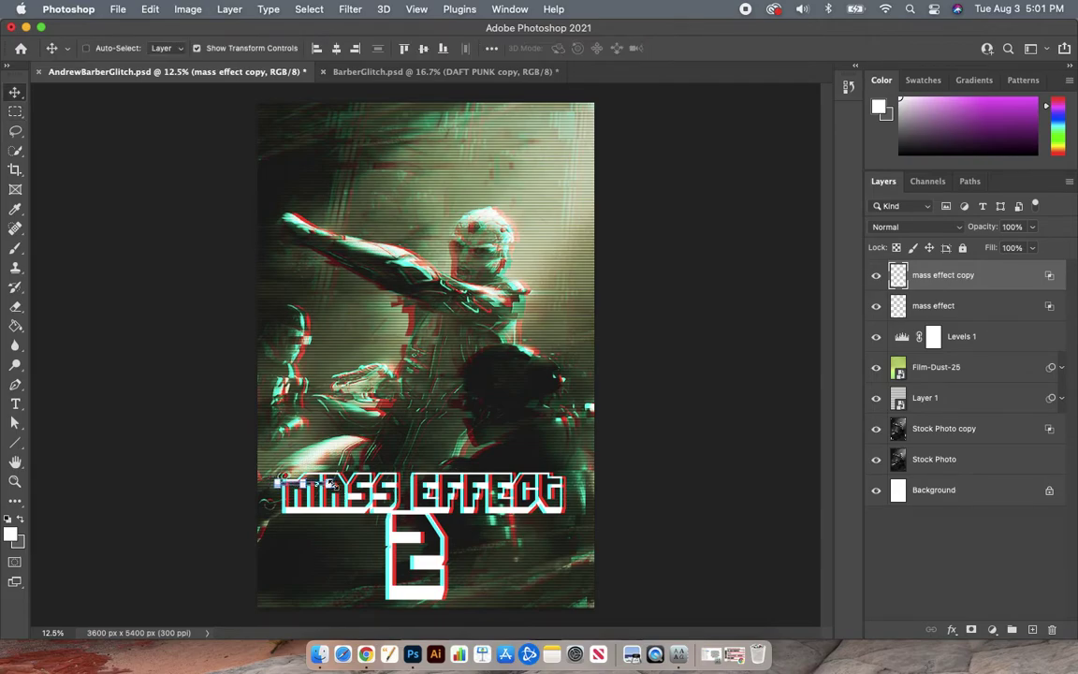
Select a thin strip along the lower part of the last letters of EFFECT and shift it right
key("m")
left_click_drag(574, 506, 461, 495)
key("v")
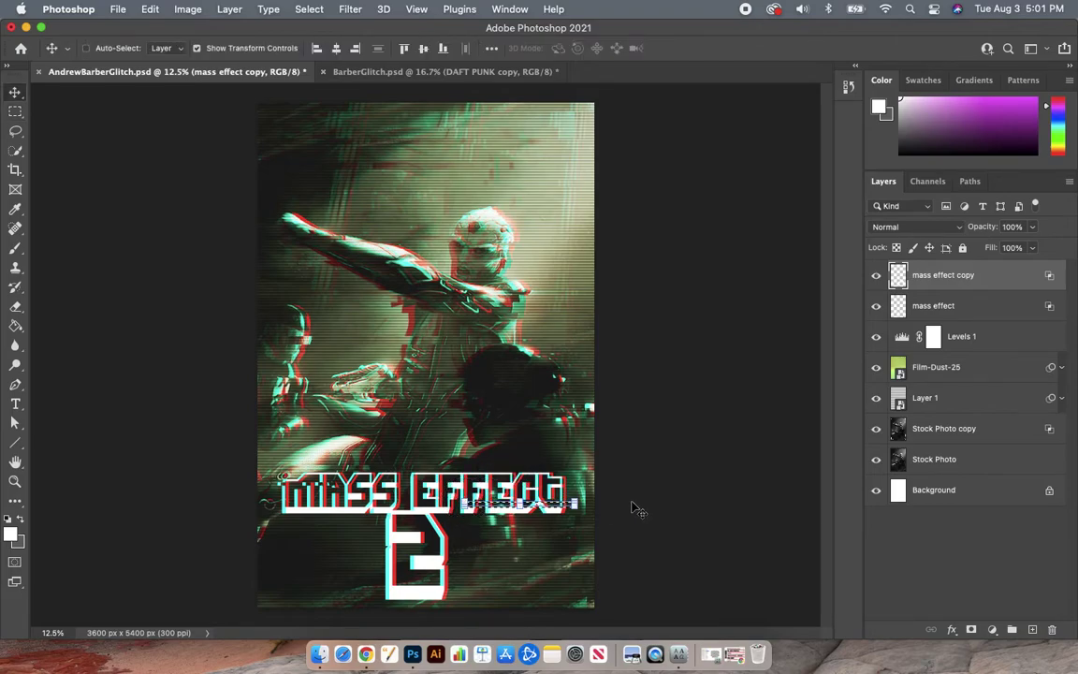
key("shift+Right")
key("shift+Right")
key("shift+Right")
key("shift+Right")
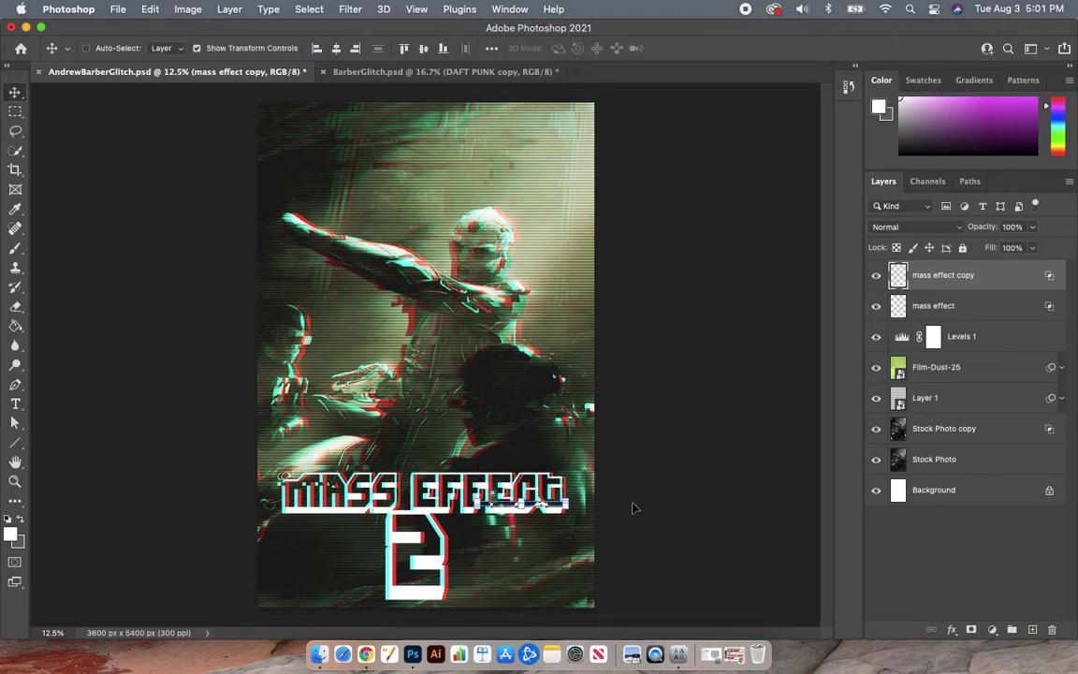
Select a thin strip across the middle of the title, from MASS into EFFECT, and displace it sideways
key("m")
left_click(451, 505)
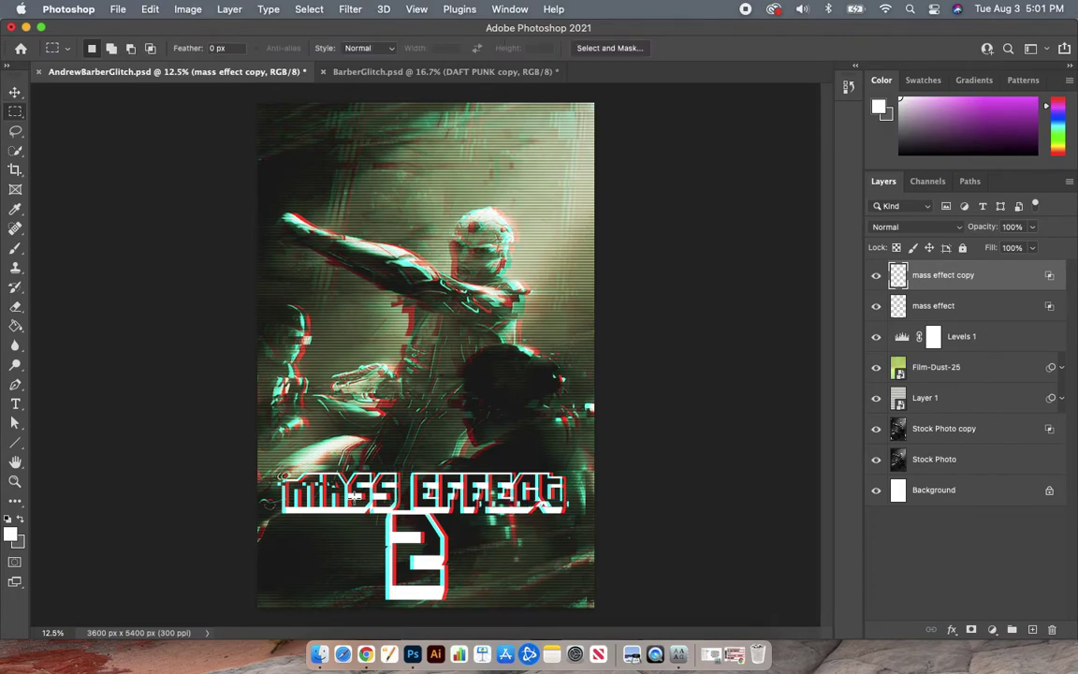
left_click_drag(309, 491, 471, 497)
key("v")
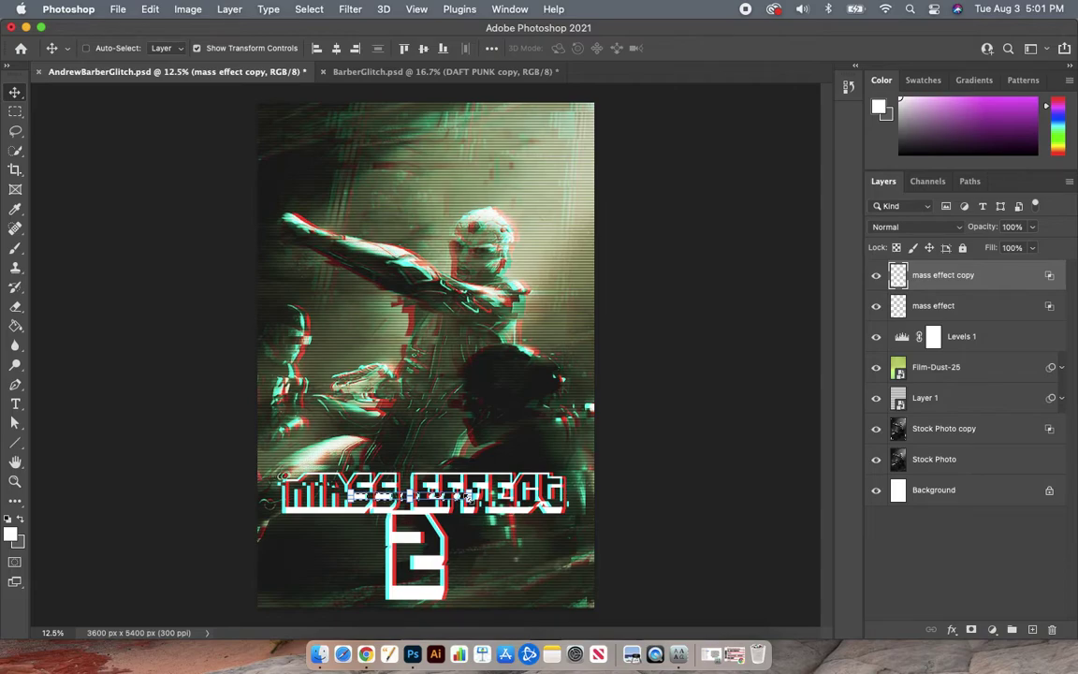
Select a thin strip along the upper edge of EFFECT and nudge it slightly right
key("m")
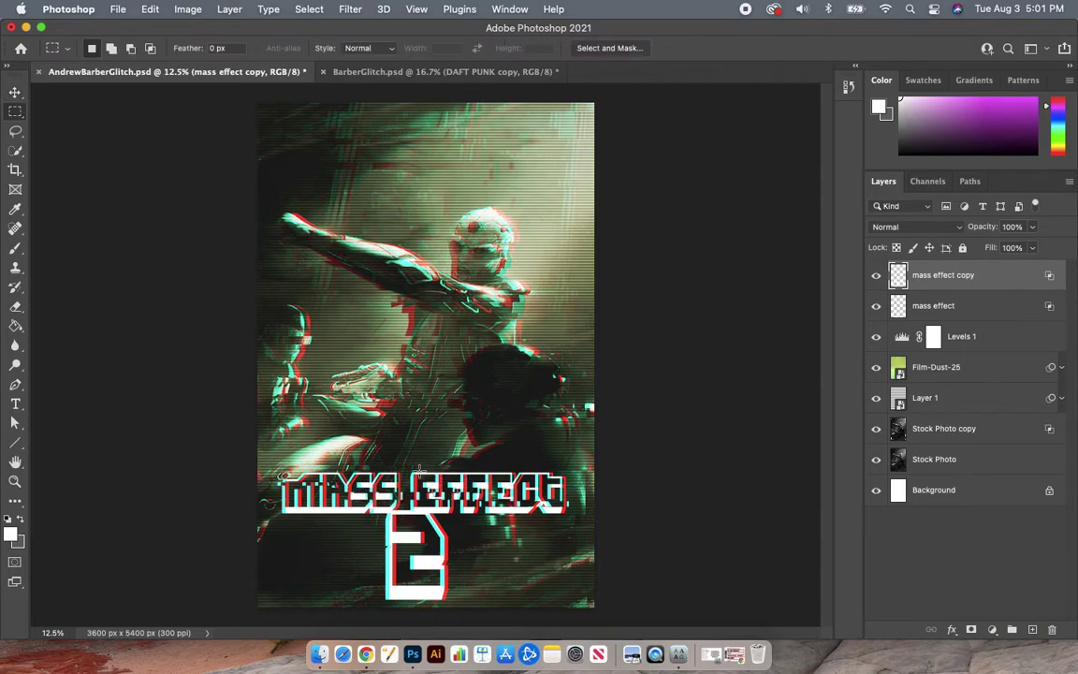
left_click_drag(422, 467, 535, 474)
key("v")
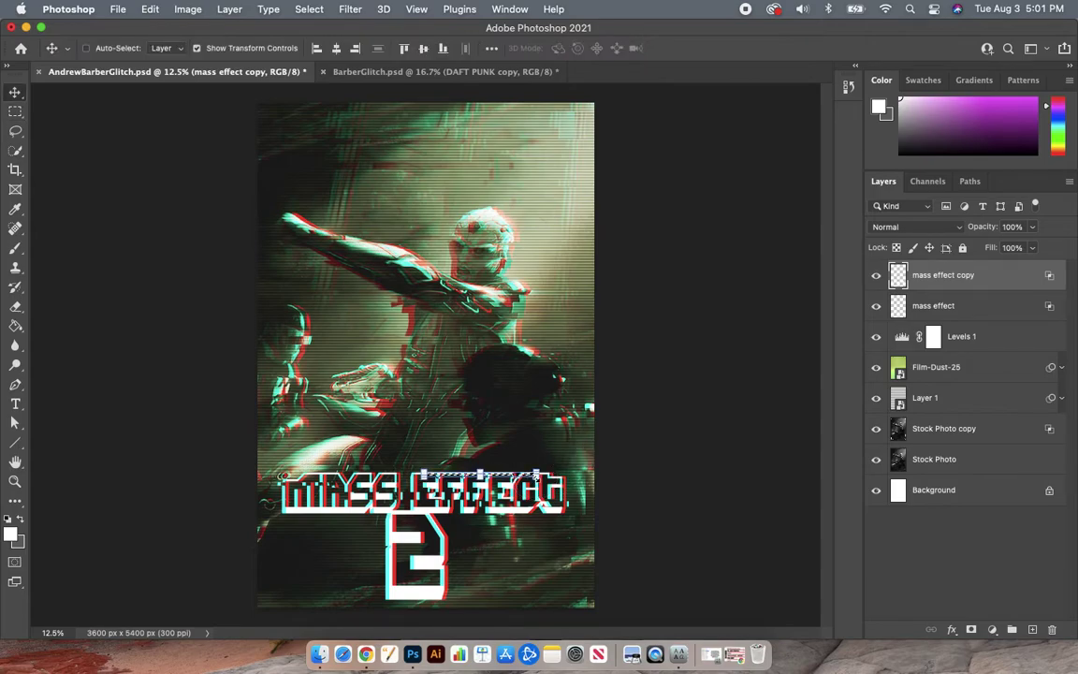
key("Right")
key("Right")
key("Right")
Shift a horizontal strip in the upper part of the 2 left and displace another strip through its middle
key("m")
left_click(475, 546)
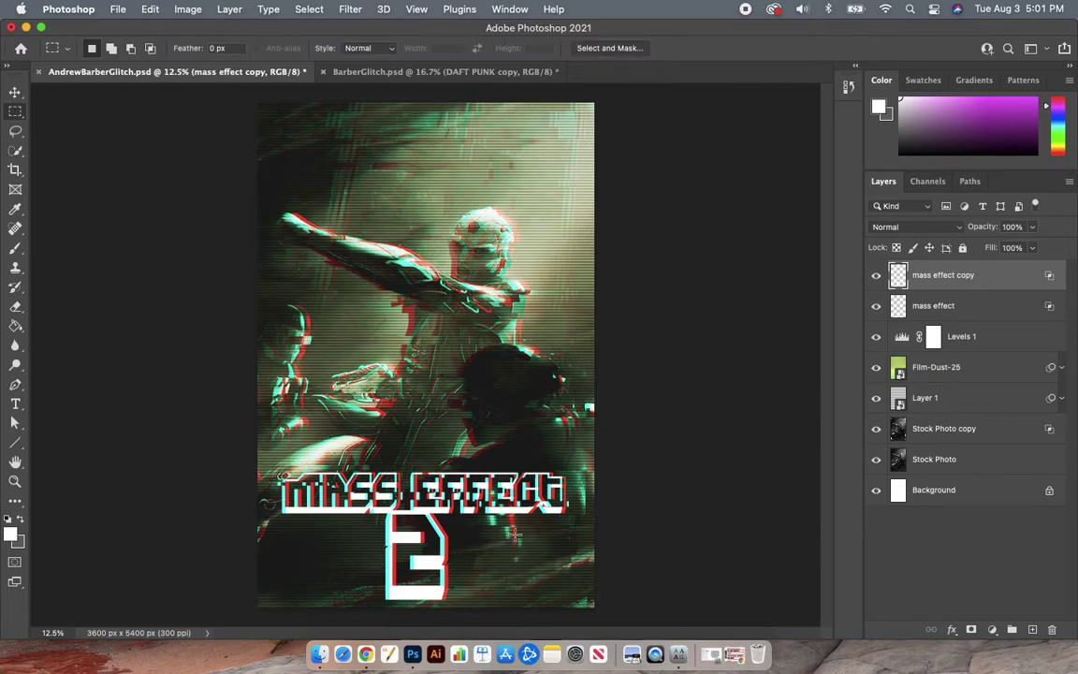
left_click_drag(469, 524, 335, 540)
key("v")
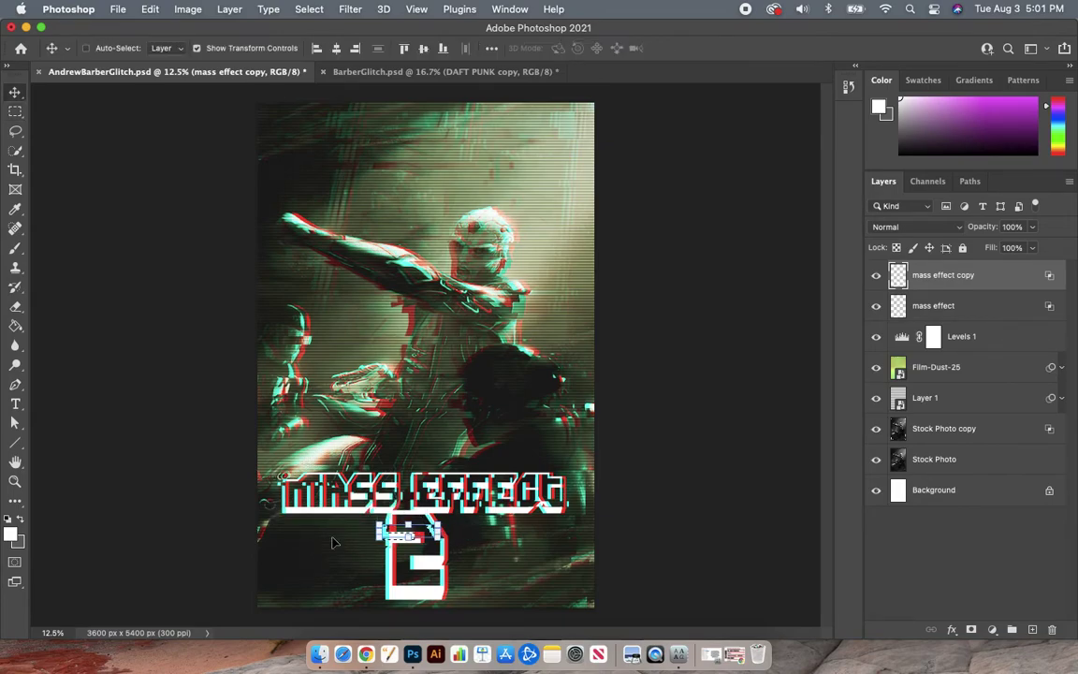
key("m")
left_click(332, 538)
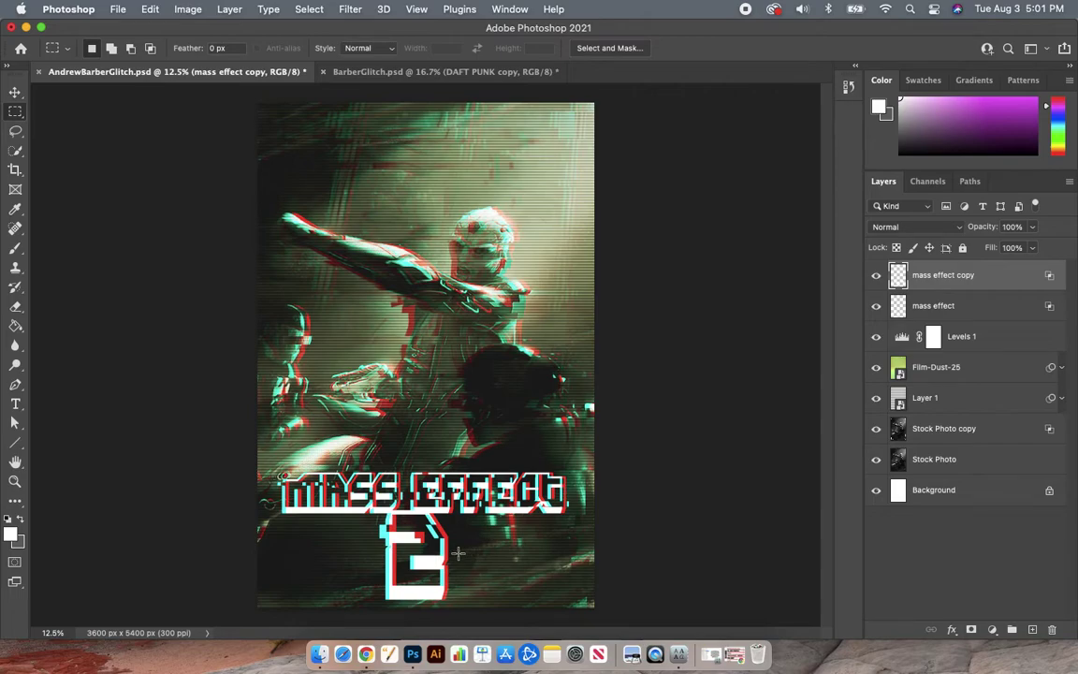
left_click_drag(393, 553, 447, 570)
left_click(477, 598)
Select a strip near the base of the 2, shift it right and clear the selection
left_click_drag(364, 576, 461, 587)
key("v")
key("shift+Right")
key("shift+Right")
key("shift+Right")
key("shift+Right")
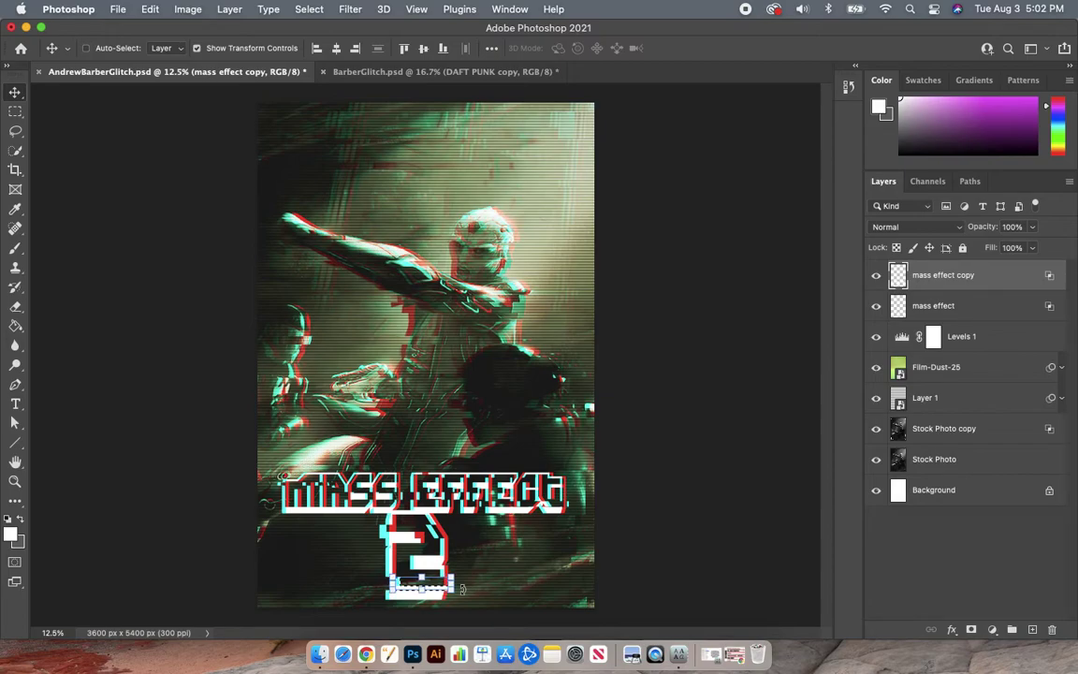
key("m")
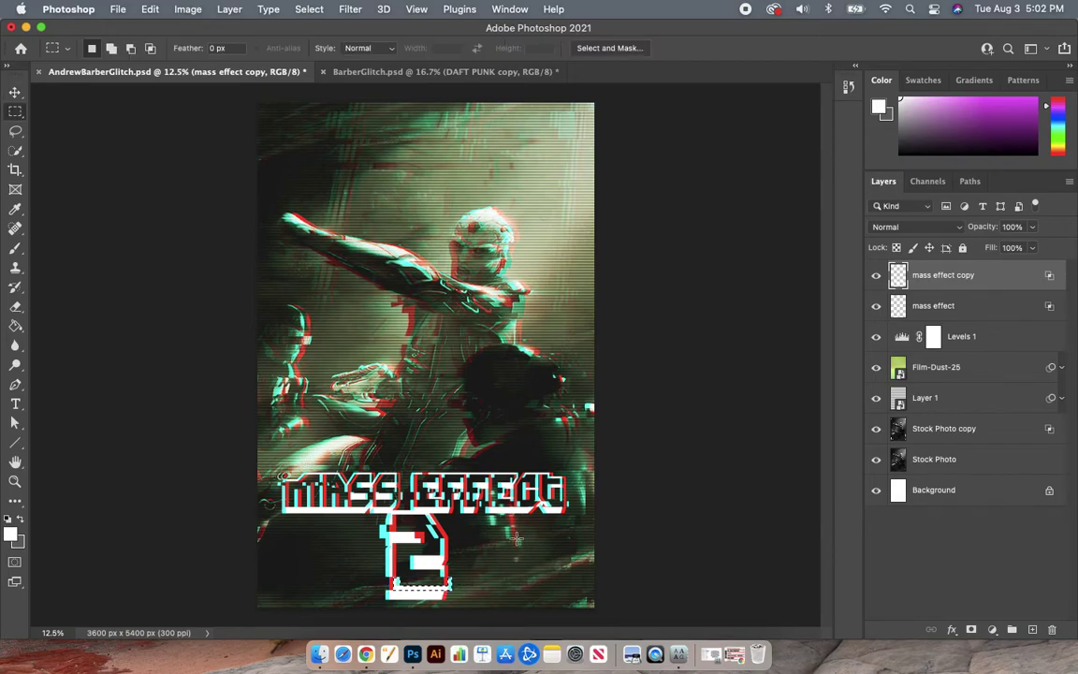
key("super+d")
Select a thin strip along the lower edge of MA in MASS, nudge it left and clear the selection
left_click(271, 510)
left_click_drag(272, 510, 339, 508)
key("v")
key("Left")
key("Left")
key("Left")
key("Left")
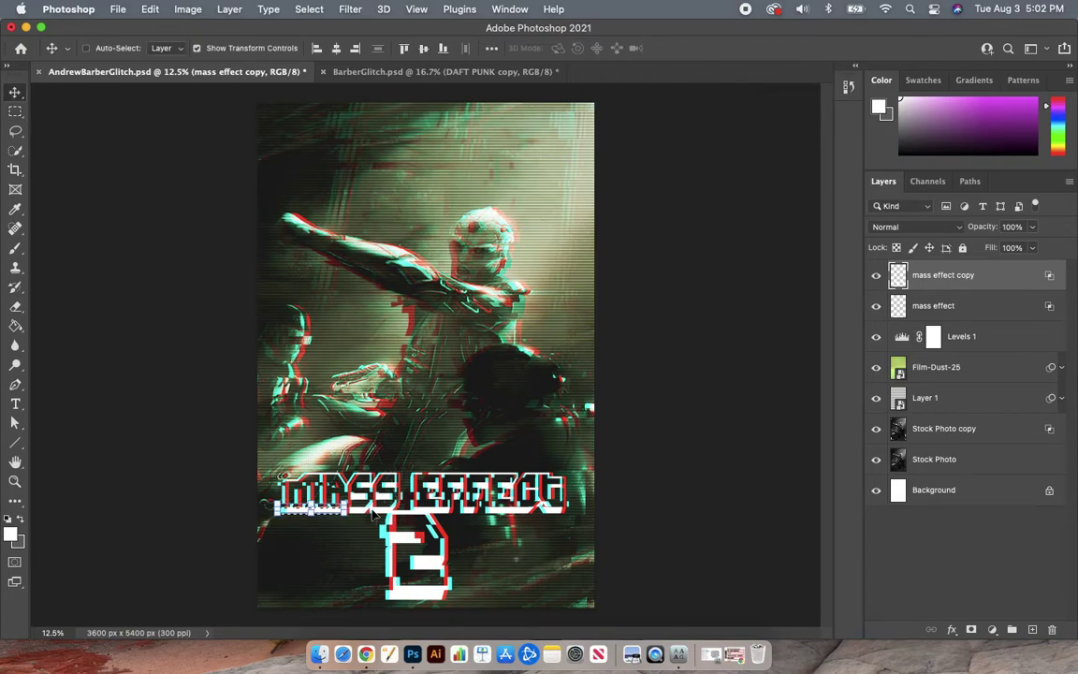
key("m")
left_click(373, 510)
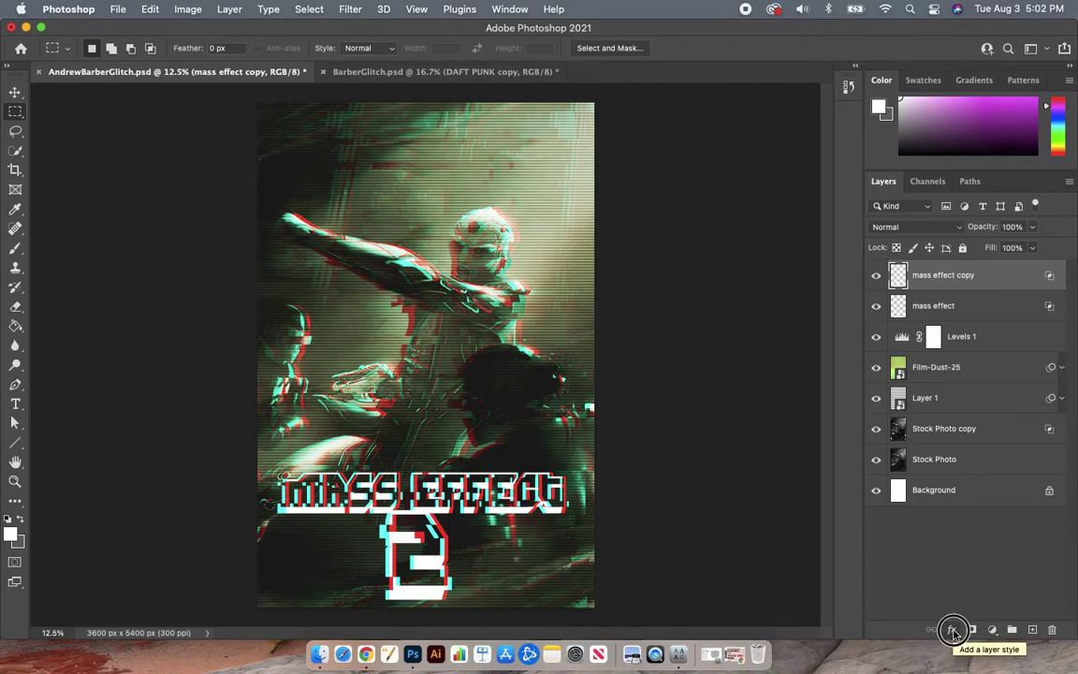
Add an Outer Glow to the mass effect copy layer with its blend mode set to Normal
left_click(952, 633)
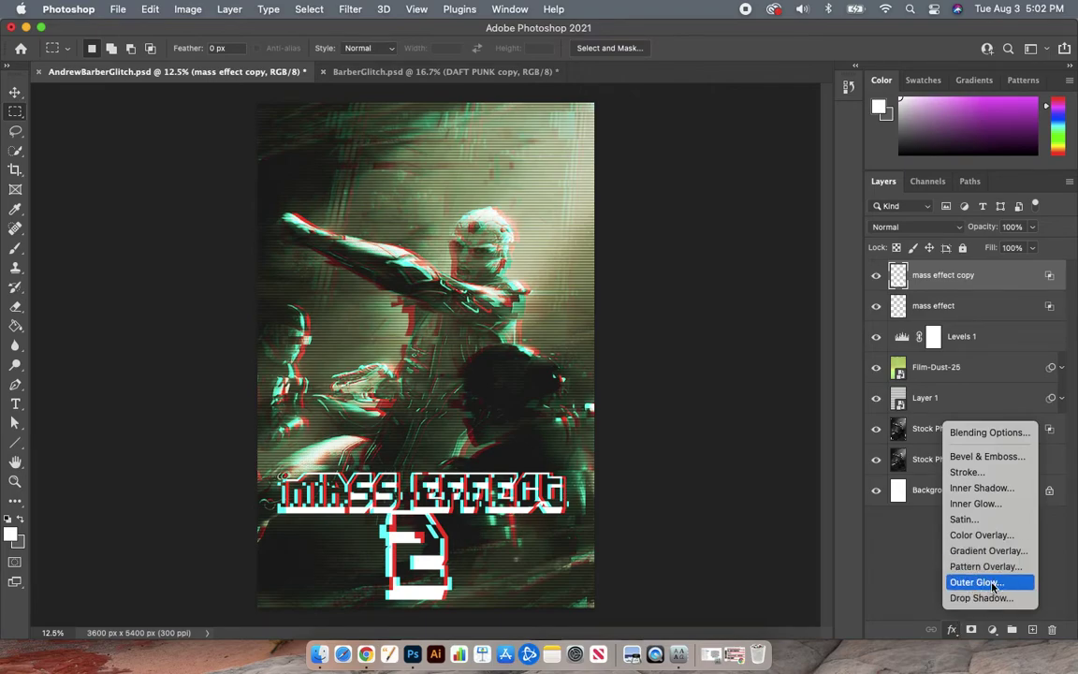
left_click(994, 585)
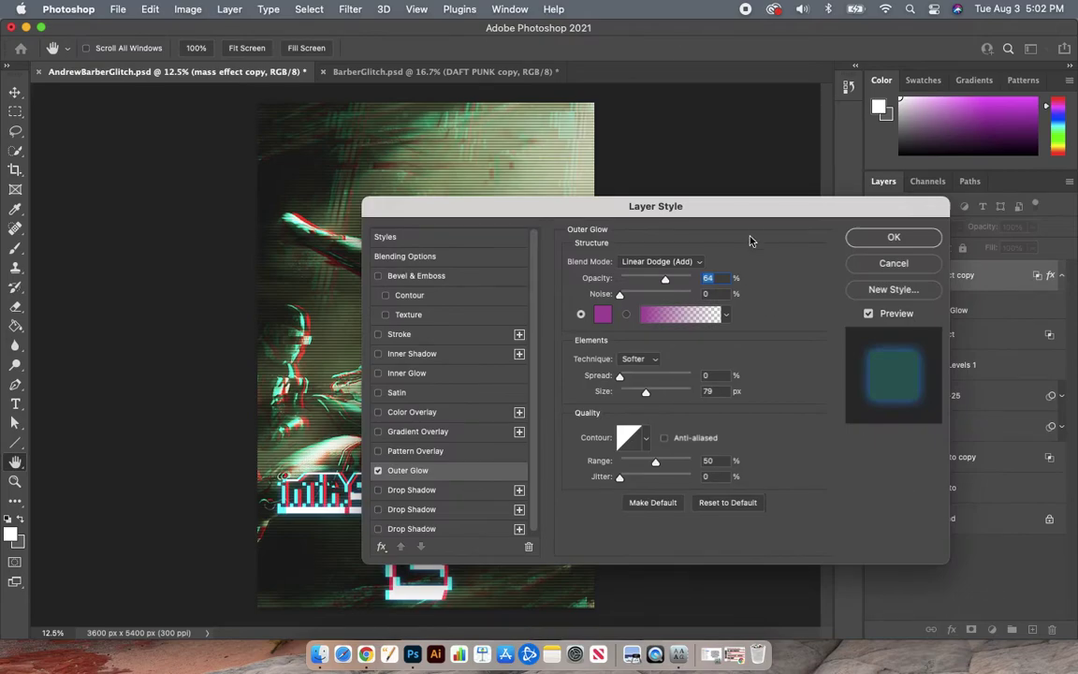
left_click_drag(761, 211, 855, 104)
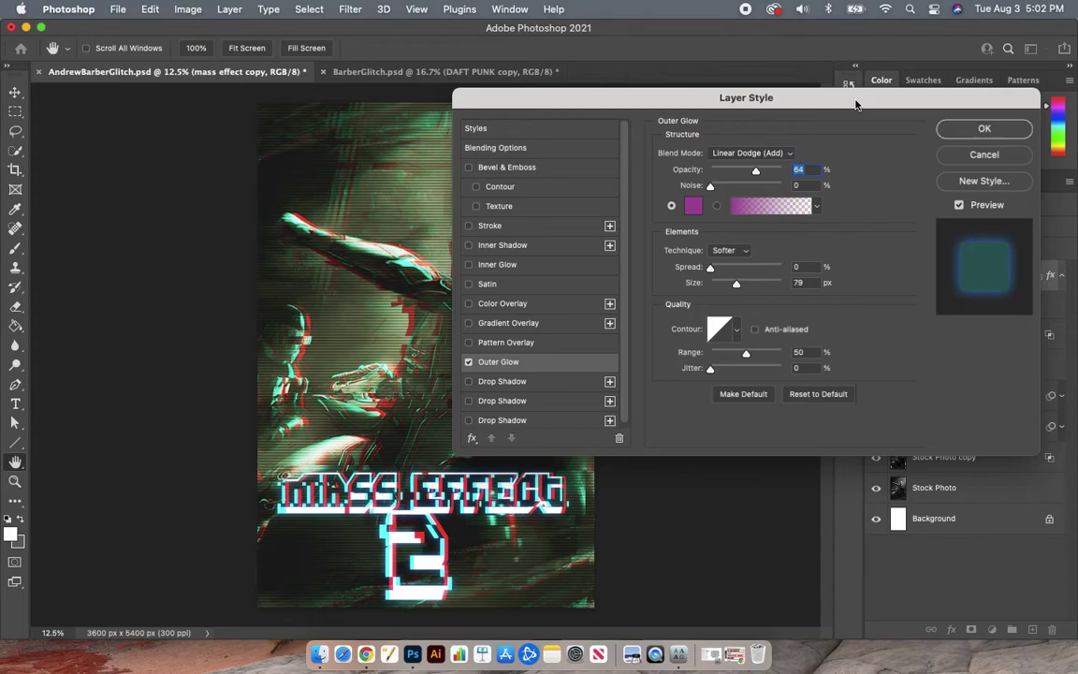
left_click(775, 154)
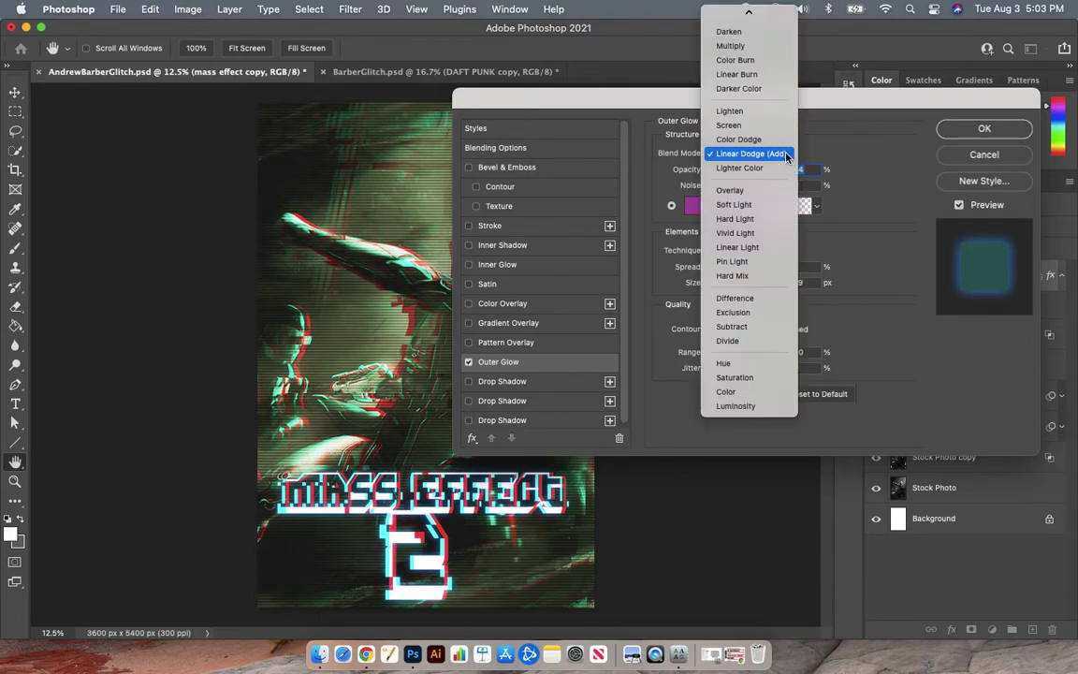
scroll(777, 113, "up", 2)
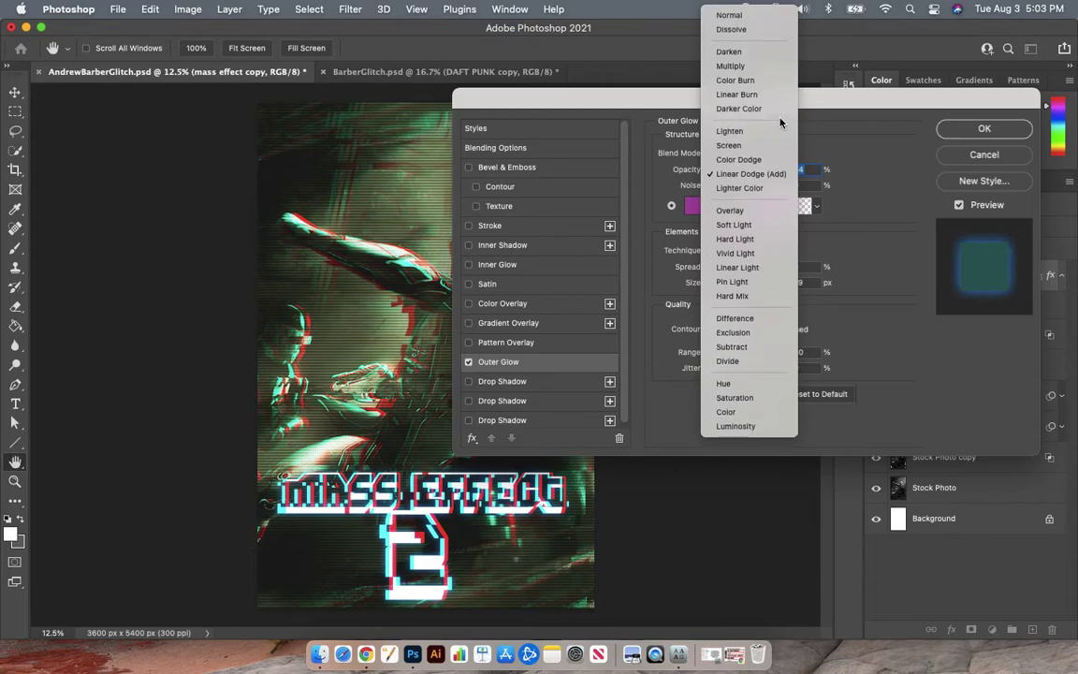
left_click(753, 15)
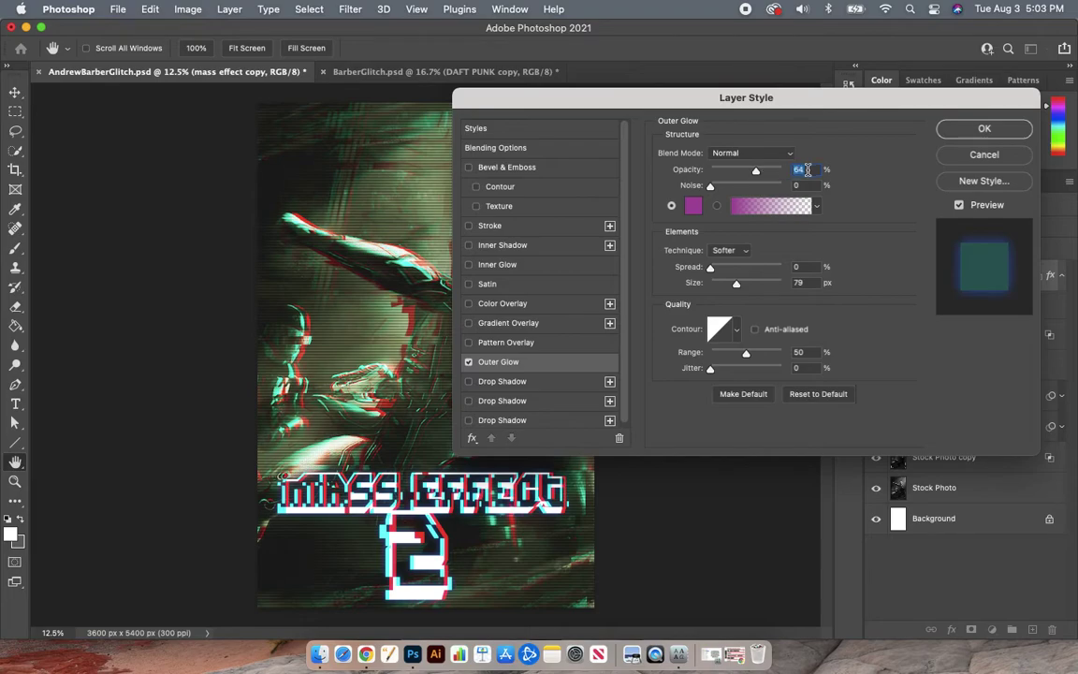
key("Return")
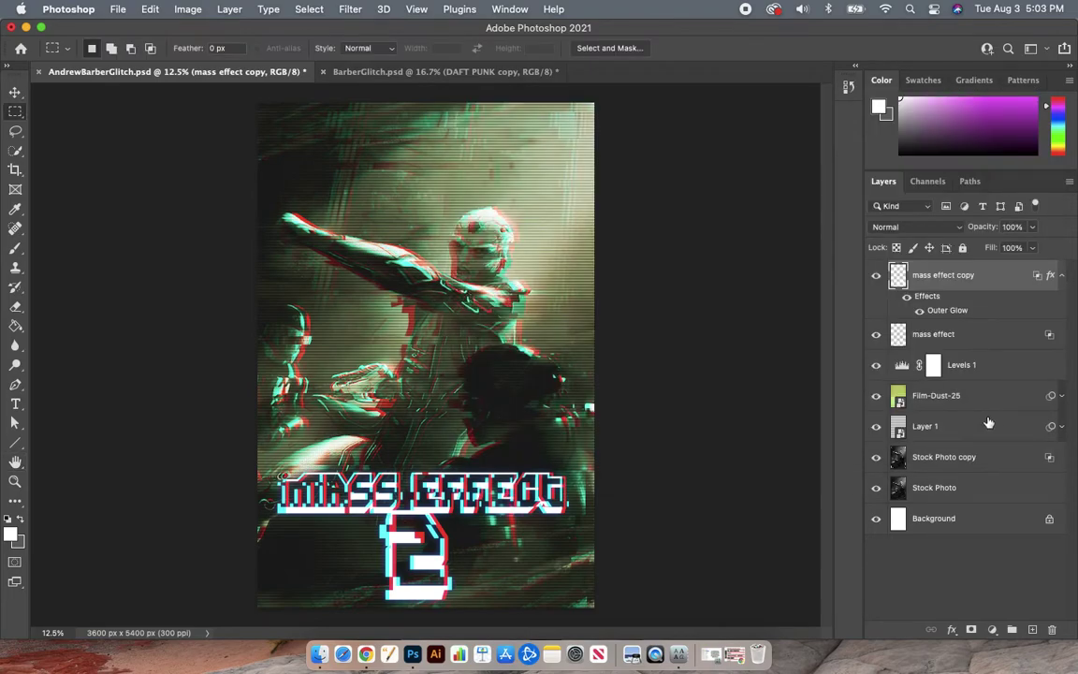
Set the mass effect copy layer's Outer Glow to white (ffffff) with a size of 25 px
double_click(977, 313)
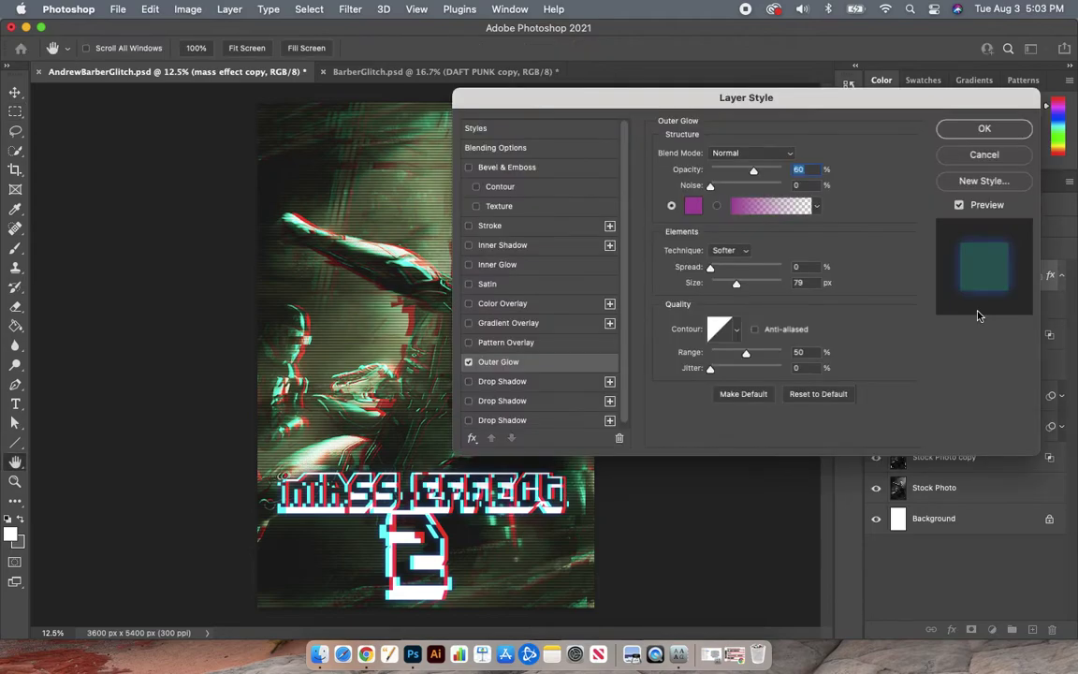
left_click(694, 206)
left_click_drag(684, 271, 620, 238)
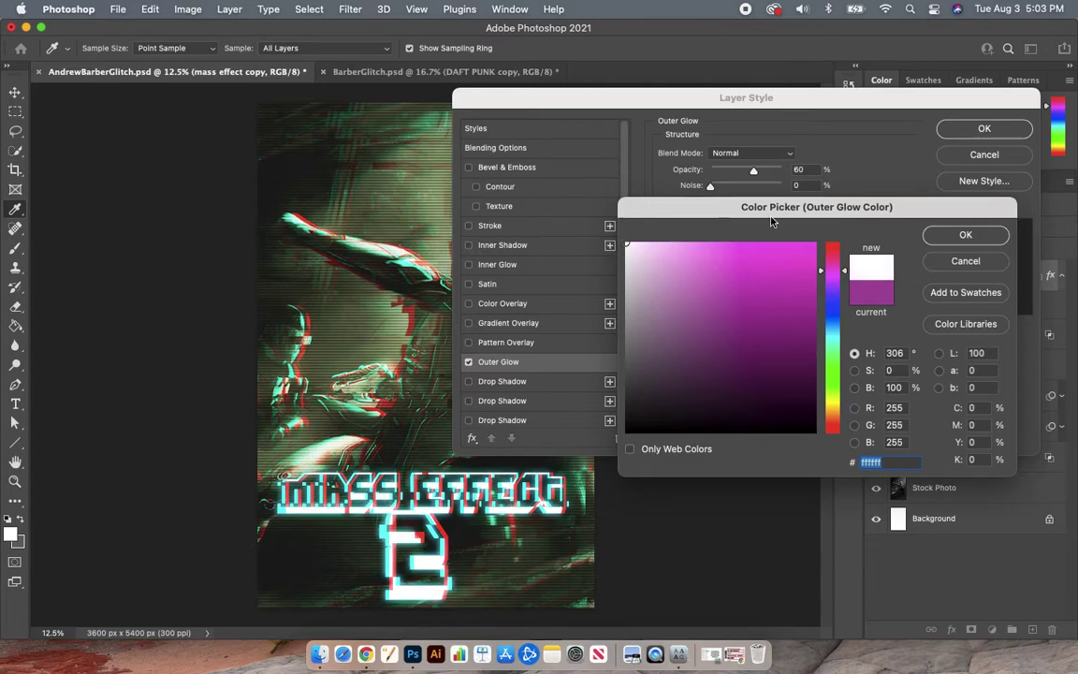
left_click(944, 235)
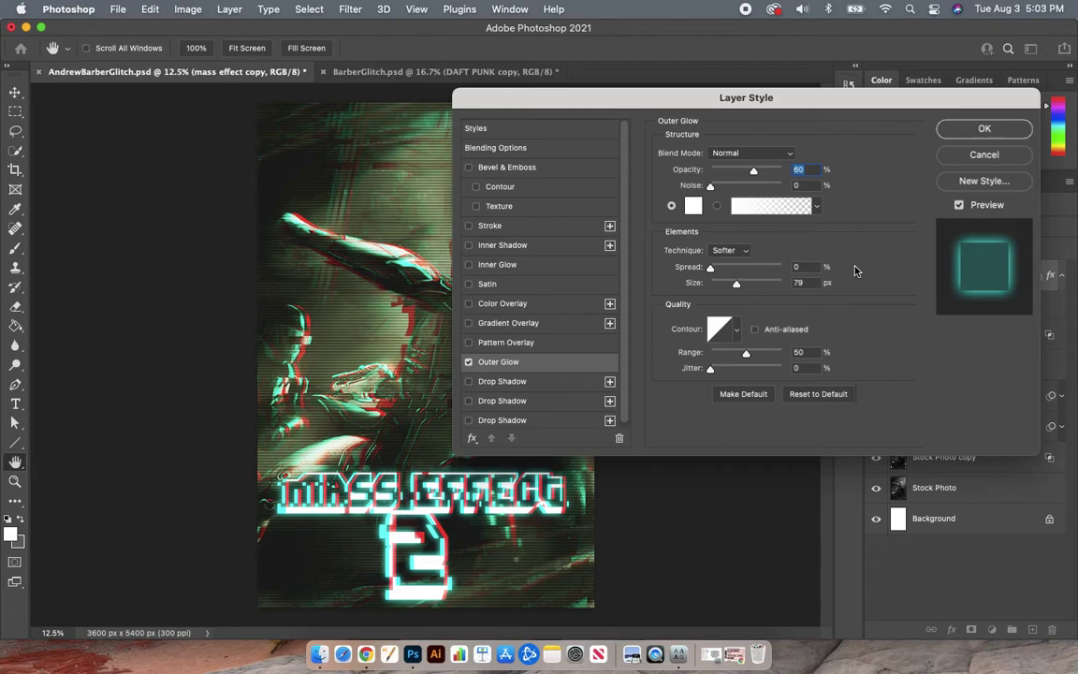
double_click(799, 283)
type("25")
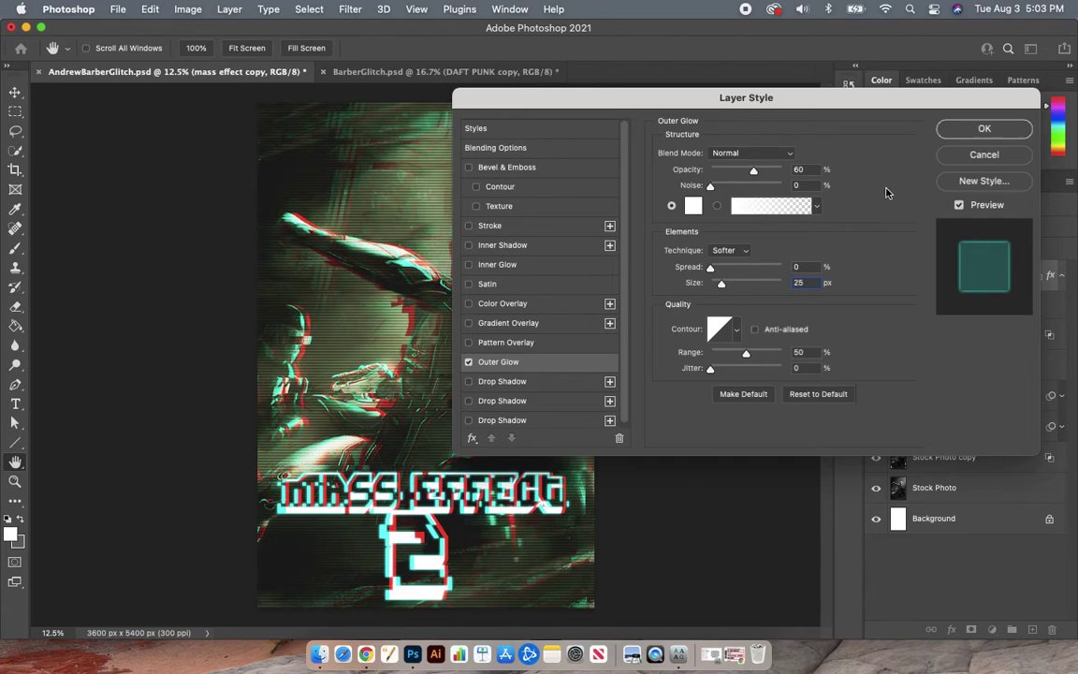
left_click(959, 131)
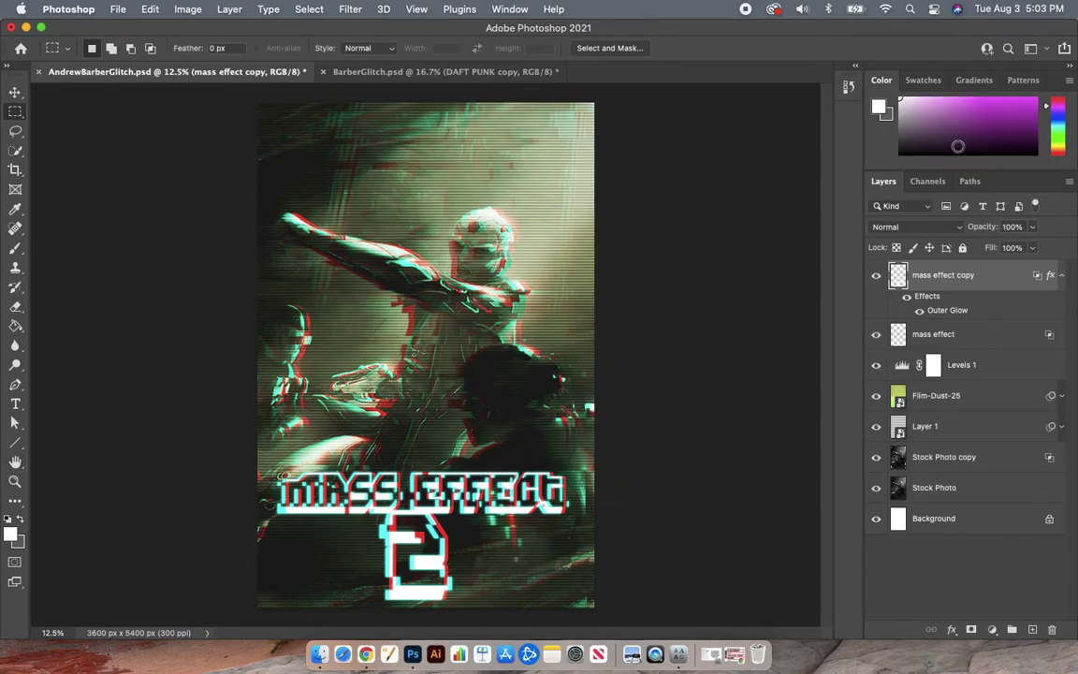
Copy the layer style from the mass effect copy layer and paste it onto the mass effect layer
right_click(994, 284)
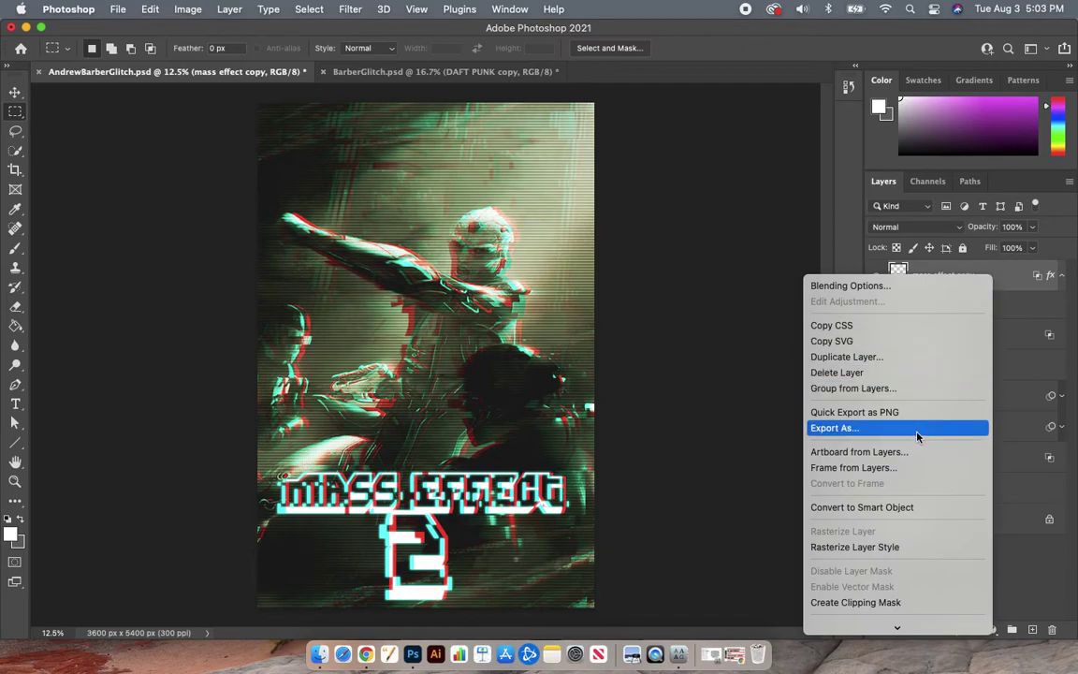
scroll(915, 463, "down", 8)
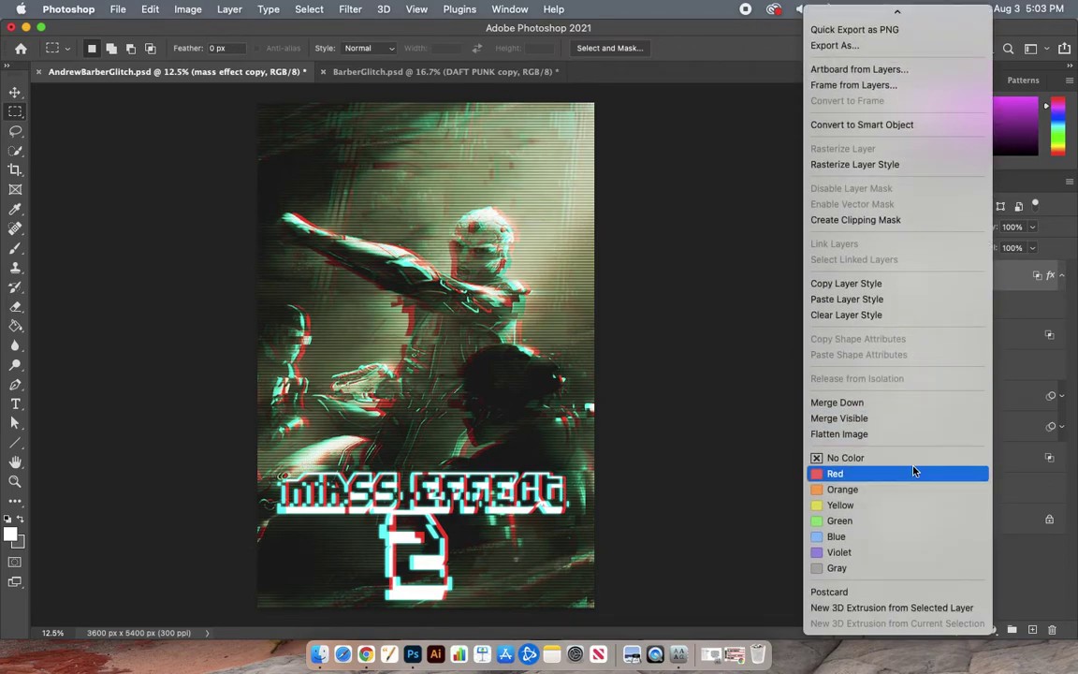
left_click(877, 287)
left_click(971, 339)
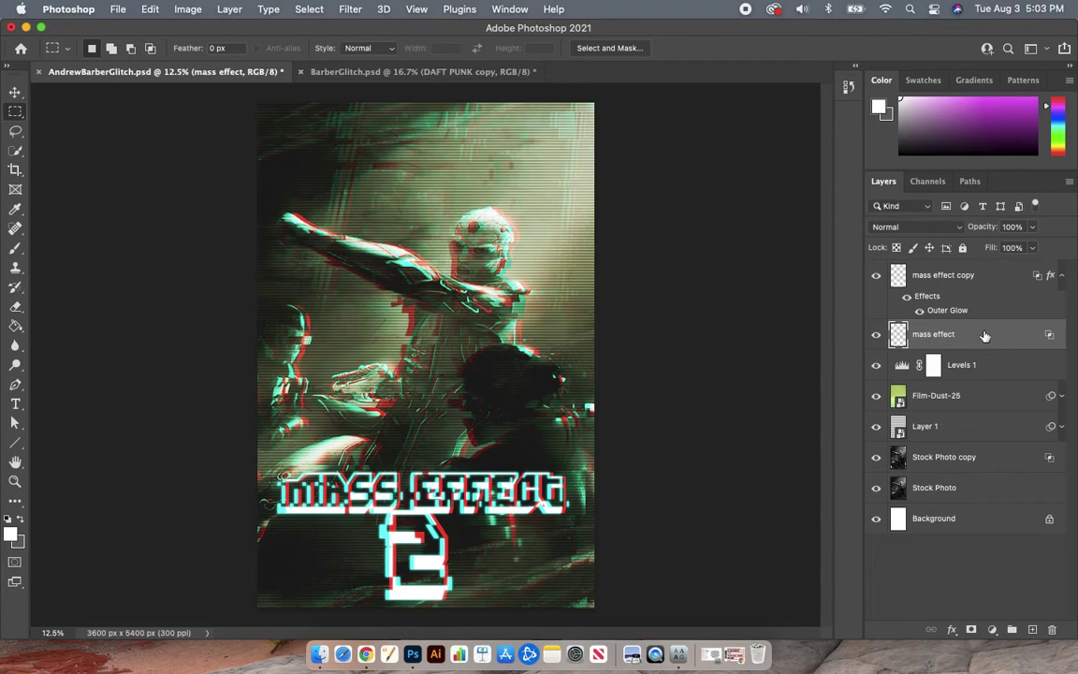
right_click(985, 335)
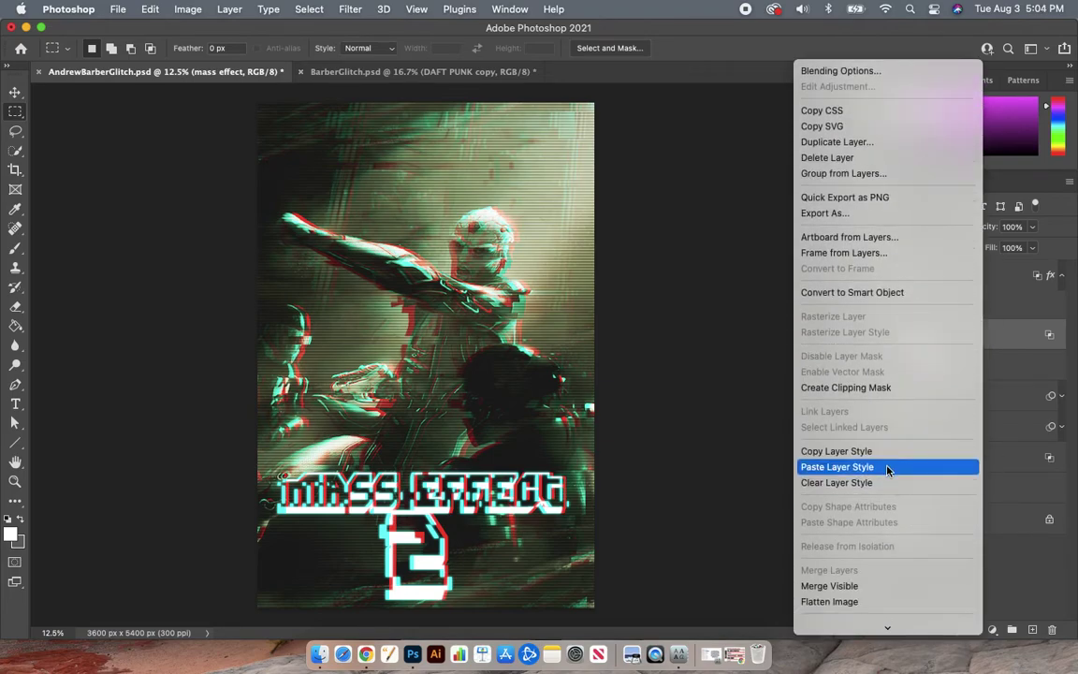
left_click(888, 468)
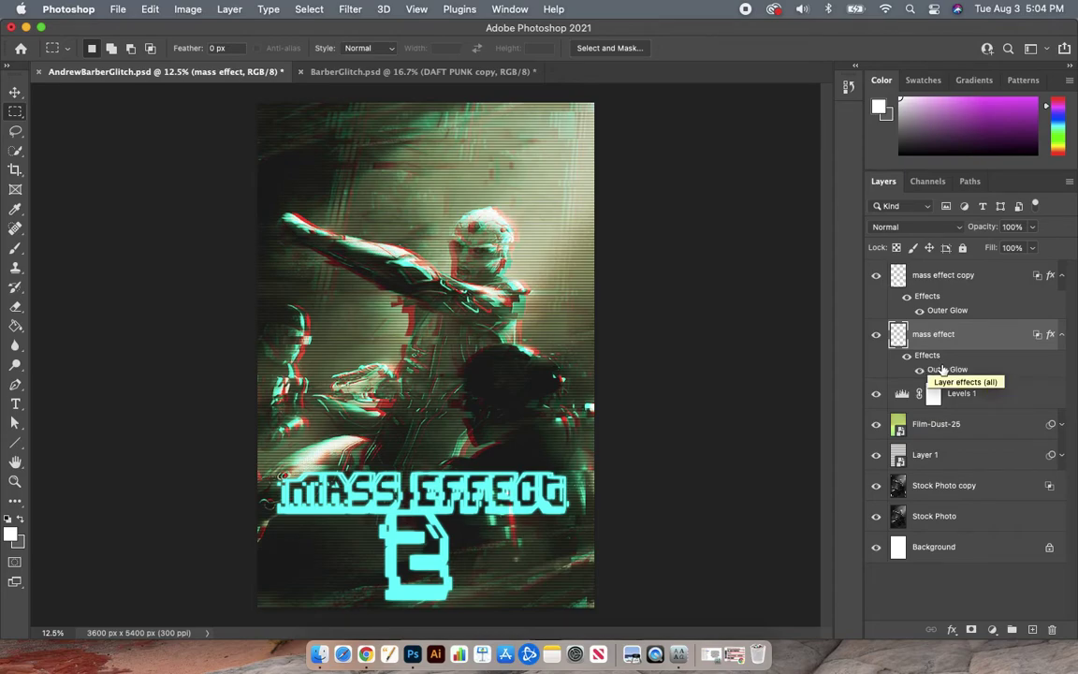
Try a lower opacity and a larger size for the mass effect layer's Outer Glow, then discard the changes
left_click(990, 370)
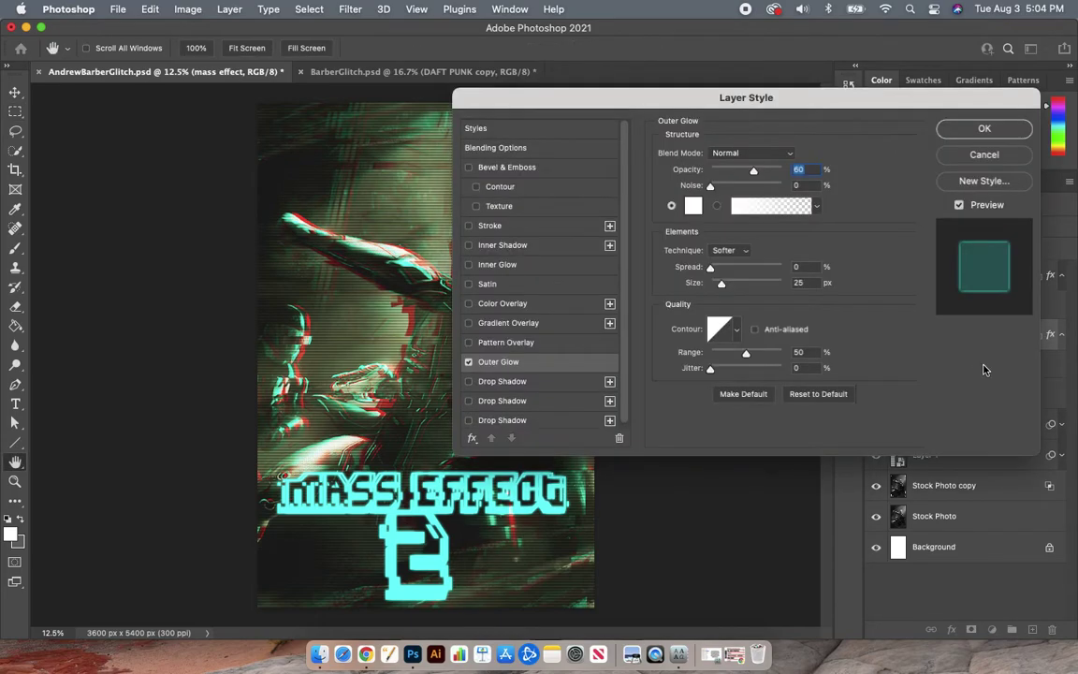
mouse_move(753, 171)
left_mouse_down()
mouse_move(717, 171)
mouse_move(747, 172)
left_mouse_up()
mouse_move(722, 282)
left_mouse_down()
mouse_move(743, 282)
mouse_move(713, 287)
mouse_move(735, 283)
left_mouse_up()
left_click(979, 156)
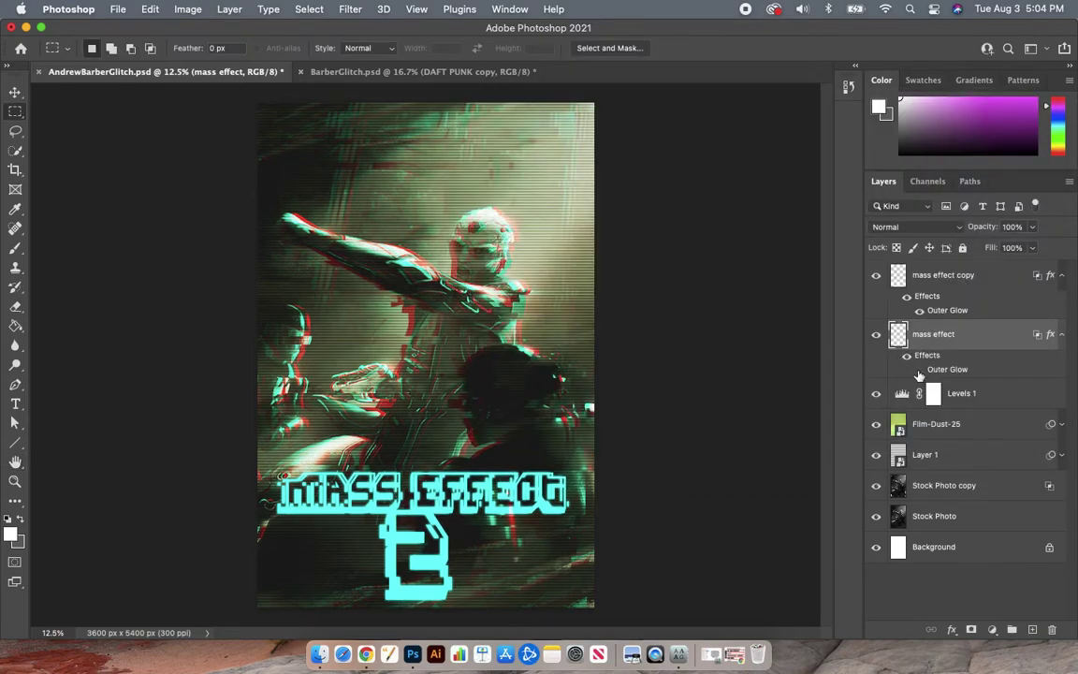
Revert the document history to the Outer Glow state before the layer style was pasted
left_click(847, 89)
left_click(758, 131)
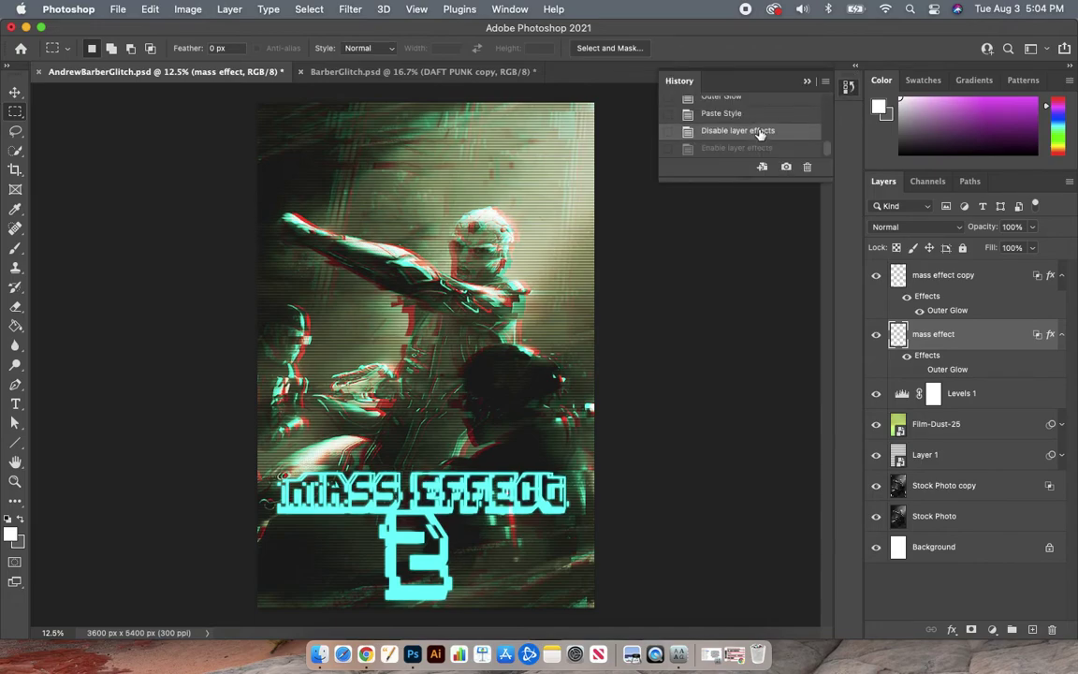
left_click(759, 115)
scroll(760, 116, "up", 1)
left_click(752, 124)
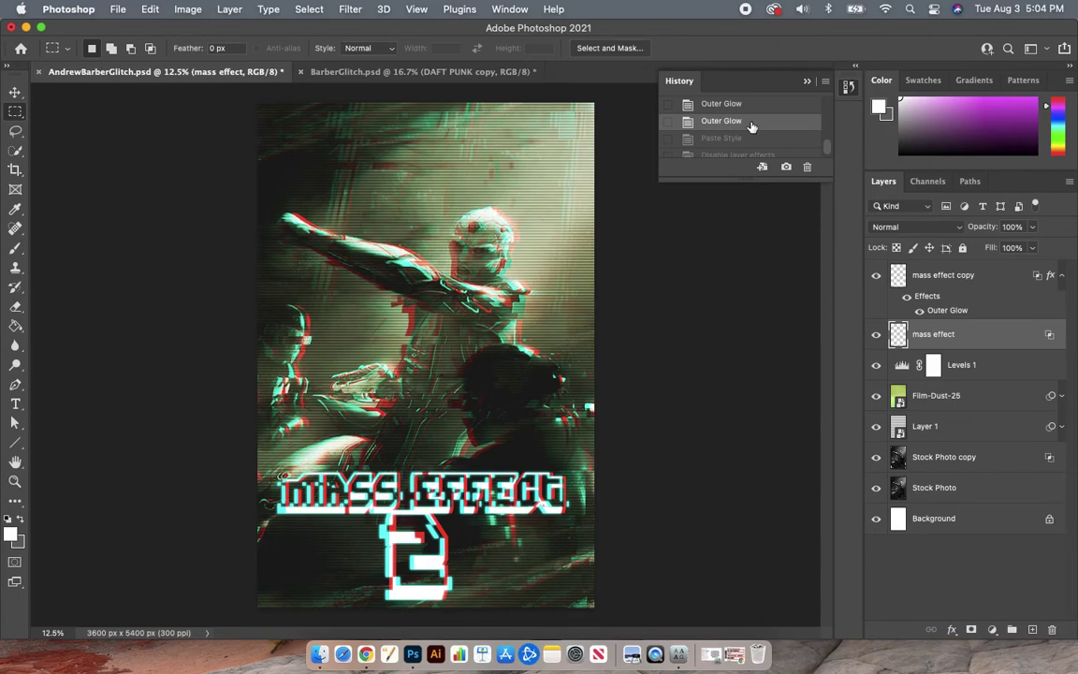
Compare the title with the mass effect copy layer's effects hidden and shown
left_click(906, 295)
left_click(906, 296)
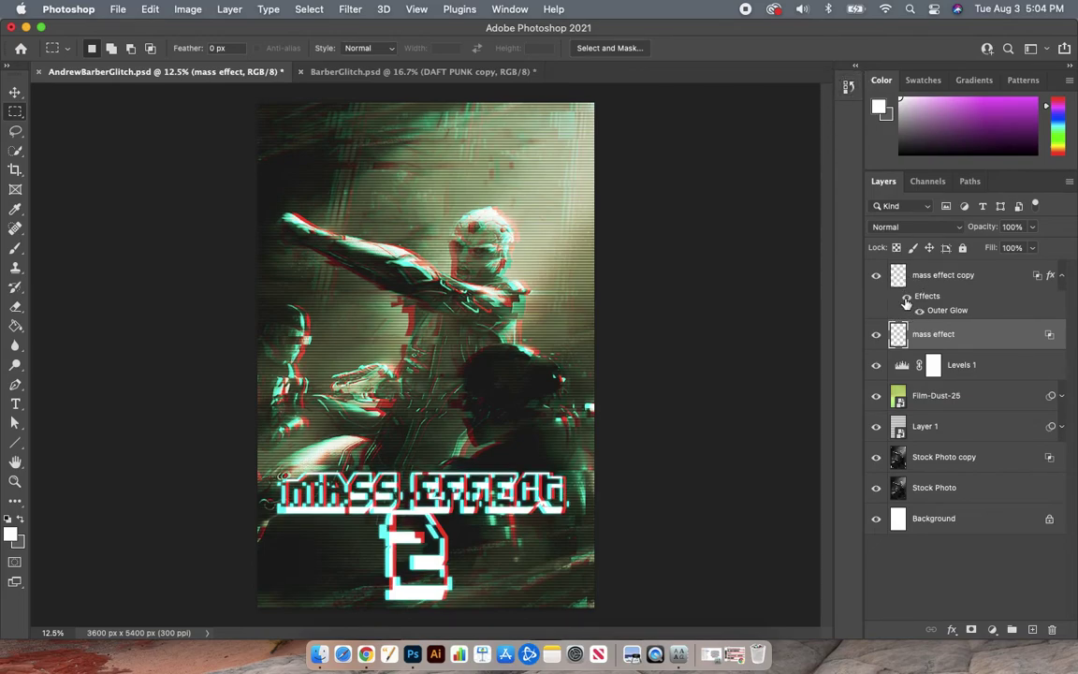
left_click(906, 297)
left_click(906, 297)
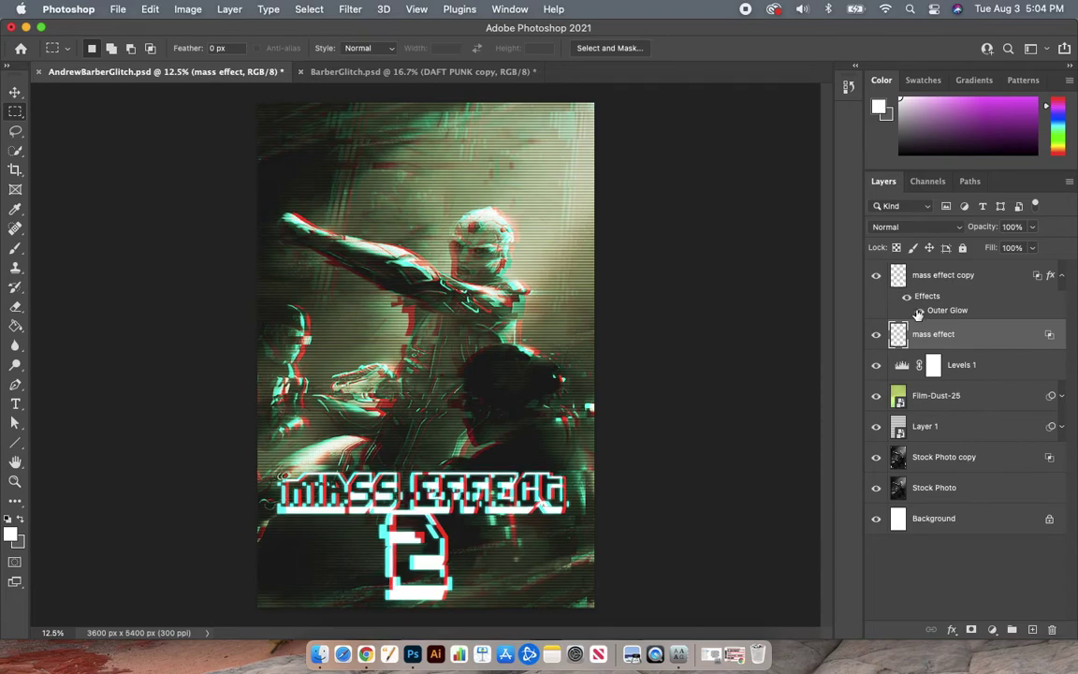
Try pasting the mass effect copy layer's style onto the mass effect layer again, and undo the paste
right_click(982, 338)
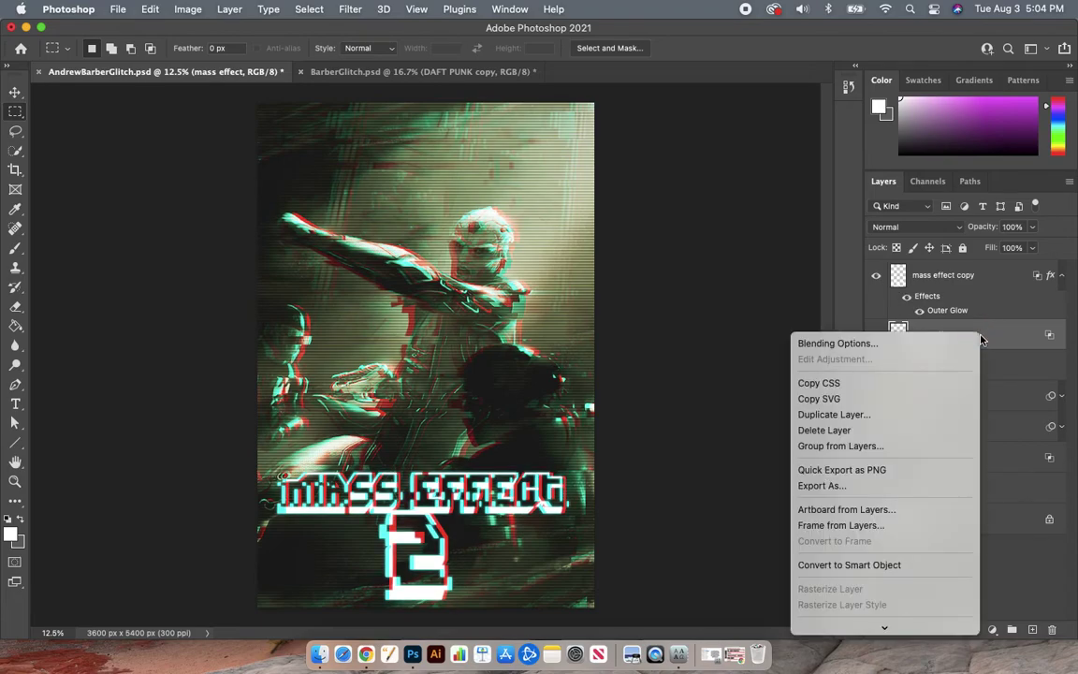
left_click(976, 279)
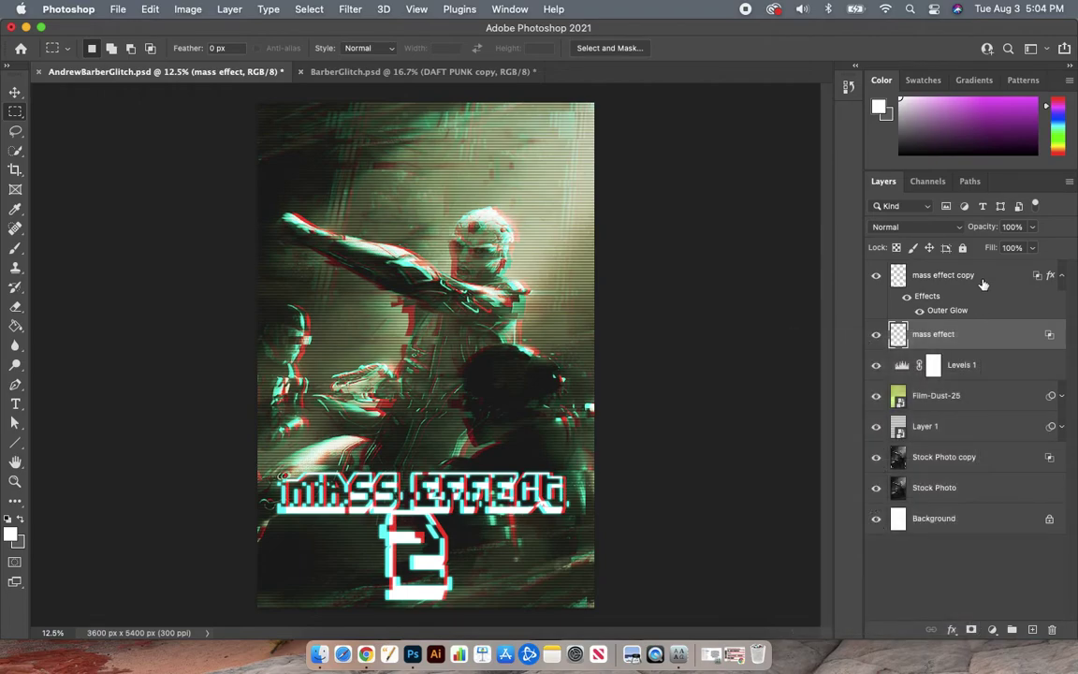
right_click(979, 277)
scroll(907, 490, "down", 5)
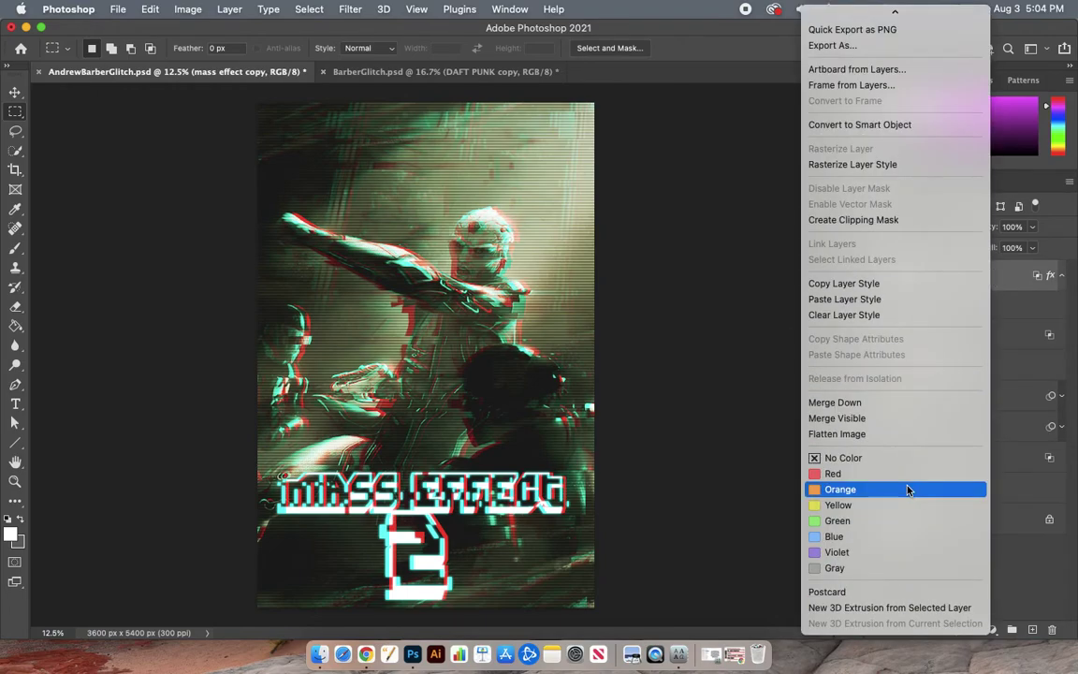
left_click(884, 286)
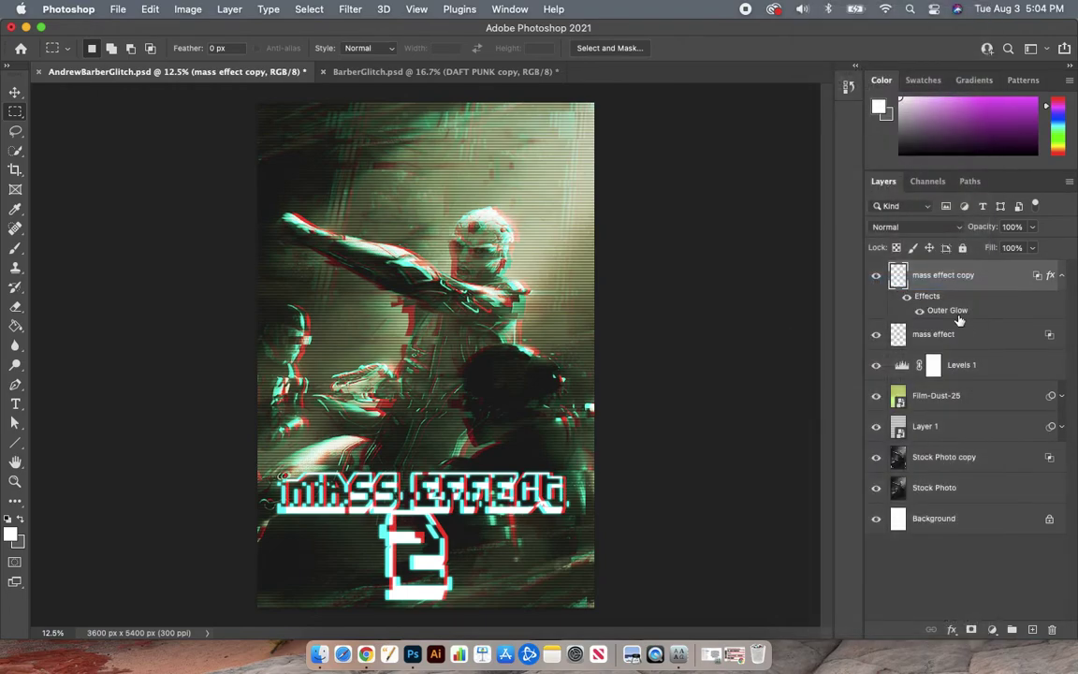
left_click(978, 335)
right_click(986, 339)
scroll(905, 524, "down", 5)
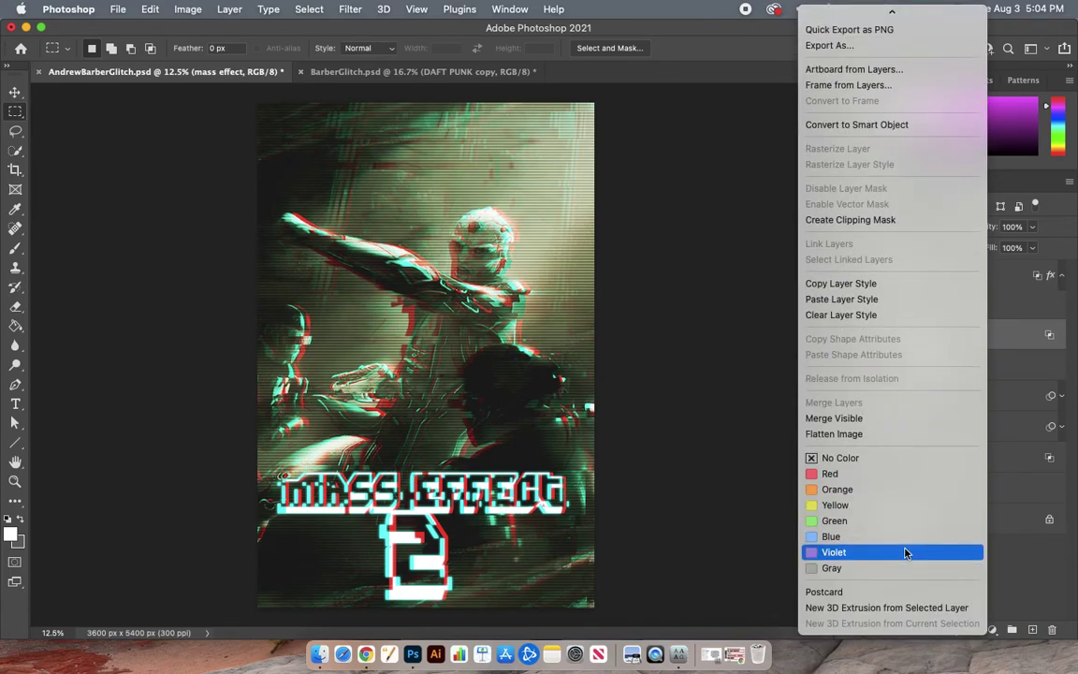
left_click(905, 300)
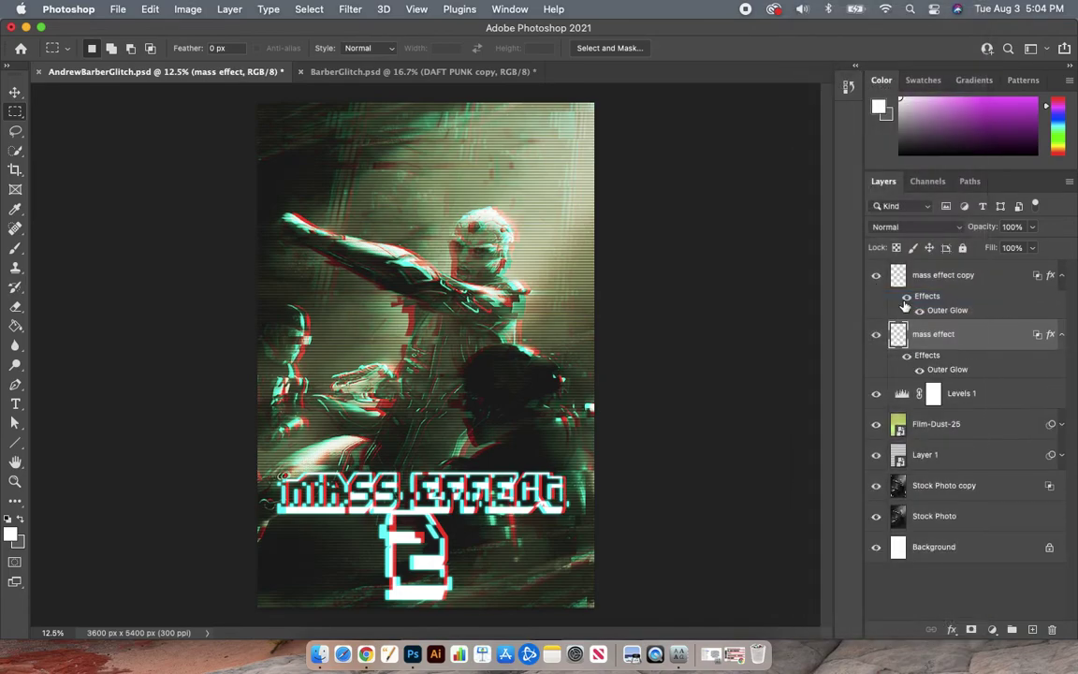
key("super+z")
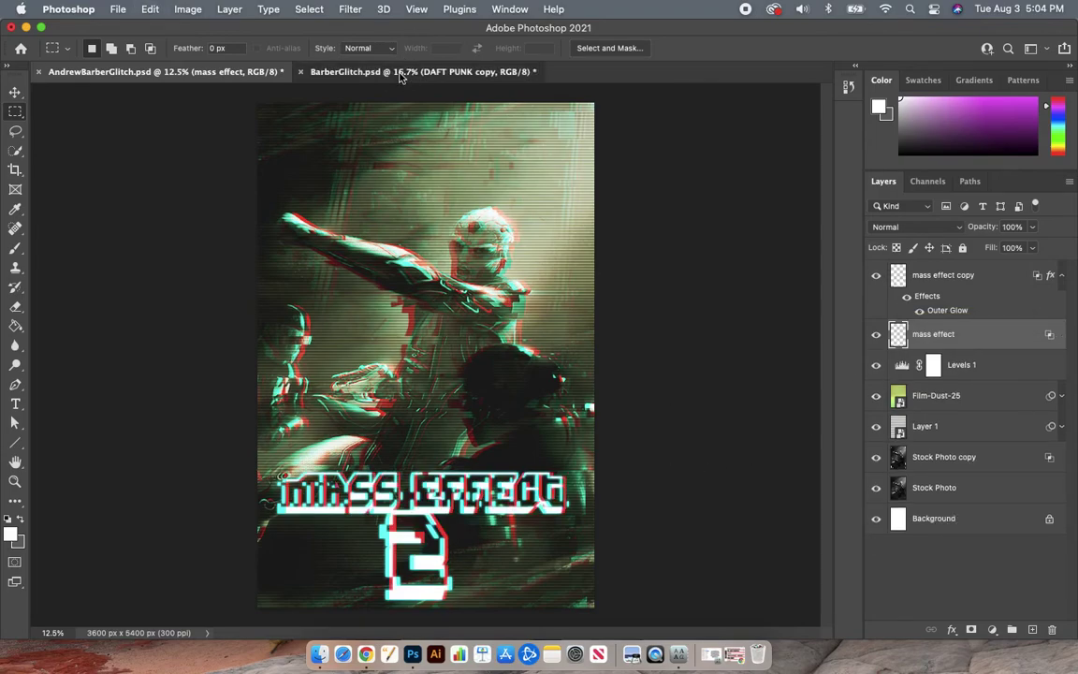
Compare the poster with the BarberGlitch.psd document, and check the title with the mass effect copy layer's effects off and on
left_click(364, 71)
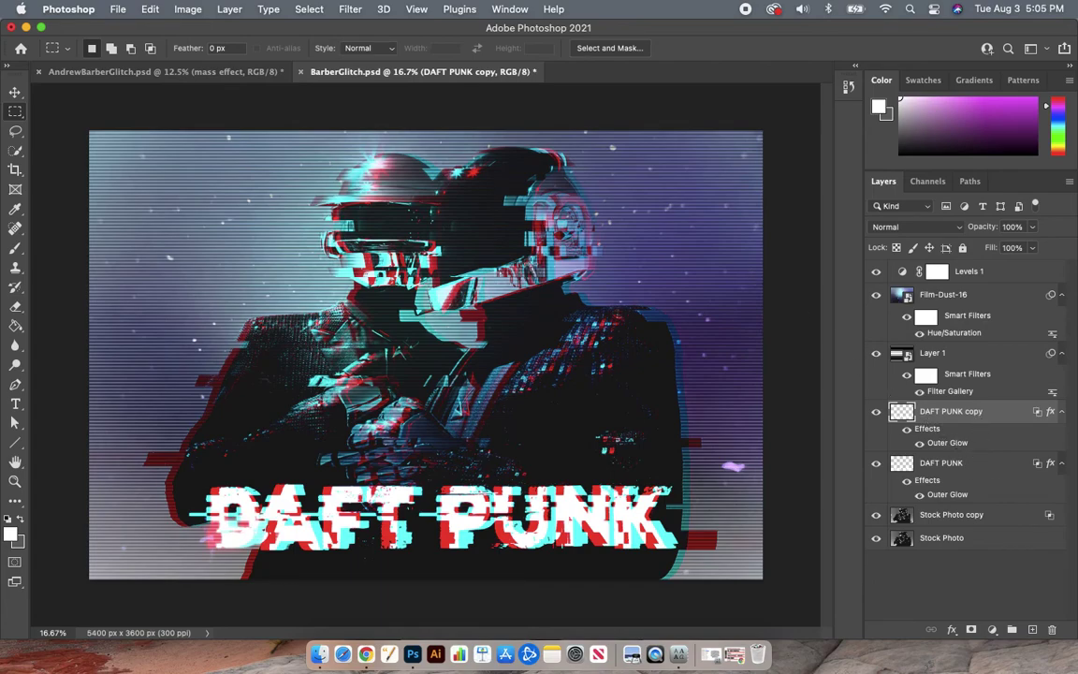
left_click(192, 71)
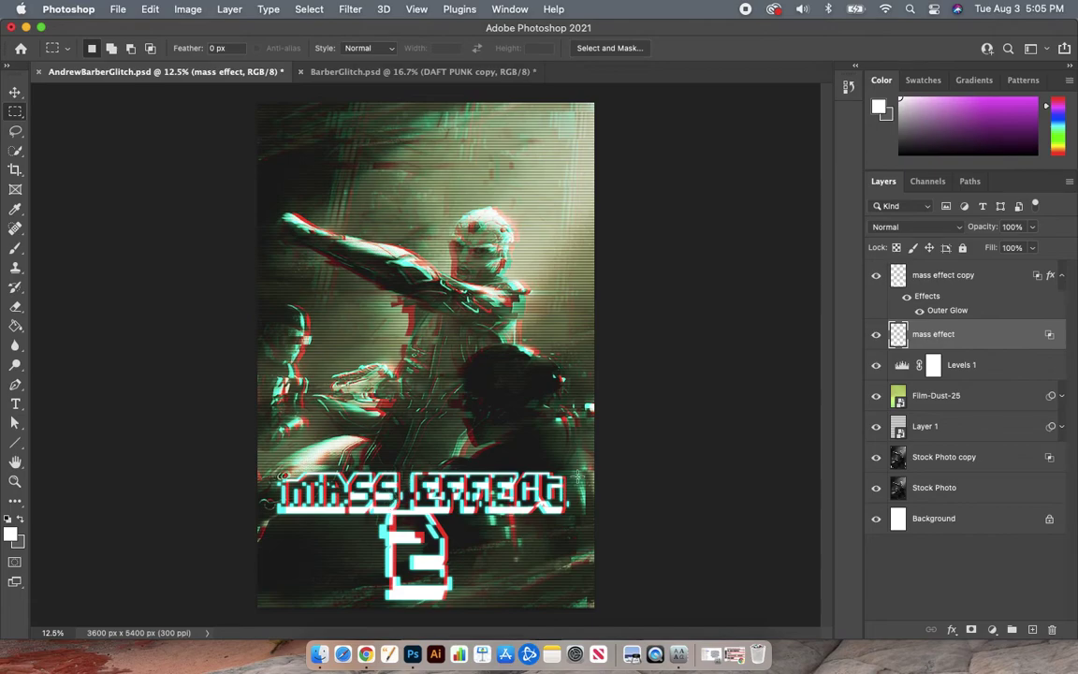
left_click(456, 74)
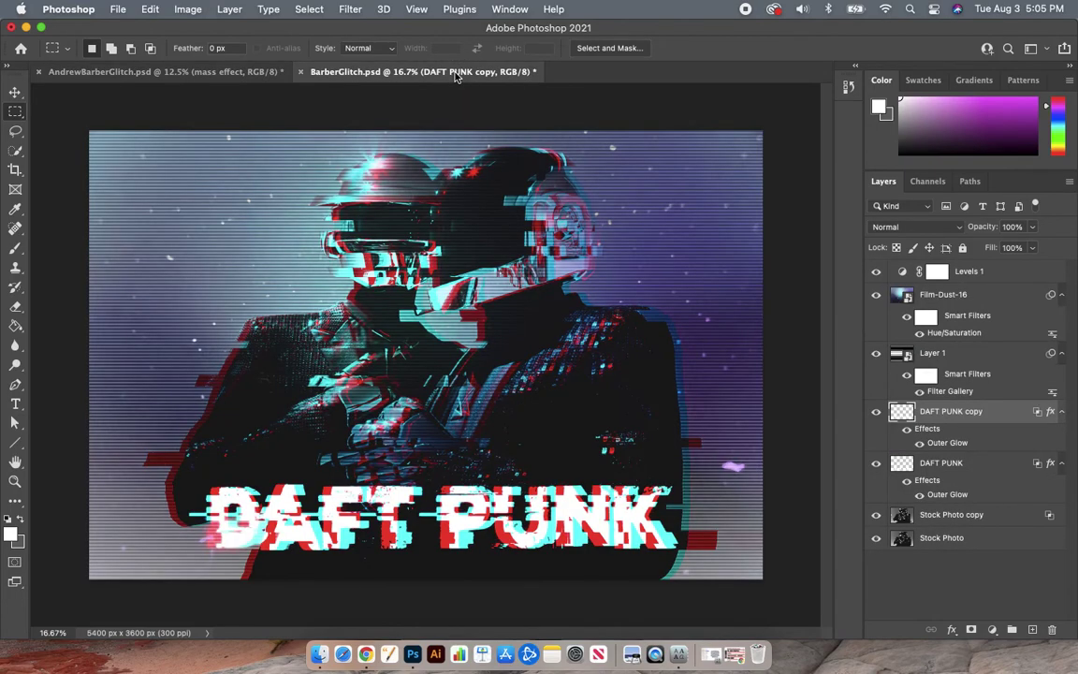
left_click(161, 74)
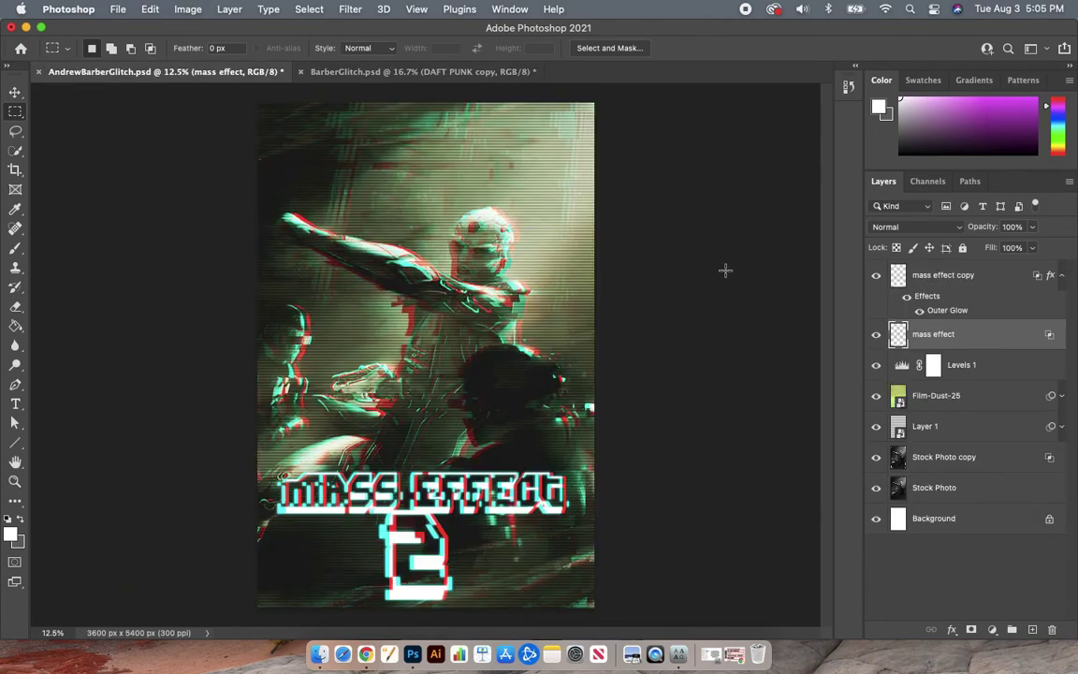
left_click(907, 297)
left_click(906, 299)
left_click(906, 298)
left_click(906, 298)
Save the AndrewBarberGlitch.psd poster document
left_click(118, 11)
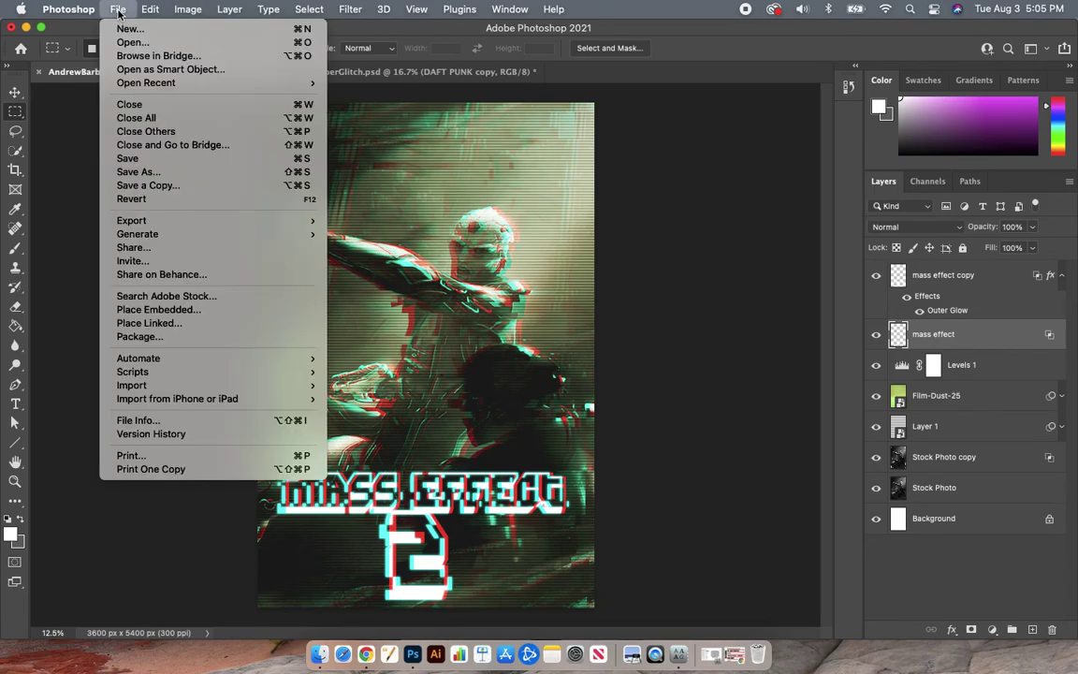
left_click(147, 159)
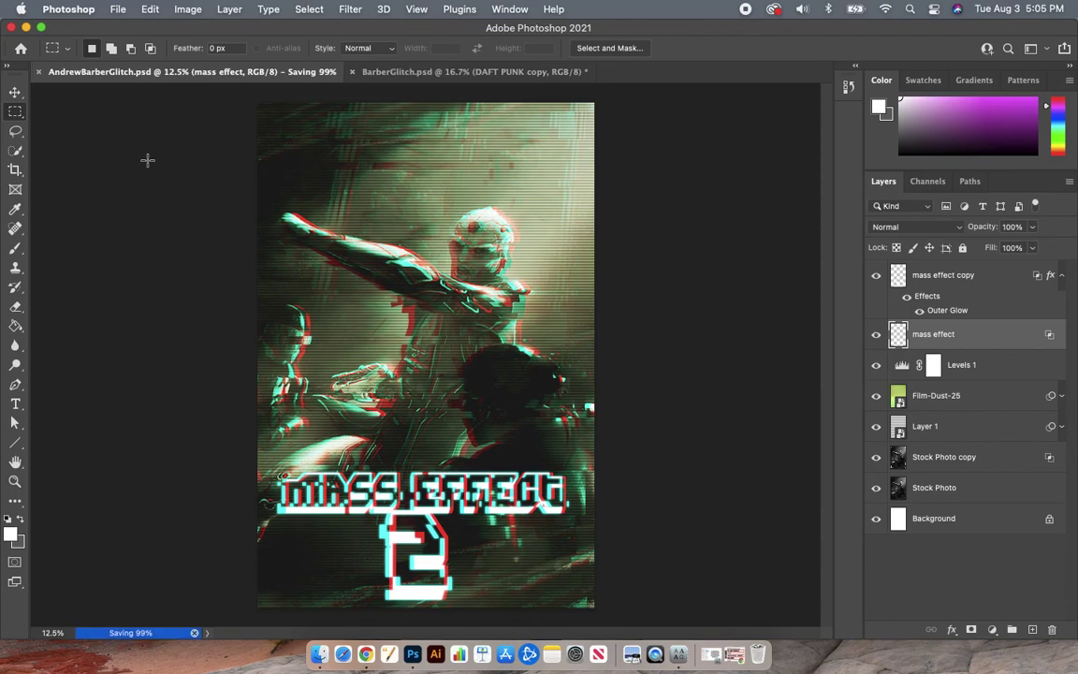
key("super+shift+5")
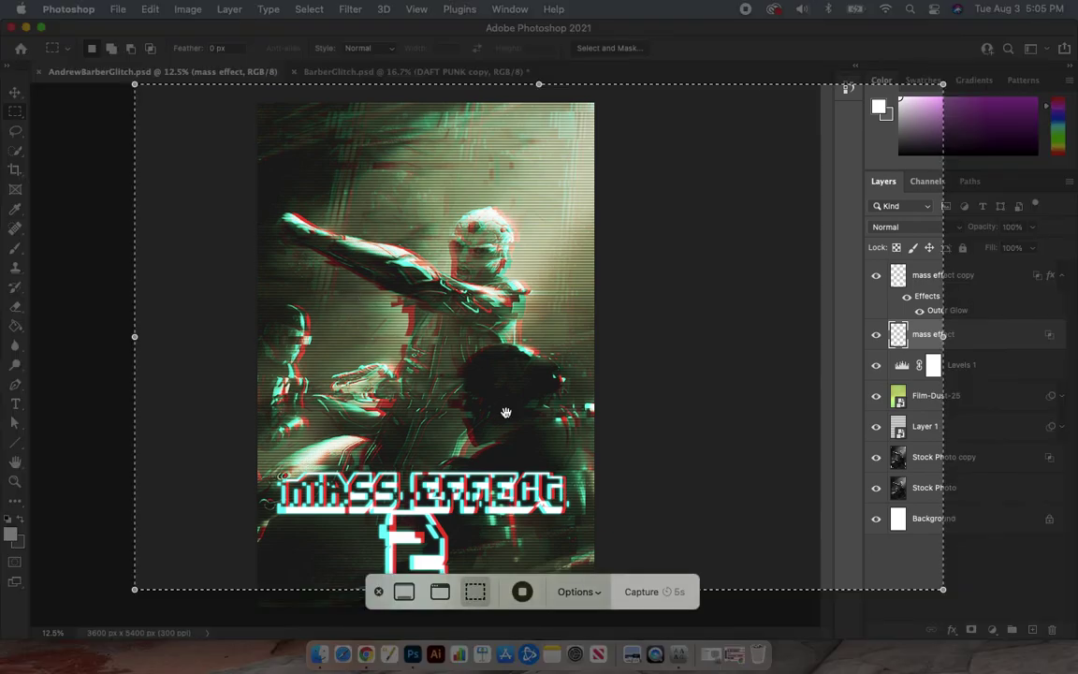